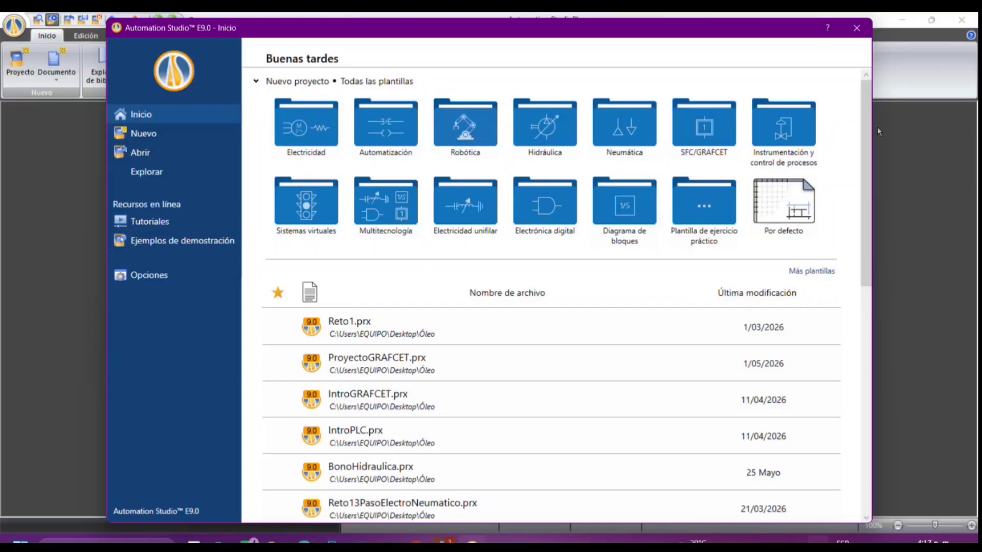
Create a new project from the Neumática > Símbolos template Unidades métricas.
left_click(632, 157)
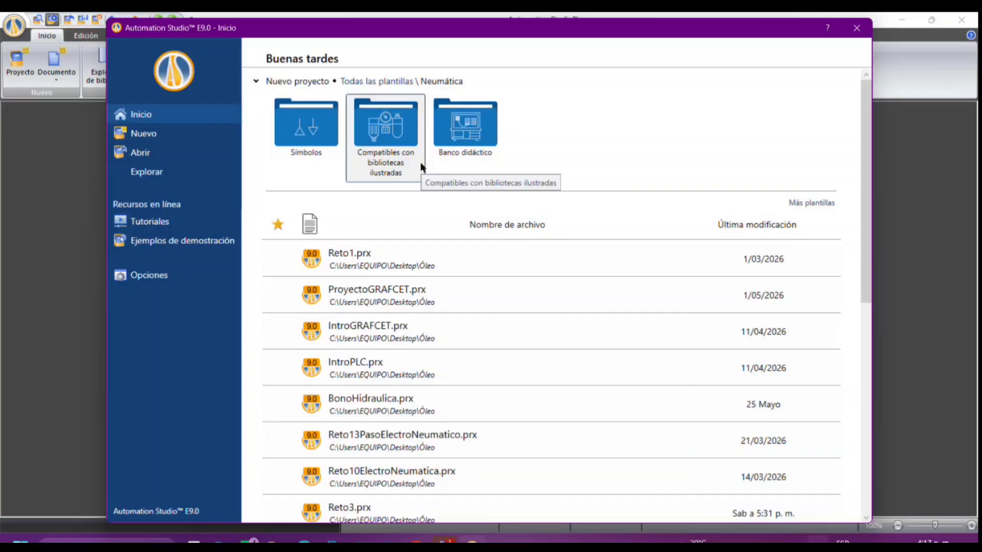
left_click(304, 136)
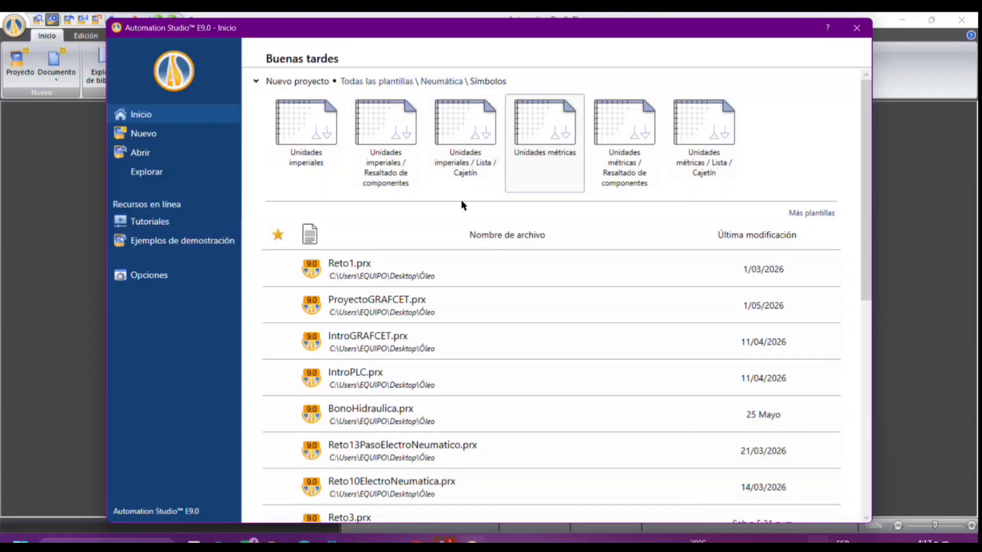
left_click(556, 130)
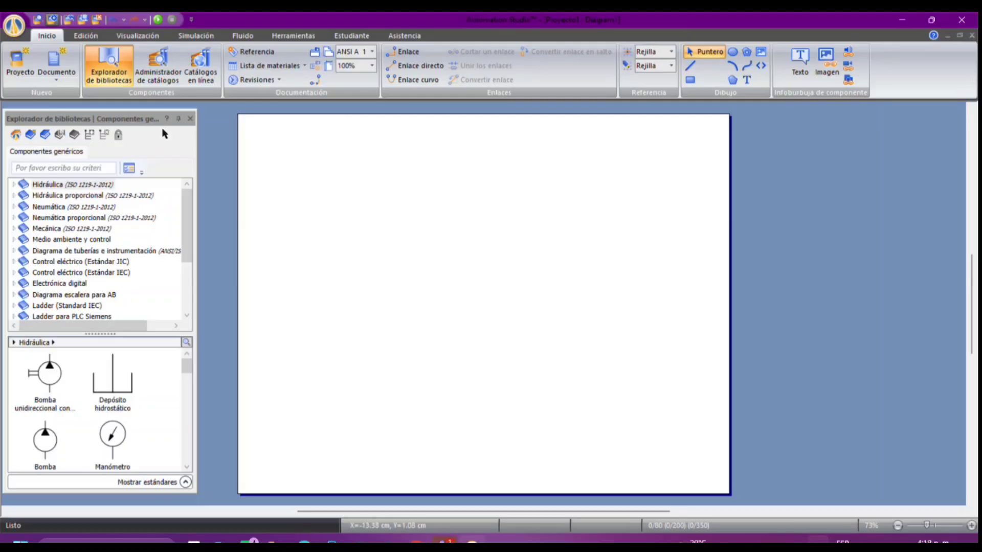
Open the Fuentes de presión group under Neumática, Compresores y unidades de potencia, in the component library, dismissing the memory warning.
left_click(192, 209)
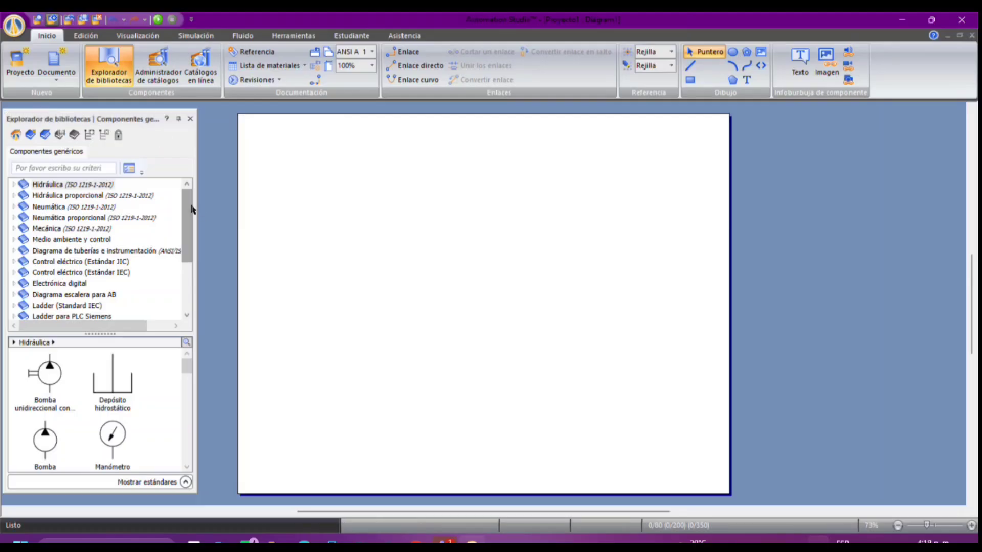
left_click(16, 210)
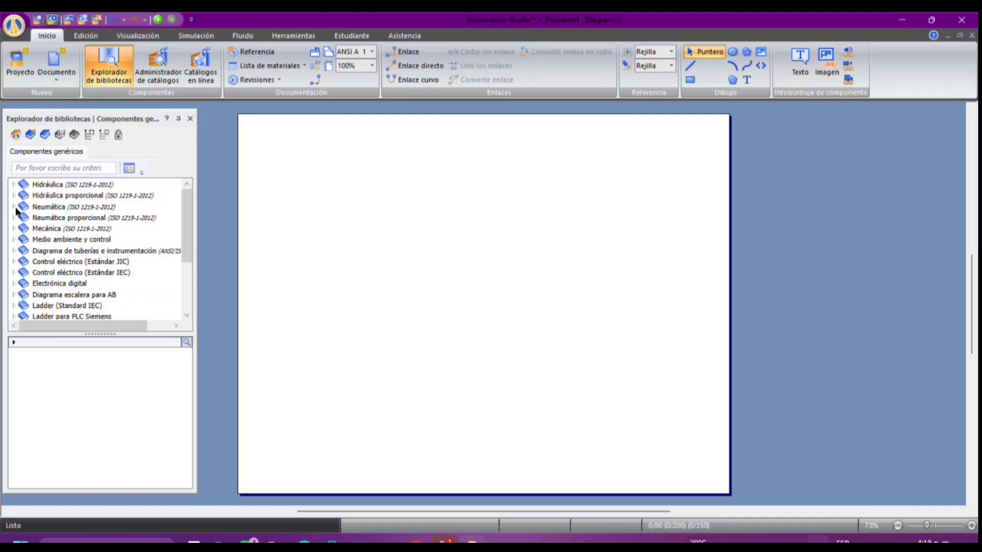
left_click(15, 209)
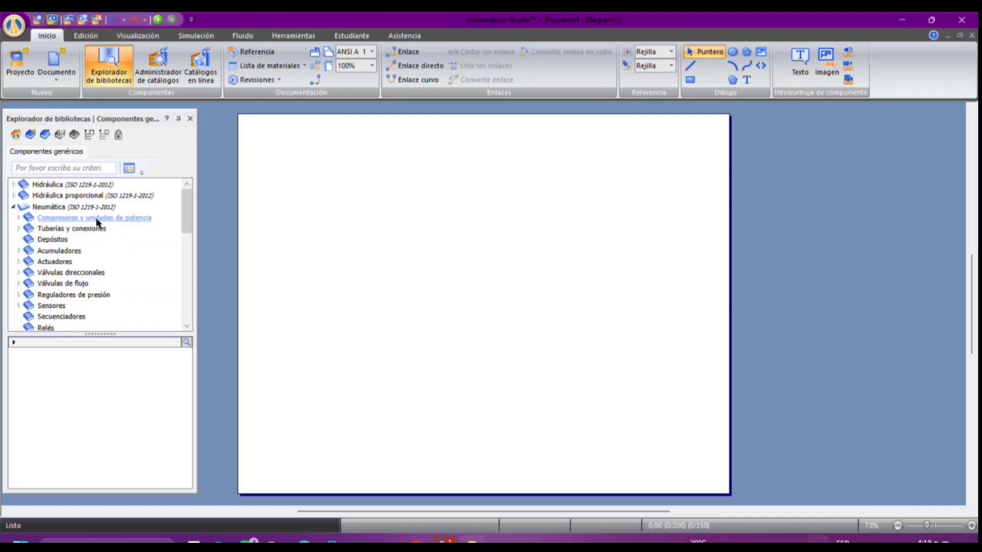
mouse_move(189, 223)
left_mouse_down()
mouse_move(189, 276)
mouse_move(189, 227)
left_mouse_up()
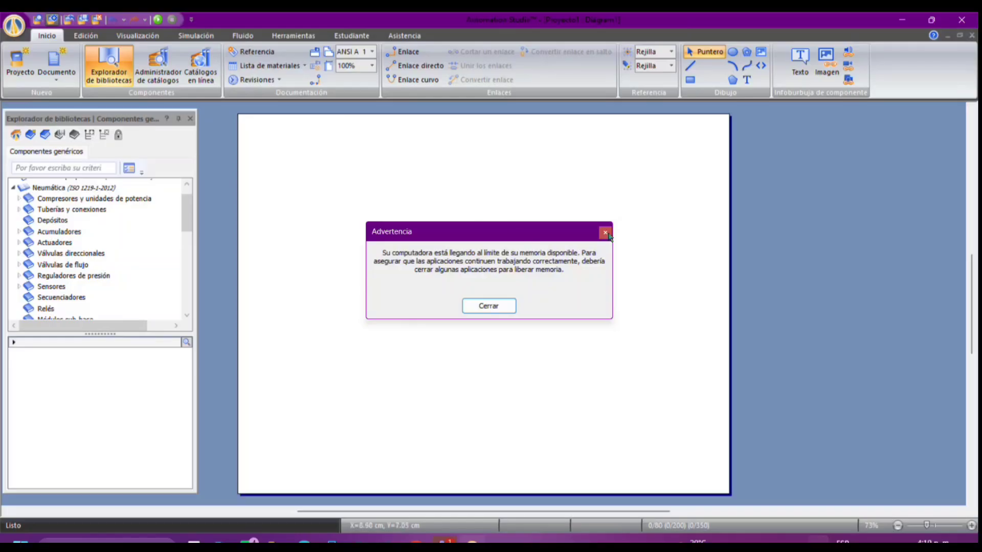
left_click(606, 233)
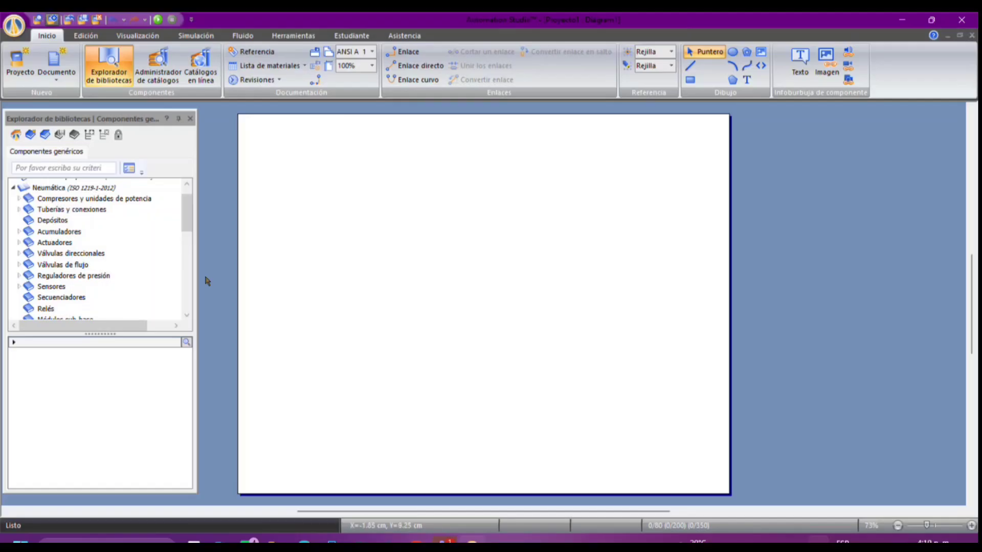
left_click(19, 198)
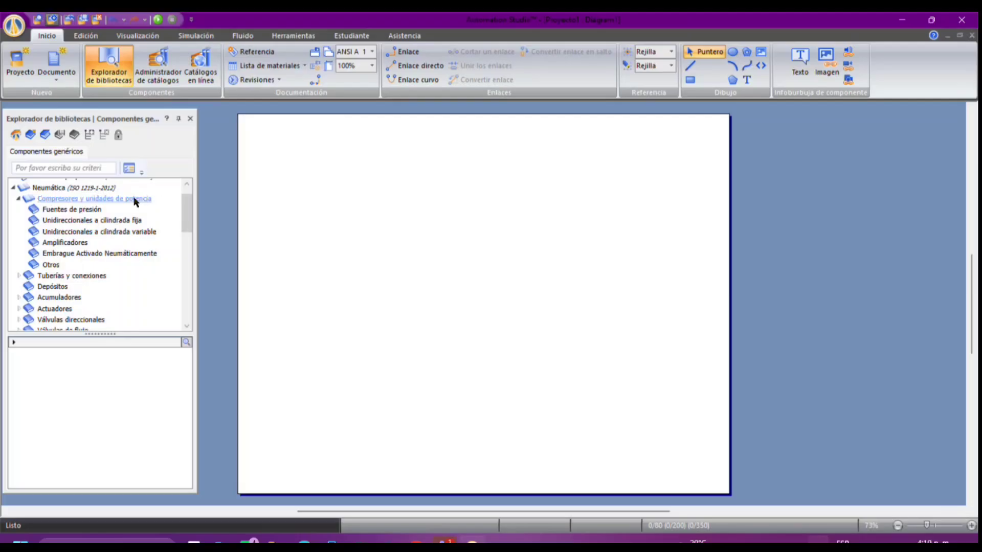
left_click(70, 209)
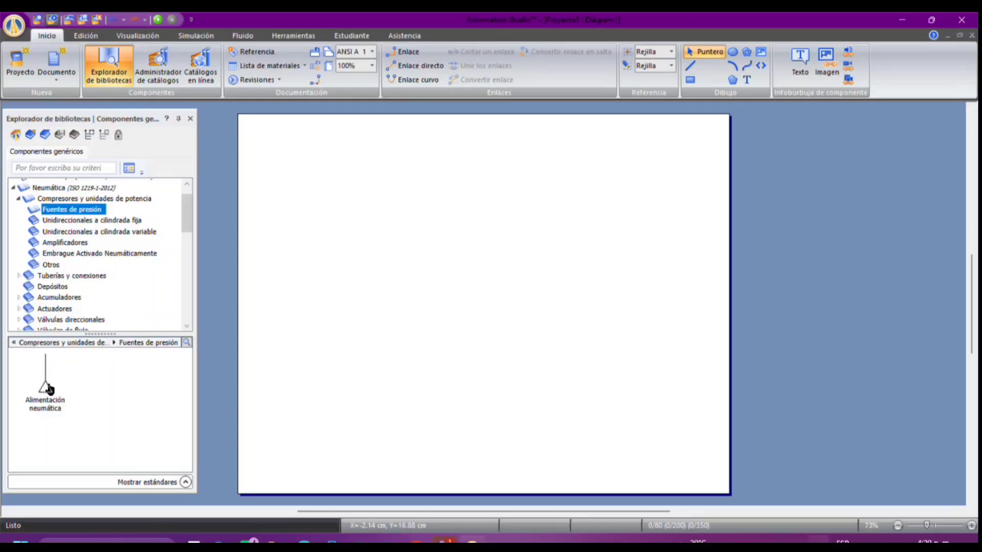
Place an Alimentación neumática symbol slightly left of centre in the sheet's upper half, replacing the first trial placement.
left_click_drag(49, 389, 394, 232)
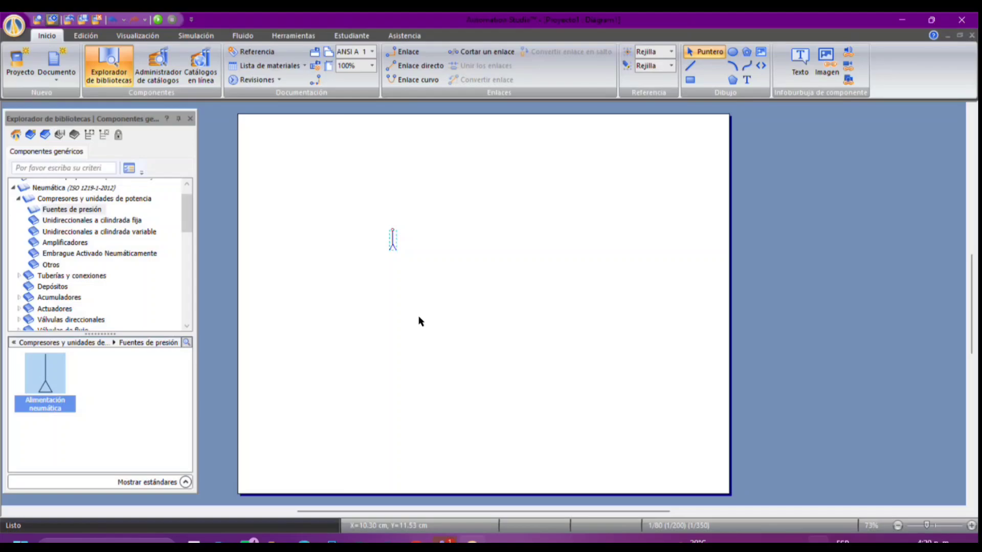
key("Delete")
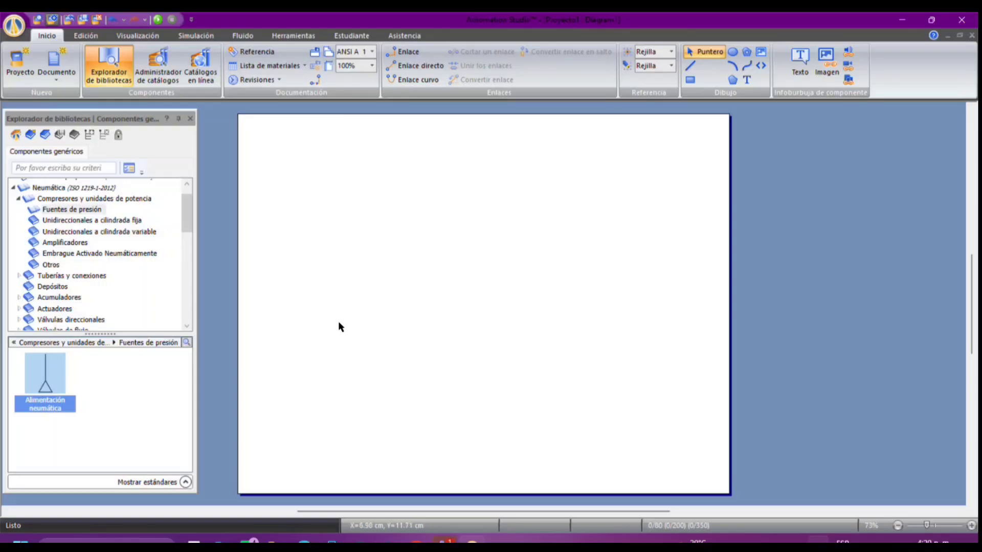
left_click(155, 409)
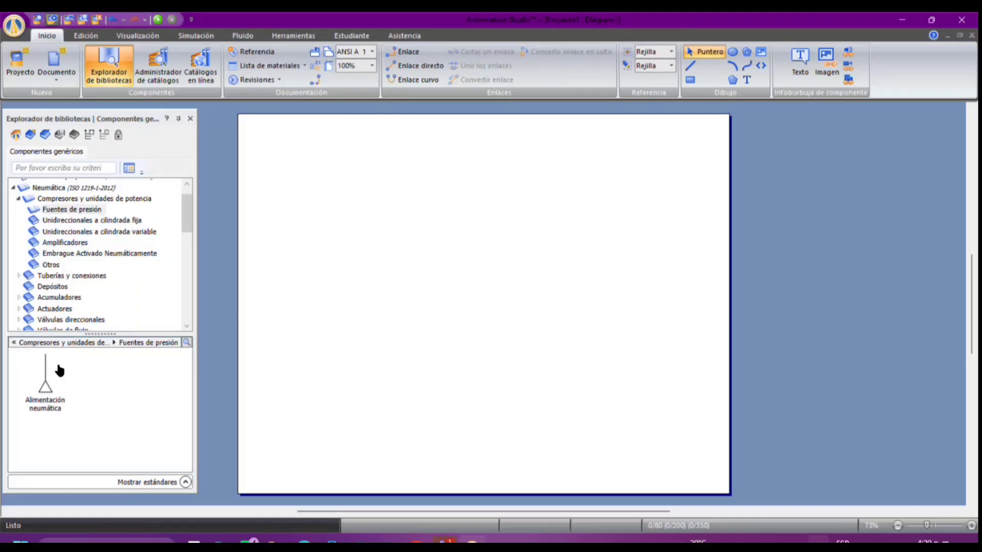
left_click_drag(44, 368, 416, 251)
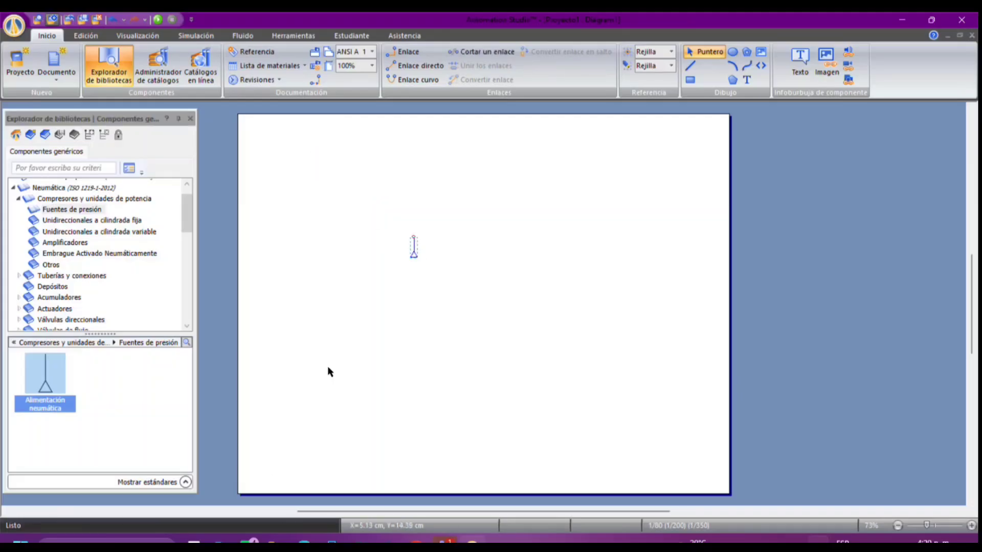
Examine the compressor symbols and the Unidireccionales a cilindrada fija, Amplificadores, Embrague Activado Neumáticamente and Otros groups of Compresores y unidades de potencia.
left_click(89, 200)
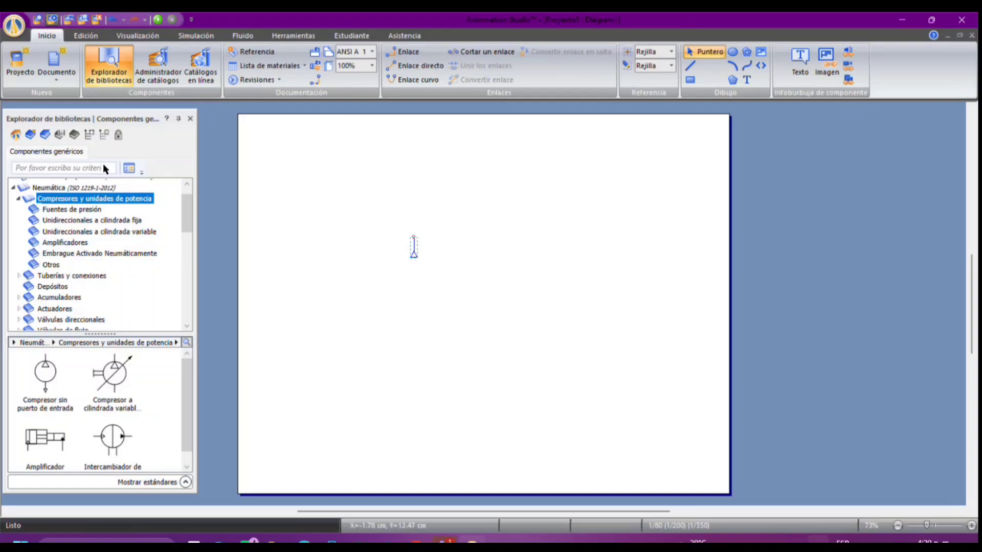
scroll(192, 402, "down", 1)
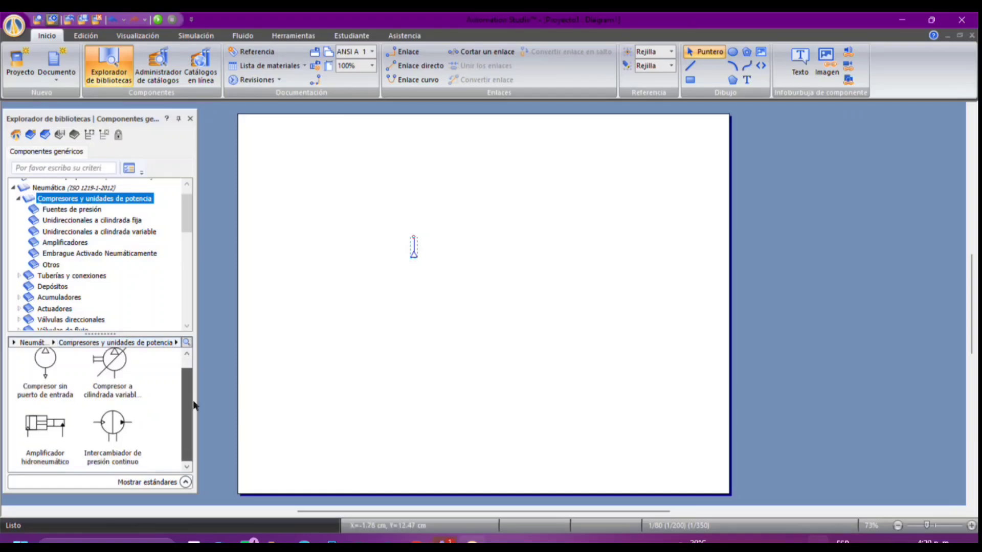
scroll(197, 393, "up", 1)
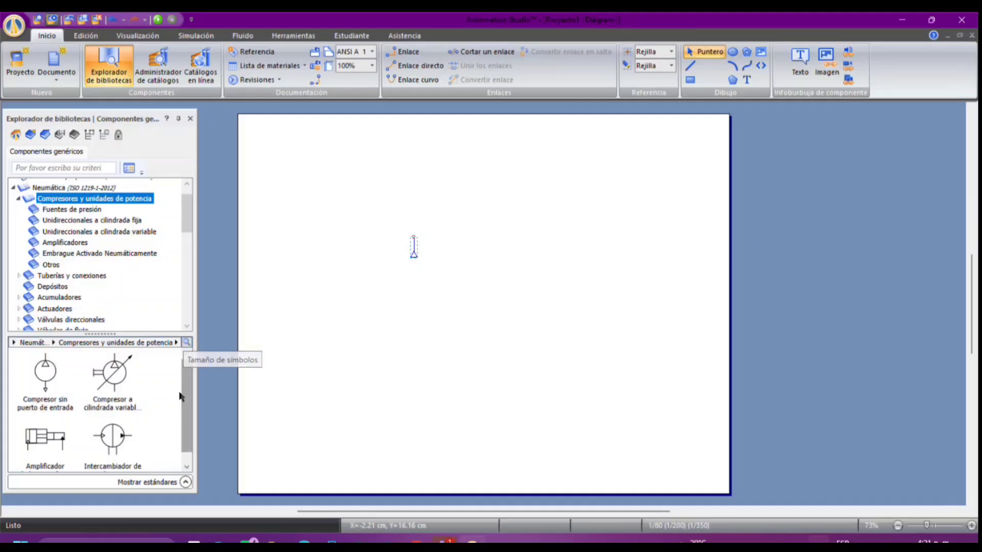
scroll(193, 426, "down", 1)
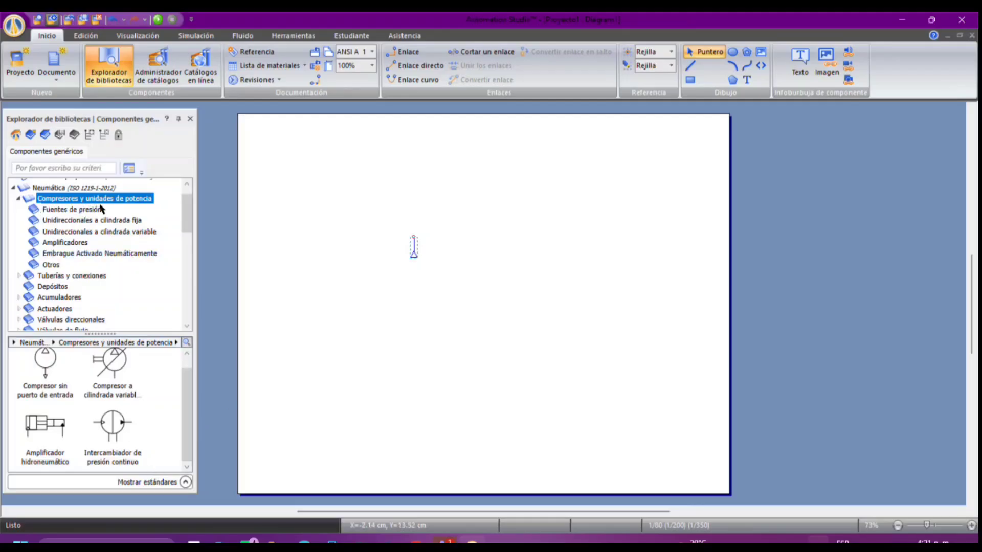
left_click(94, 223)
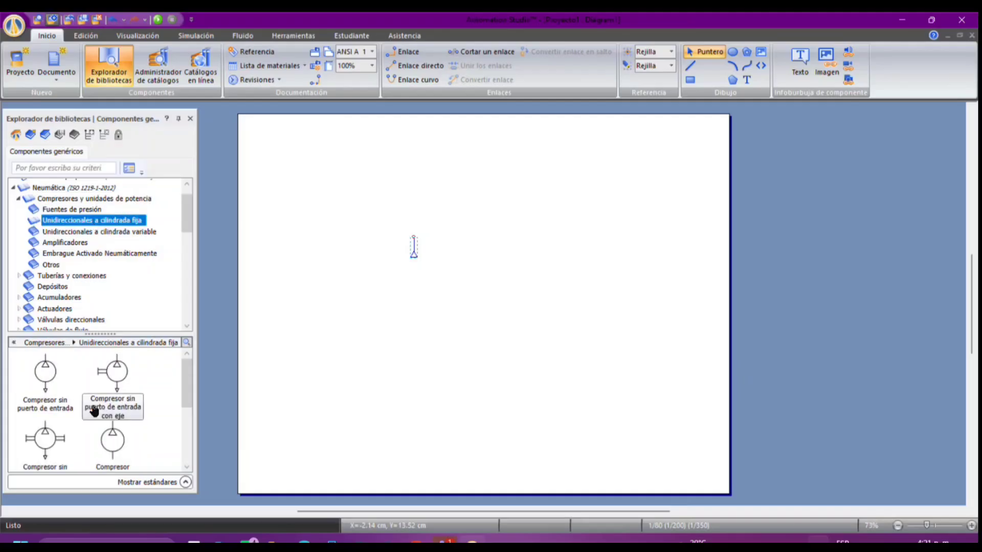
left_click_drag(188, 369, 204, 417)
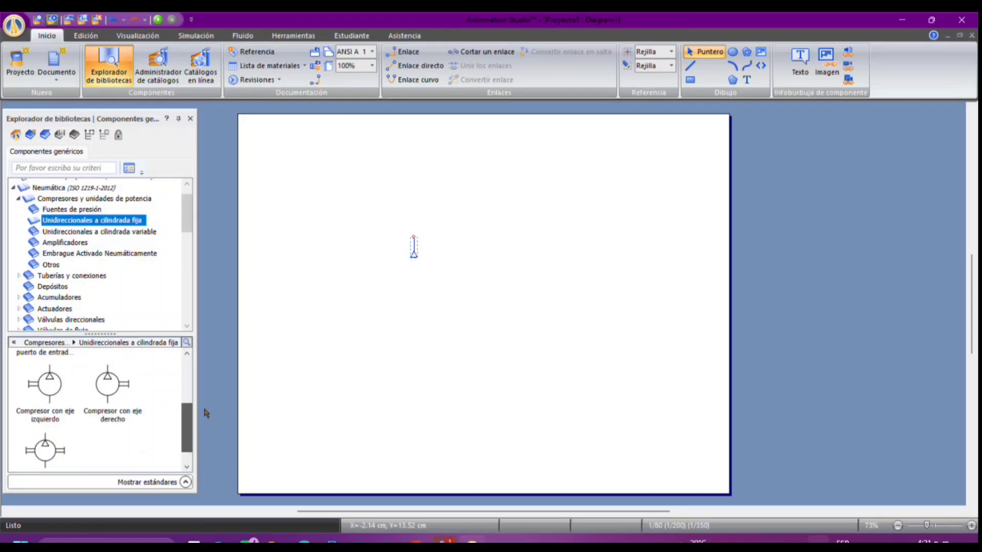
scroll(204, 412, "up", 1)
scroll(206, 419, "down", 2)
scroll(210, 409, "up", 4)
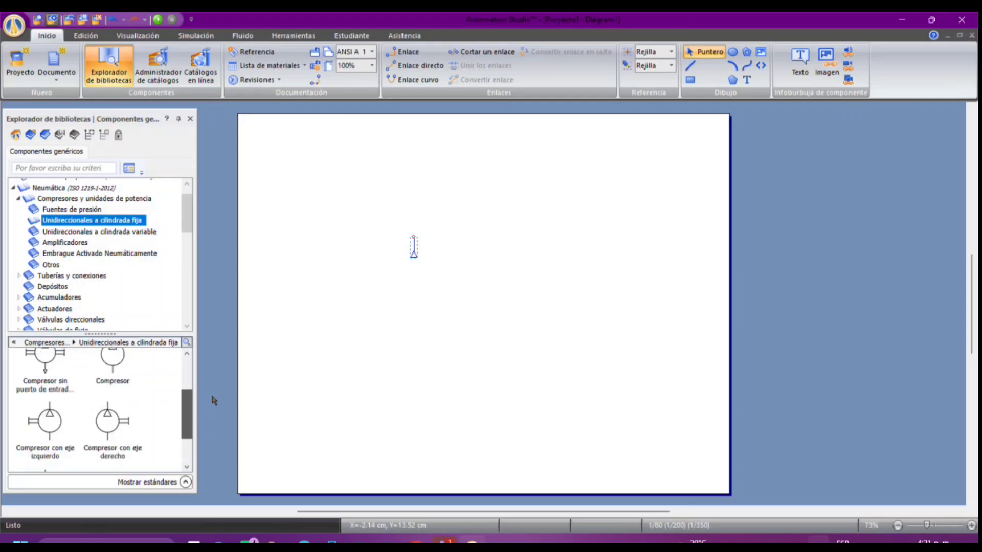
scroll(223, 373, "up", 2)
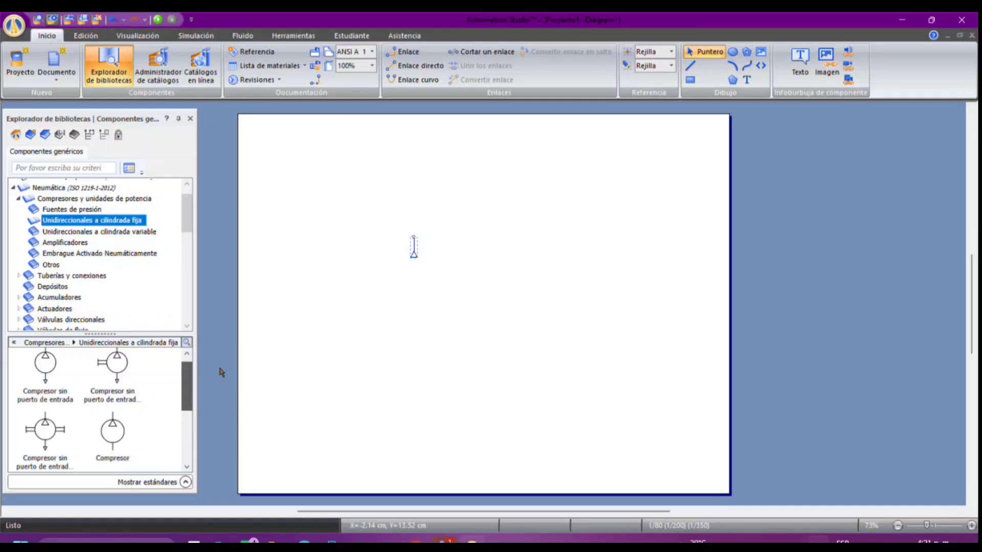
left_click(82, 243)
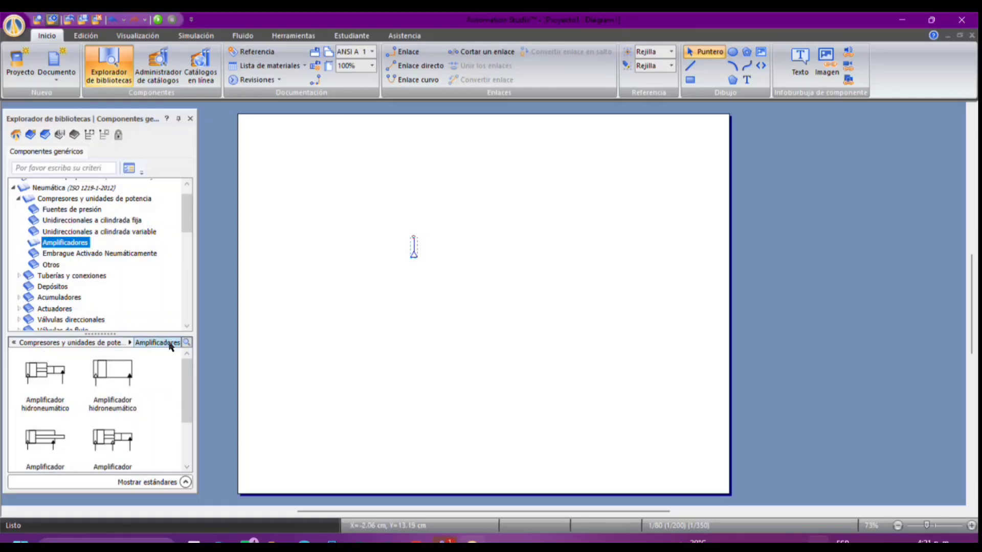
left_click(91, 254)
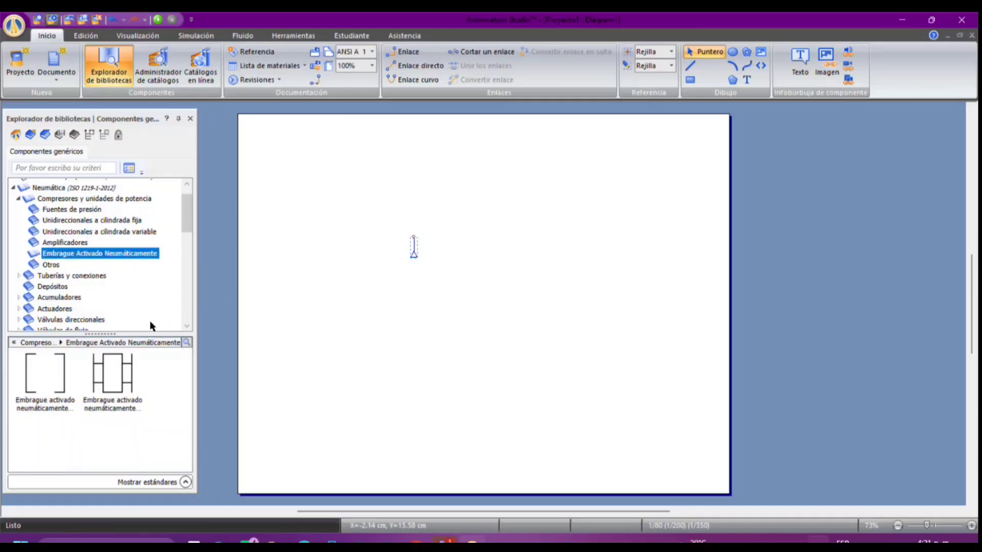
left_click(49, 265)
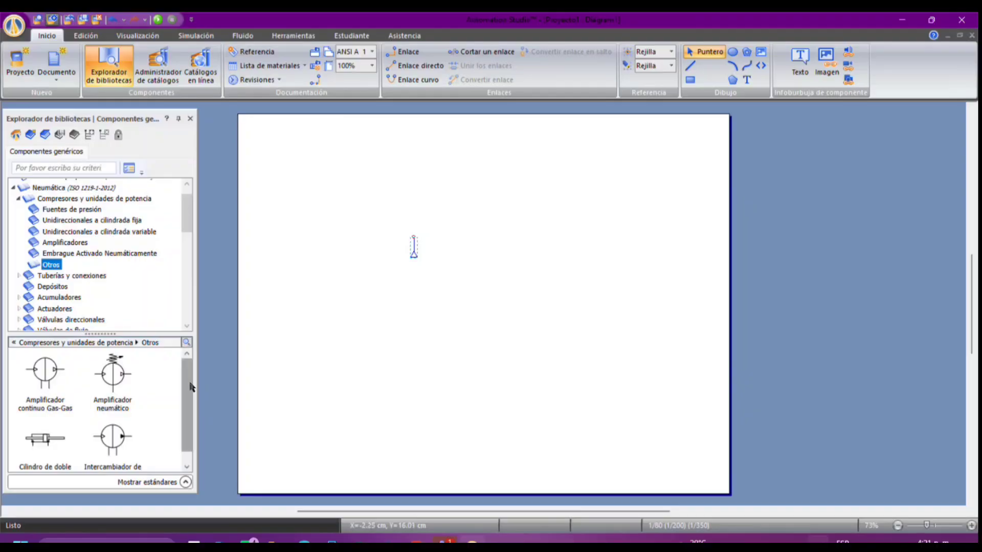
scroll(193, 393, "down", 1)
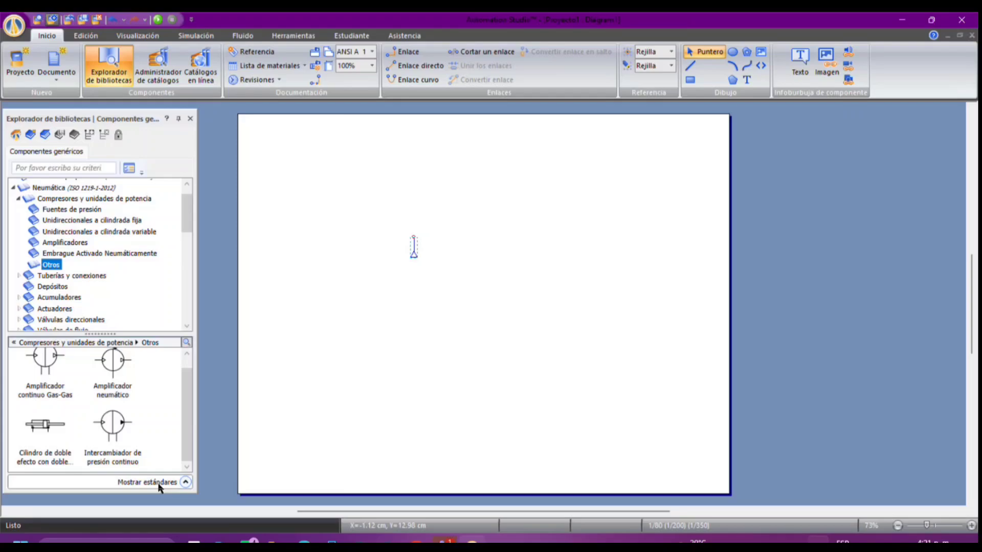
Examine the Conductos flexibles, Racores, Ligas and Conexiones rápidas groups under Tuberías y conexiones, with the compressors category collapsed.
left_click(18, 199)
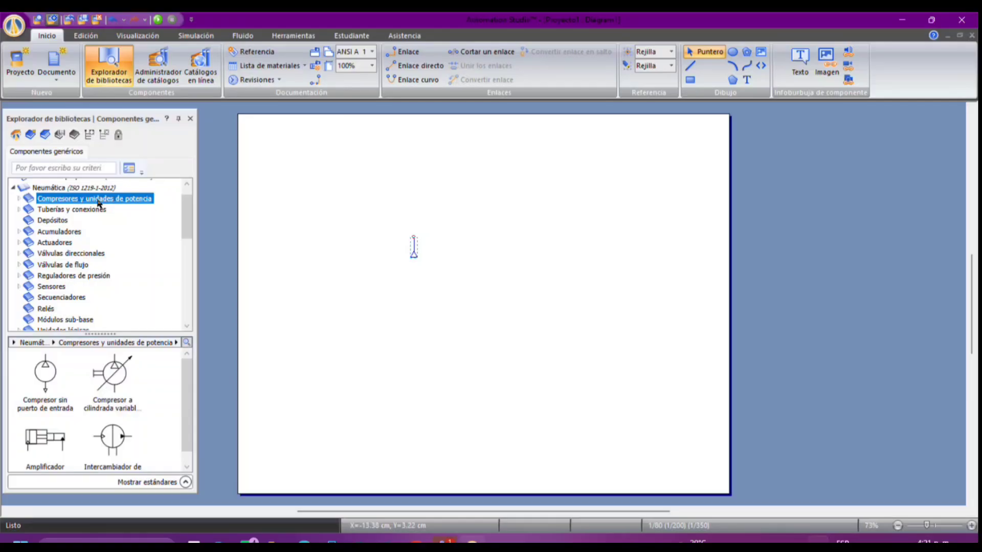
left_click(19, 211)
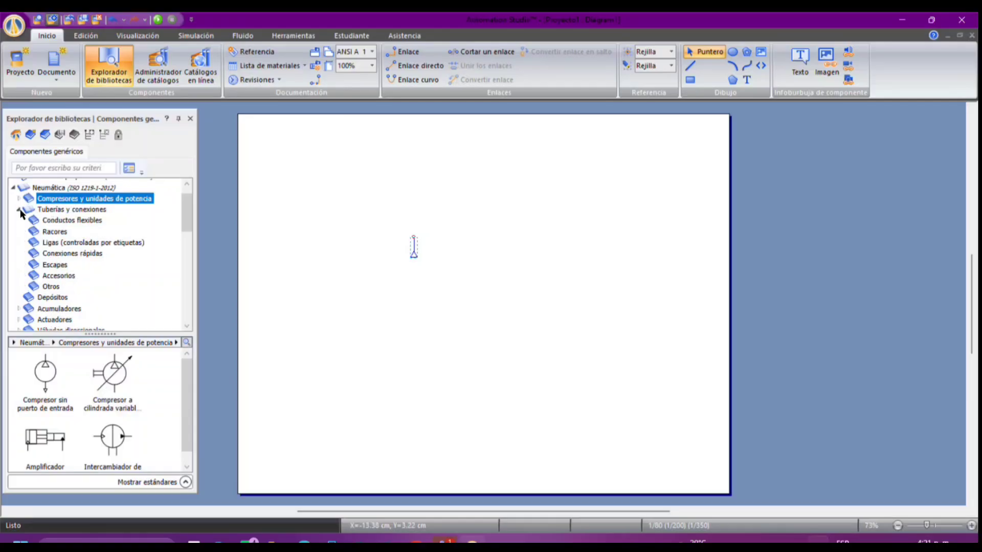
left_click(78, 220)
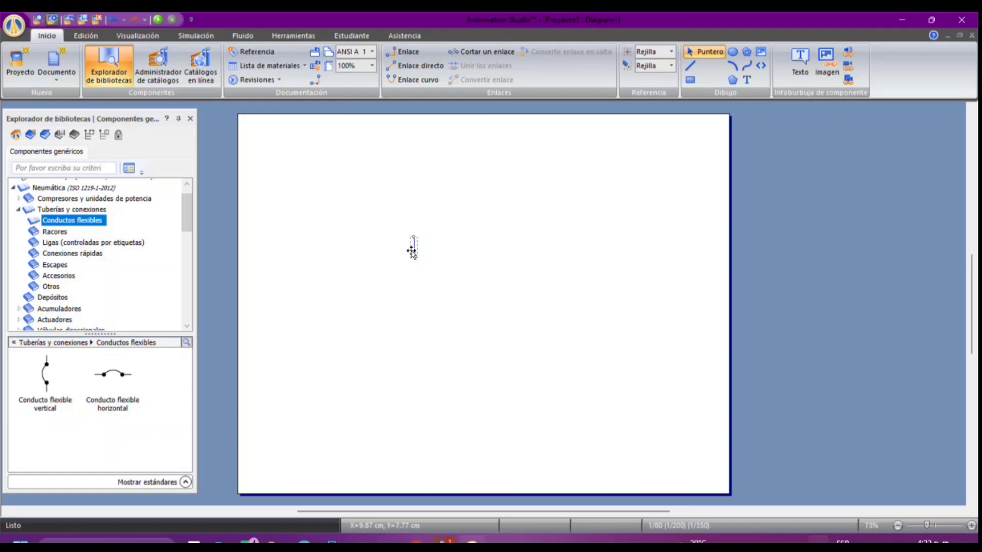
left_click(64, 235)
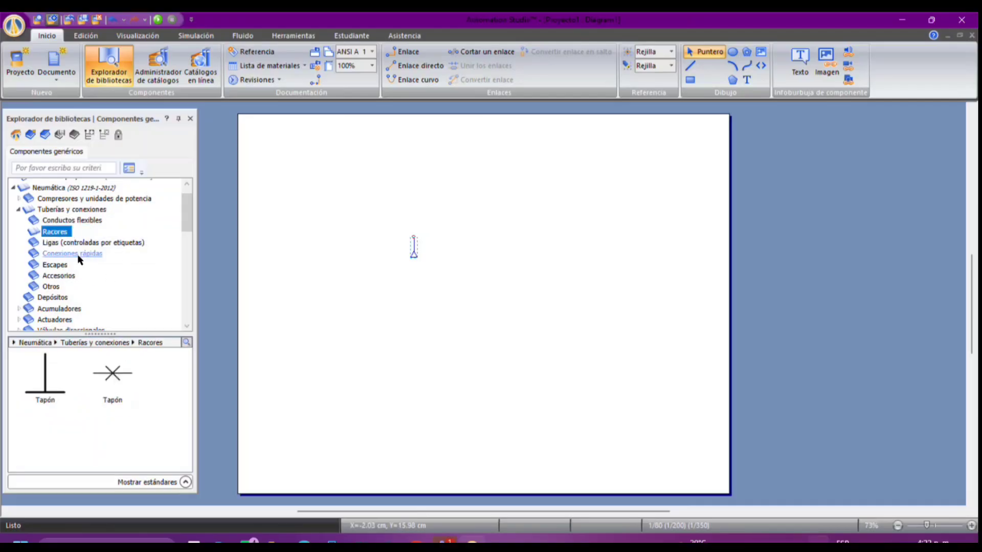
left_click(65, 242)
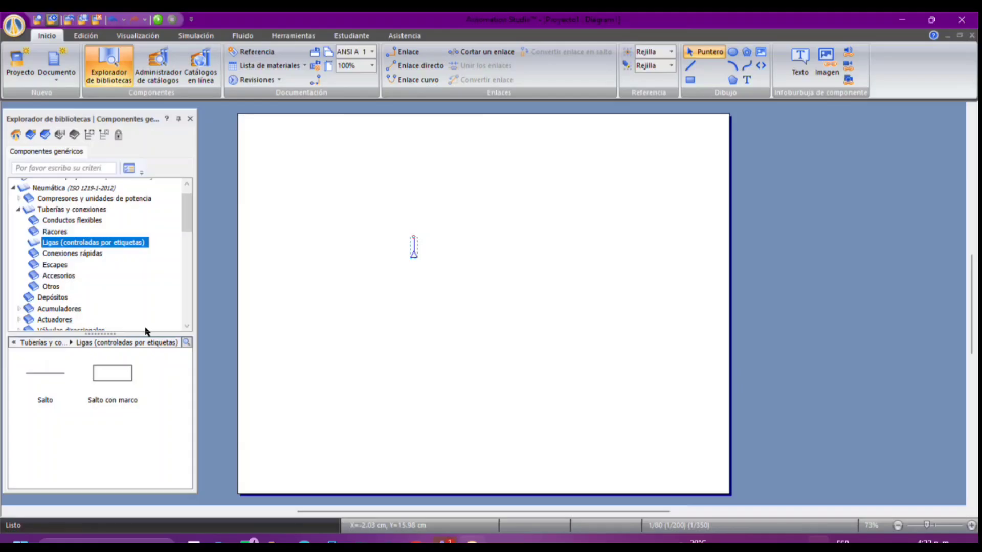
left_click(53, 254)
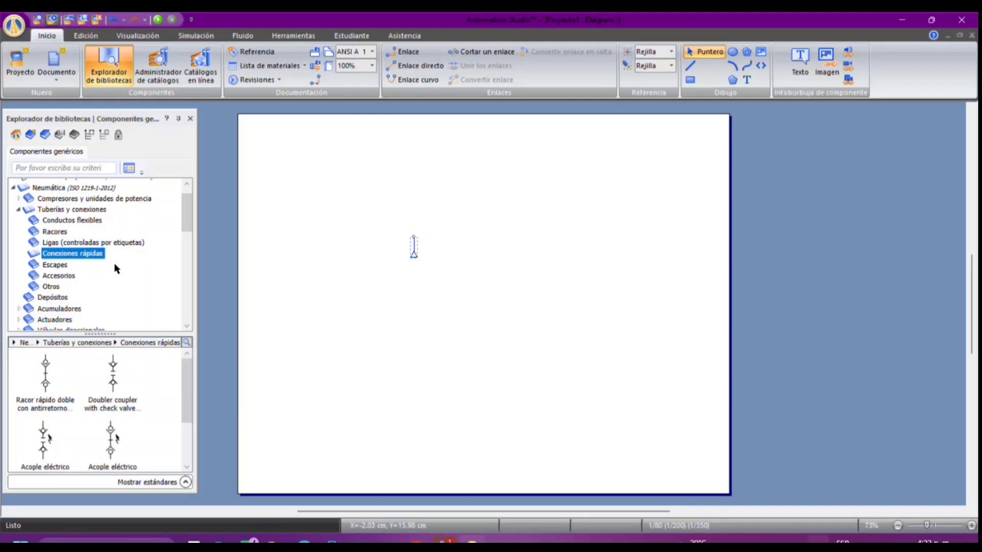
Place an Escape symbol from the Escapes group on the sheet, to the right of the pneumatic supply.
left_click(53, 265)
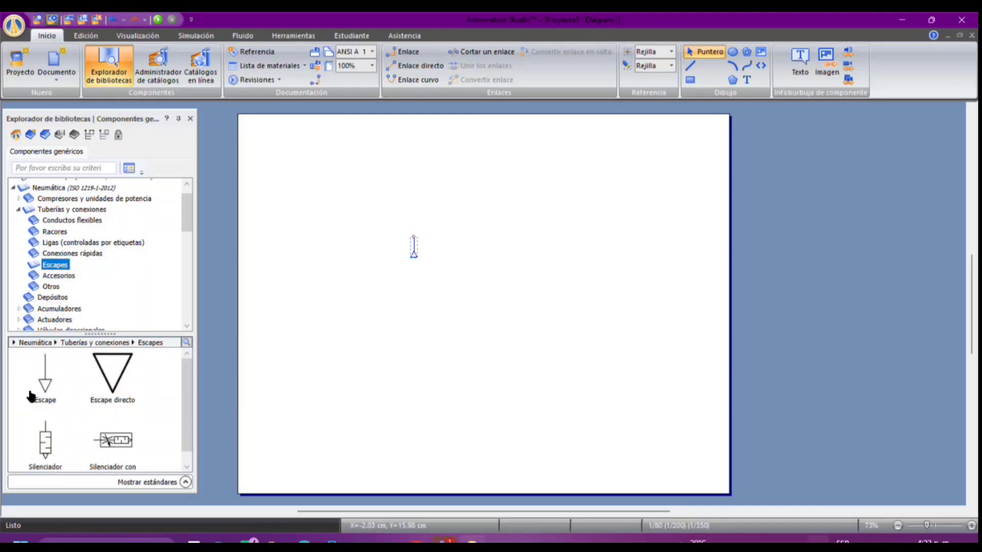
left_click_drag(47, 397, 480, 251)
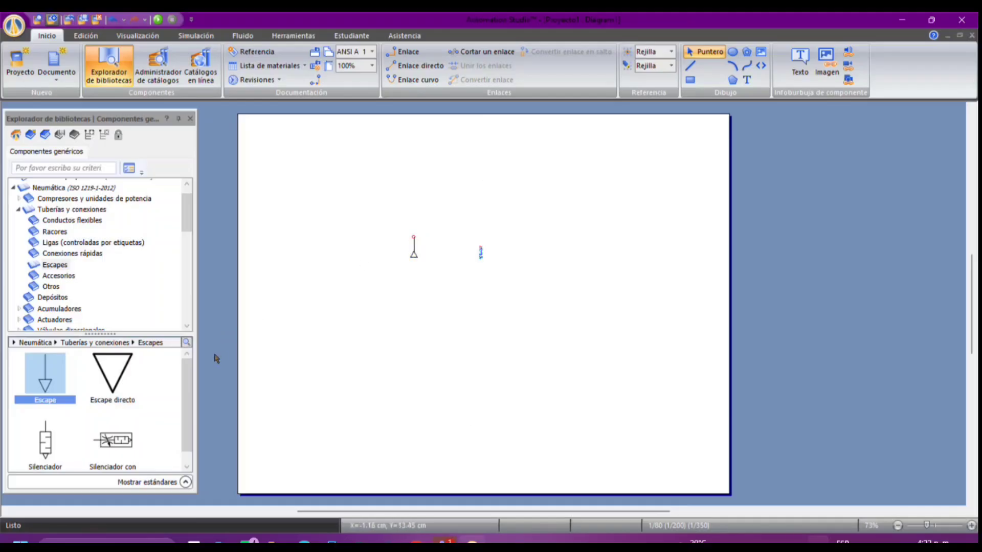
left_click_drag(189, 359, 200, 327)
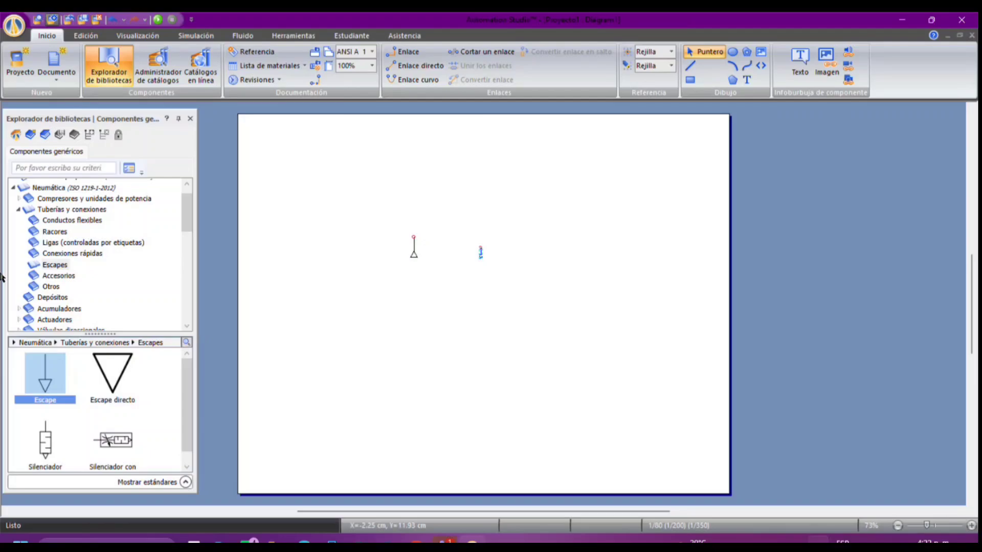
Examine the Accesorios and Otros groups under Tuberías y conexiones, then collapse that category.
left_click(66, 279)
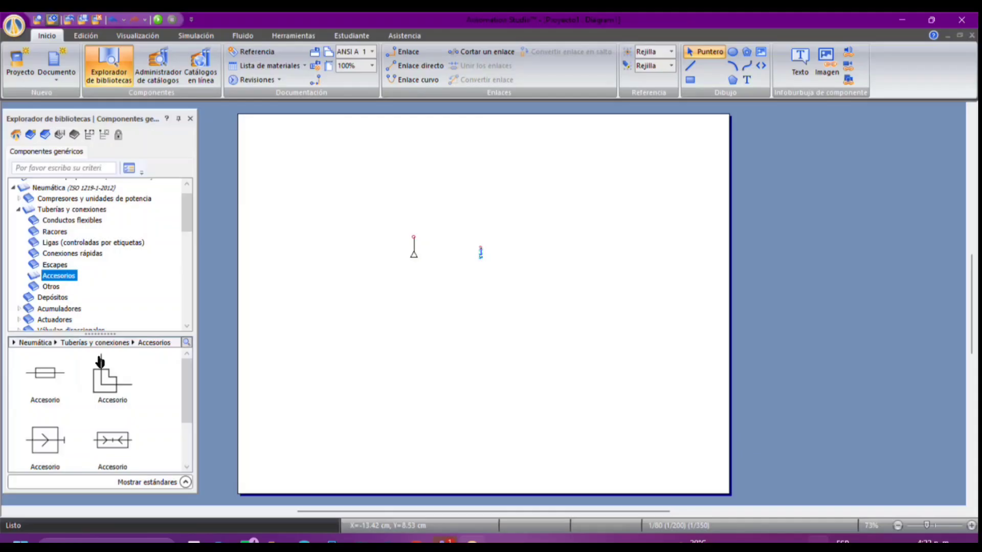
left_click(51, 287)
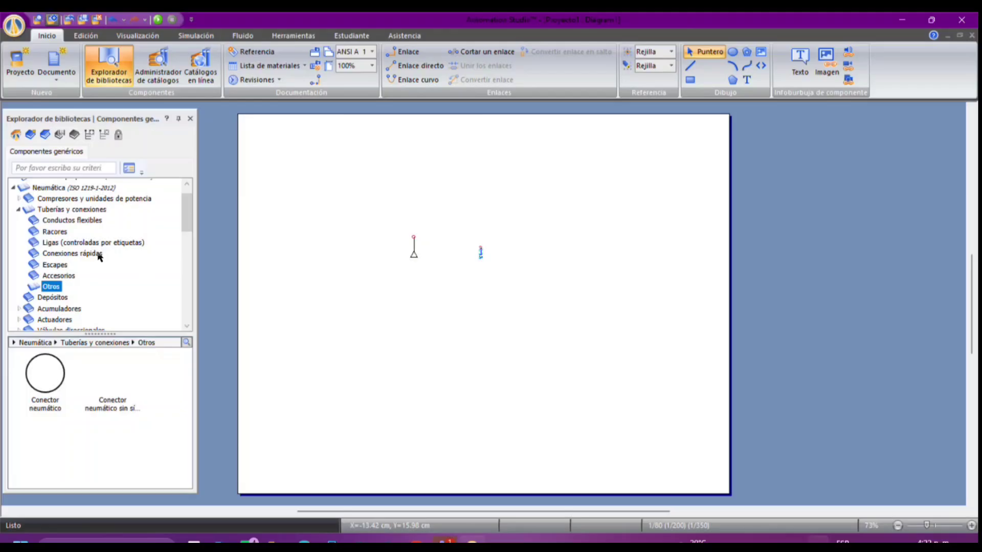
left_click(18, 210)
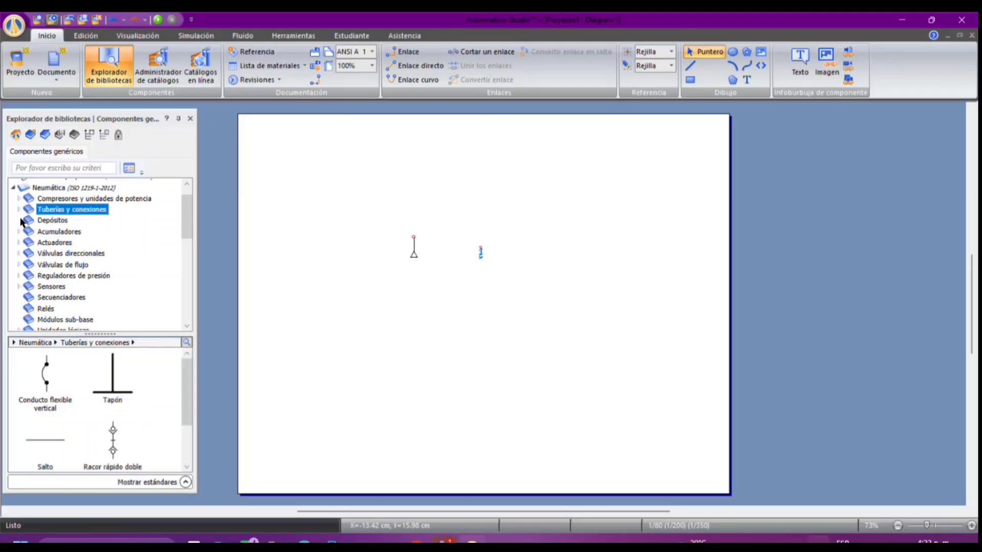
Examine the Depósitos symbols and both Acumuladores groups, hidroneumáticos con membrana and a gas sin separador, leaving Acumuladores collapsed.
left_click(20, 225)
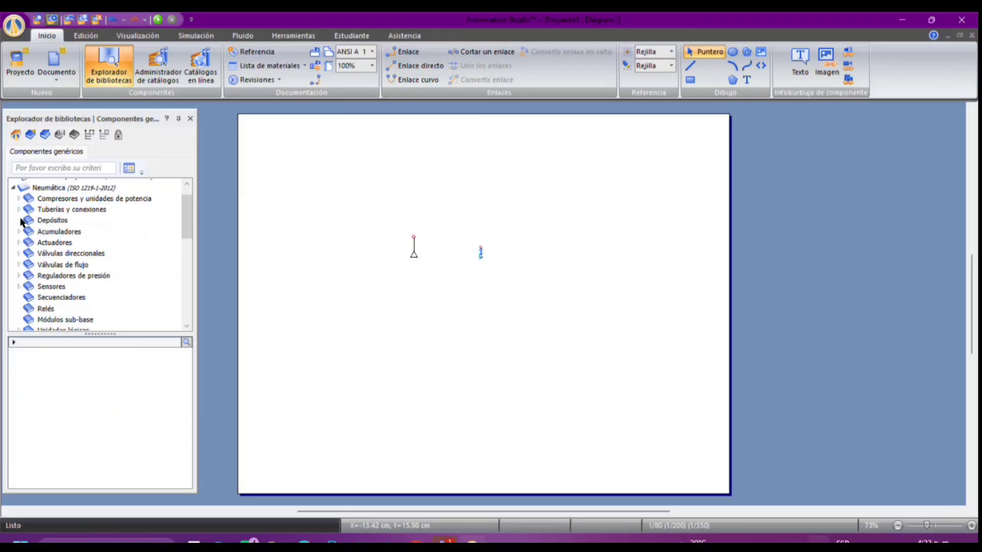
left_click(46, 224)
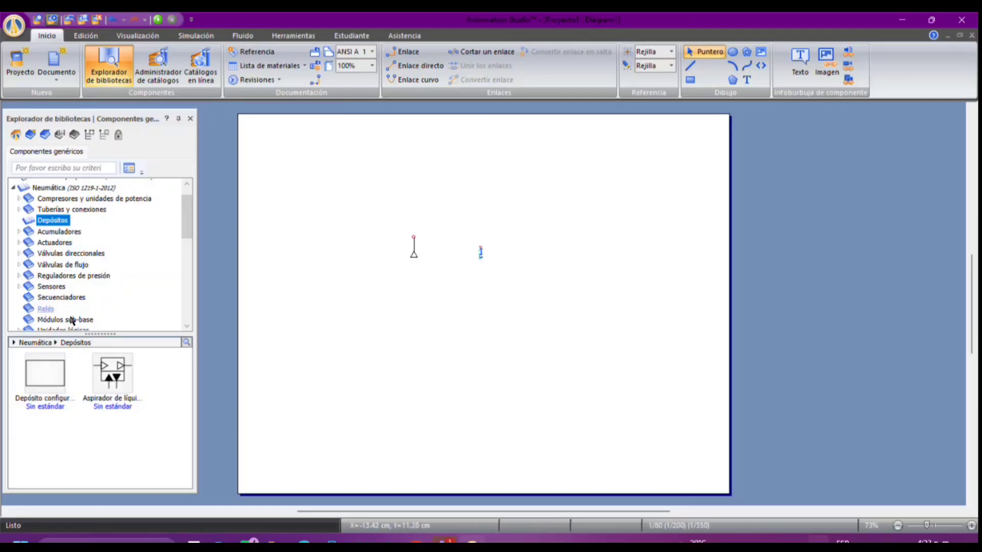
left_click(59, 233)
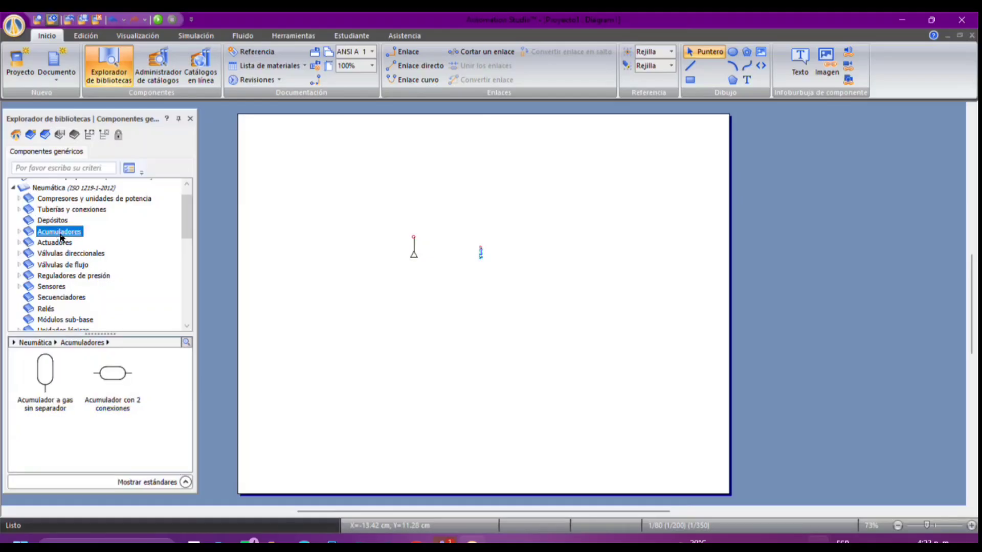
left_click(17, 232)
left_click(75, 242)
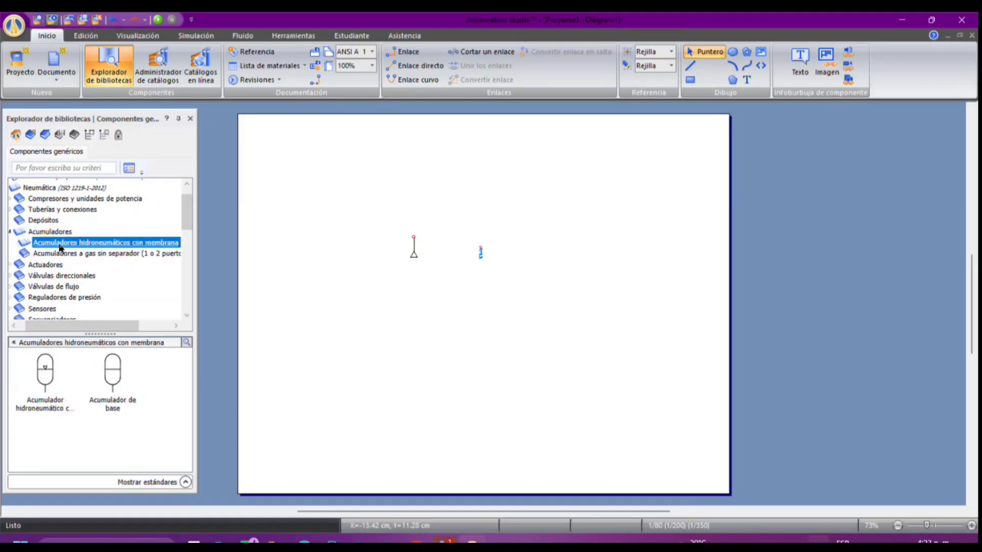
left_click(68, 254)
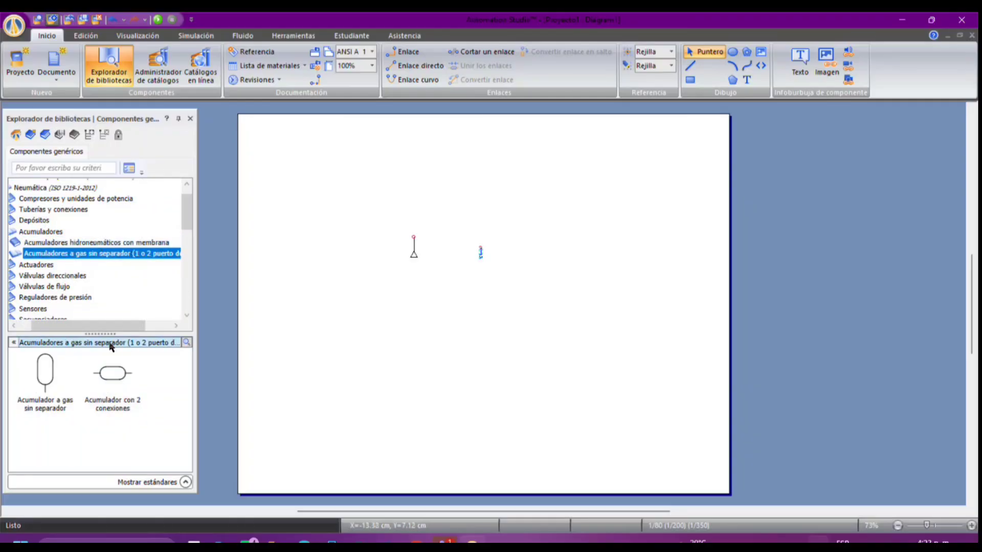
left_click_drag(108, 330, 96, 330)
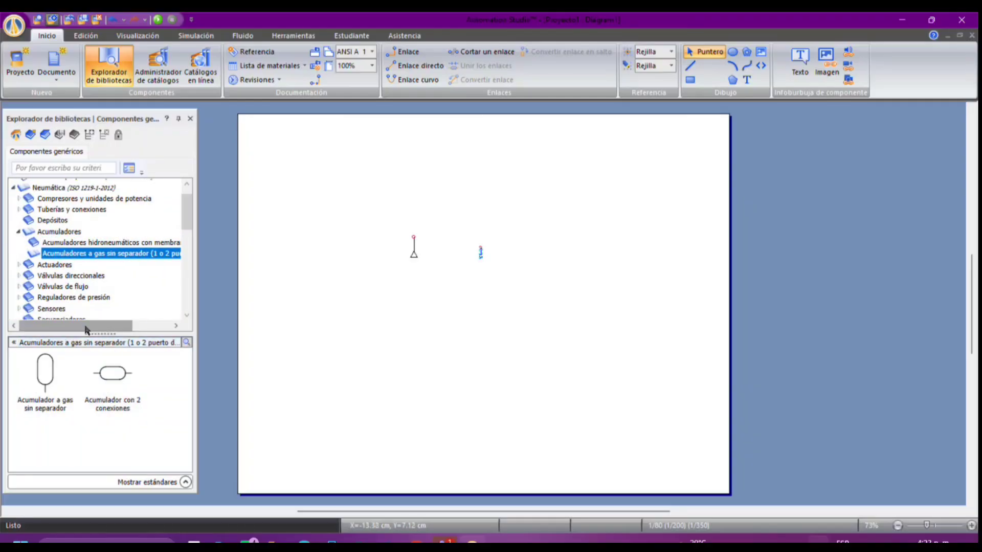
left_click(18, 233)
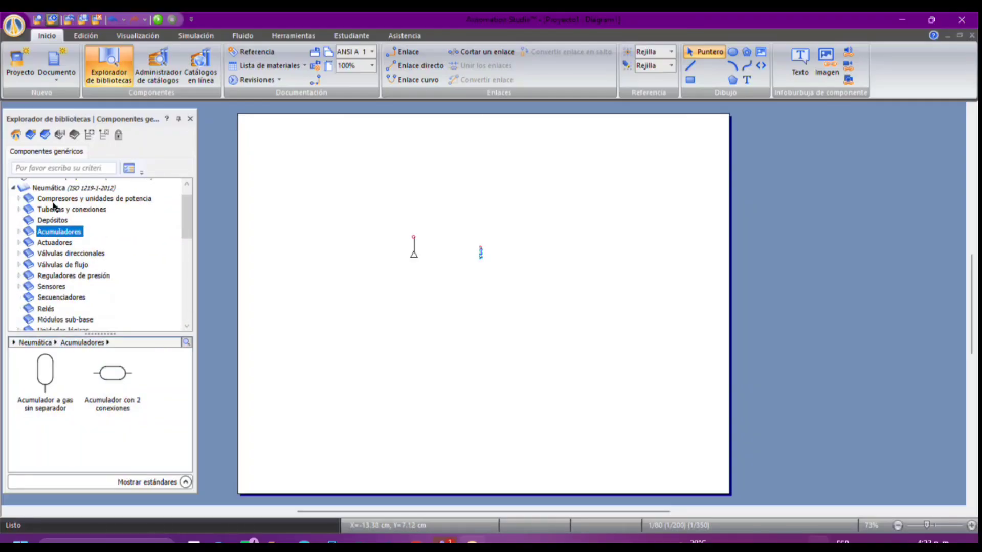
Expand the Actuadores category and look through its overview symbols, from Cilindro de efecto simple to Cilindro a fuelles.
left_click(19, 244)
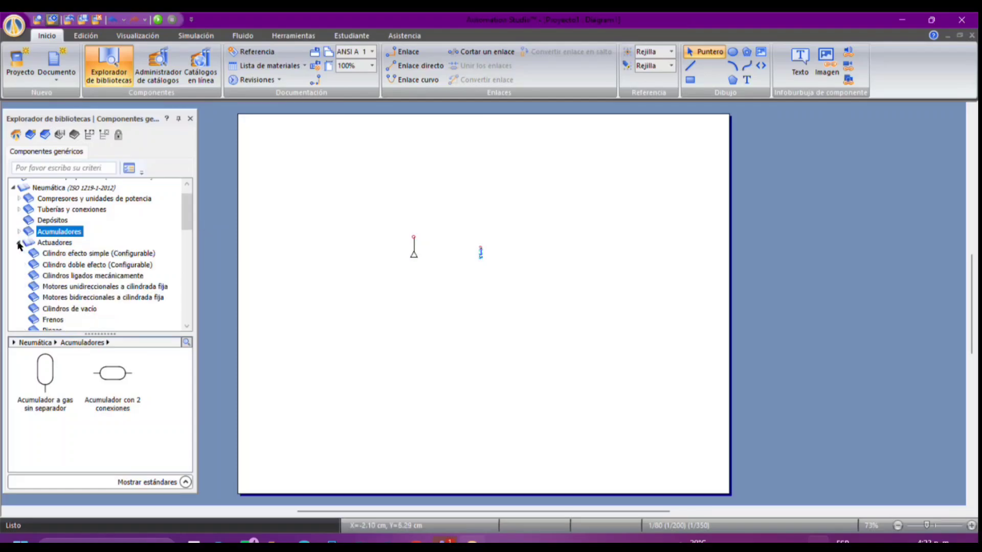
left_click(46, 244)
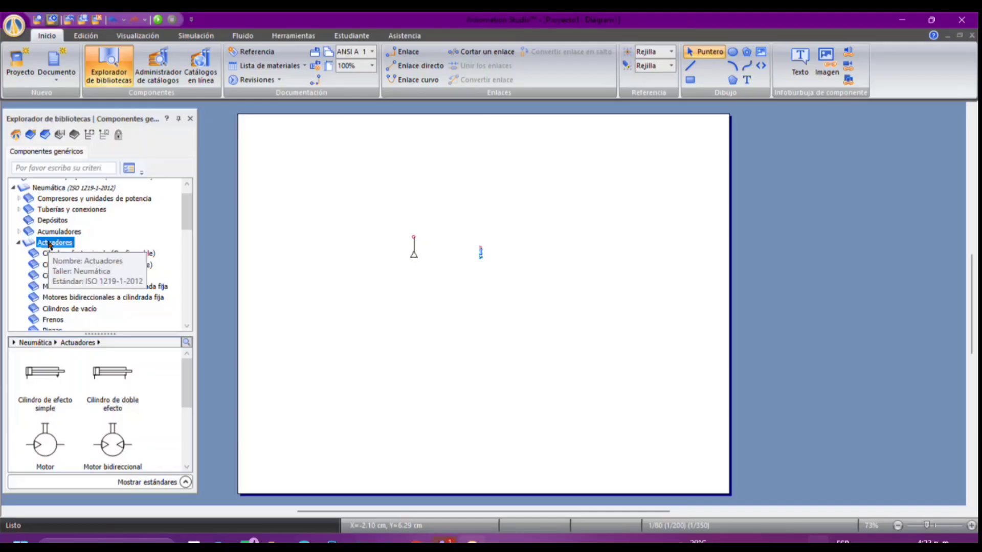
mouse_move(187, 383)
left_mouse_down()
mouse_move(185, 440)
mouse_move(172, 371)
left_mouse_up()
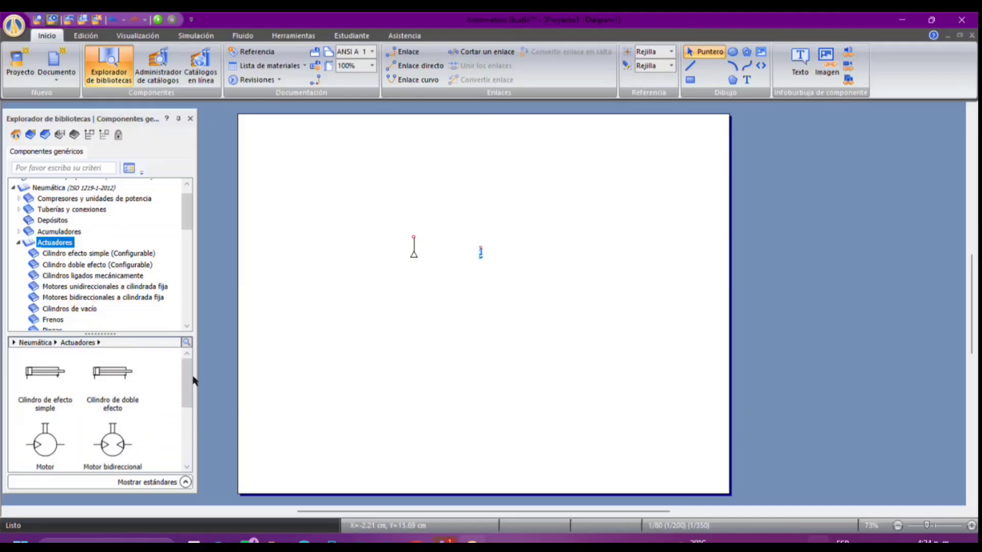
left_click_drag(190, 379, 195, 429)
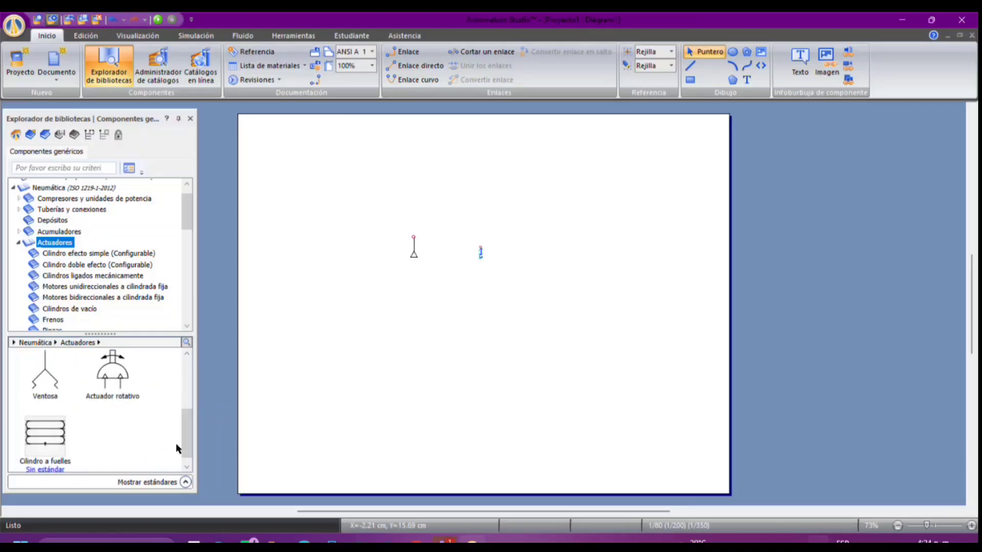
left_click_drag(190, 442, 190, 348)
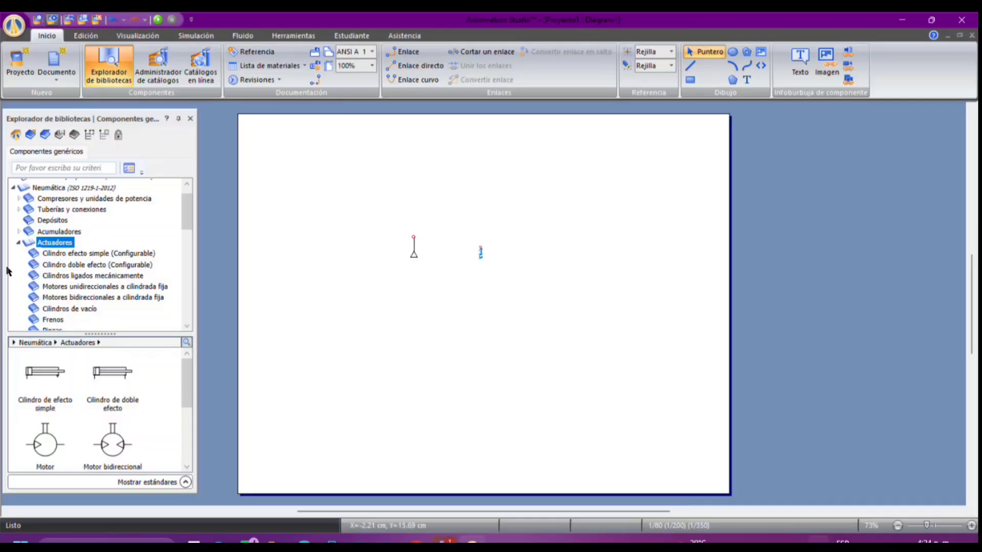
Examine the Cilindro efecto simple, Cilindro doble efecto and Cilindros ligados mecánicamente groups under Actuadores.
left_click(114, 255)
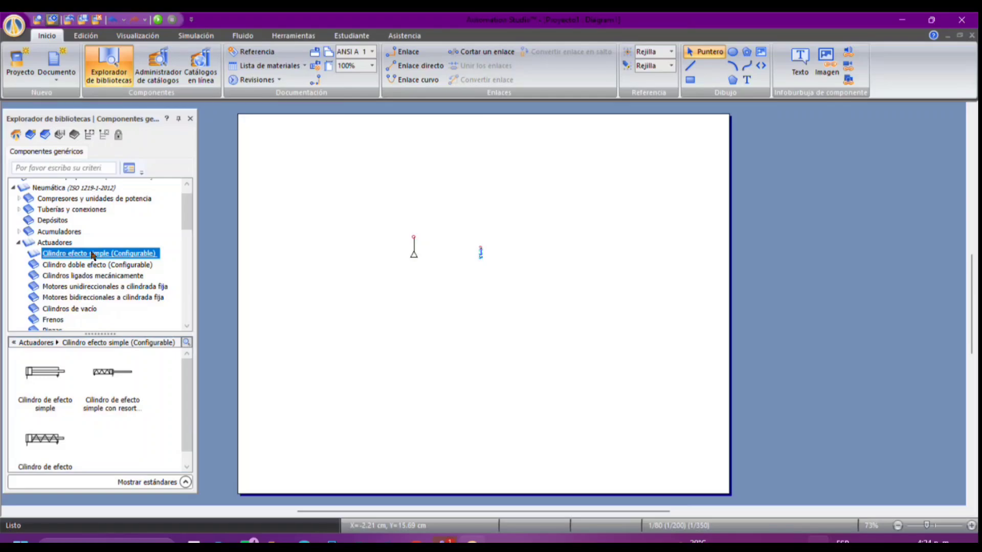
left_click_drag(186, 419, 191, 432)
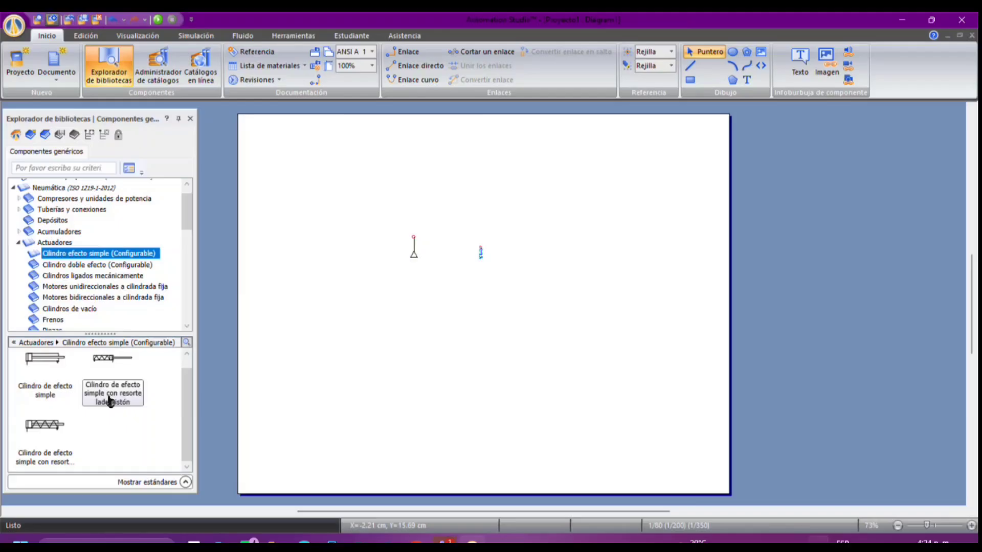
scroll(188, 386, "up", 1)
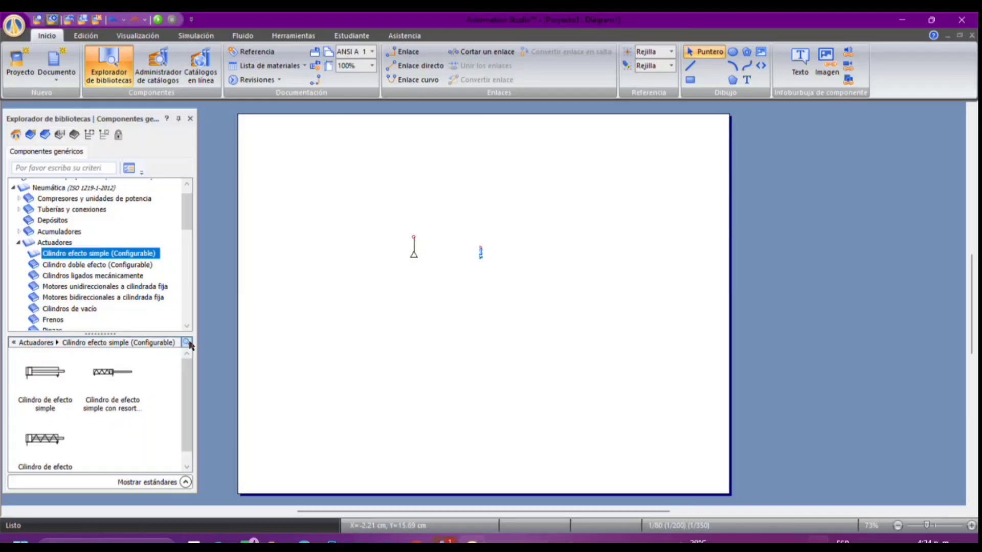
left_click(106, 265)
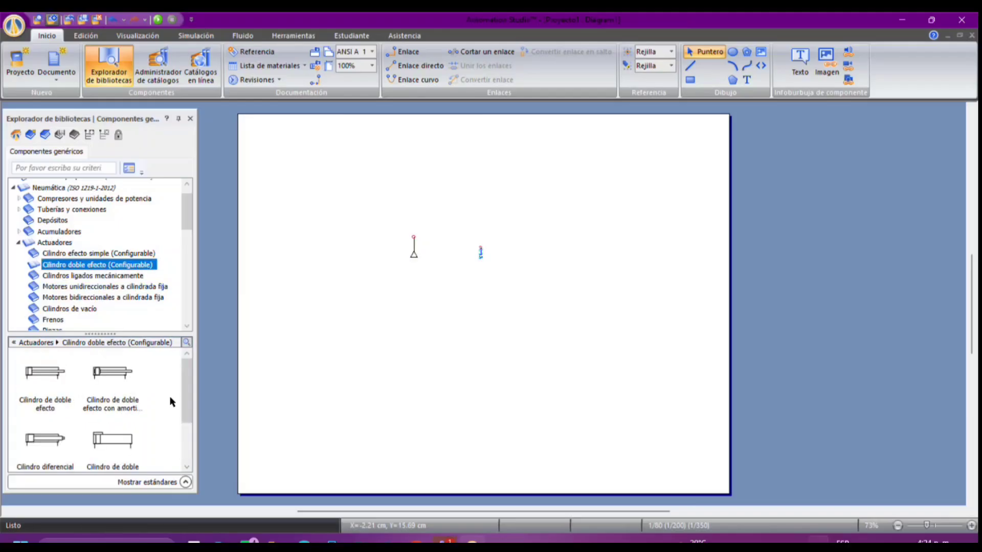
left_click_drag(189, 376, 194, 355)
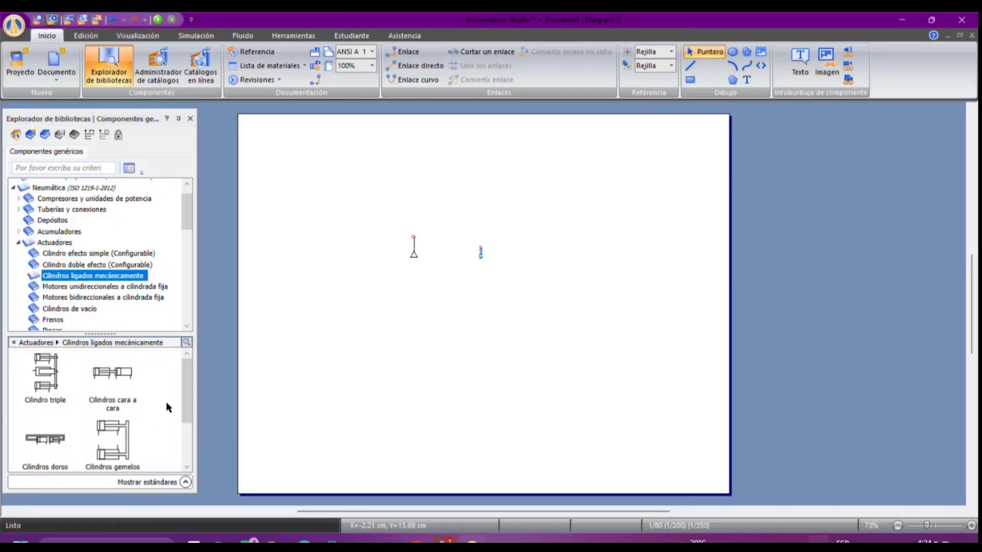
left_click_drag(184, 395, 191, 435)
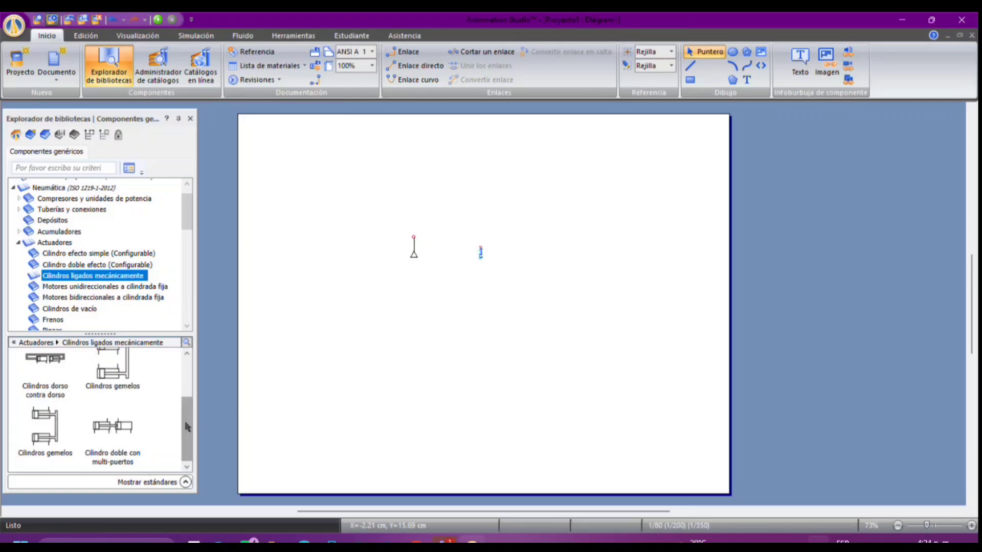
left_click_drag(186, 422, 172, 374)
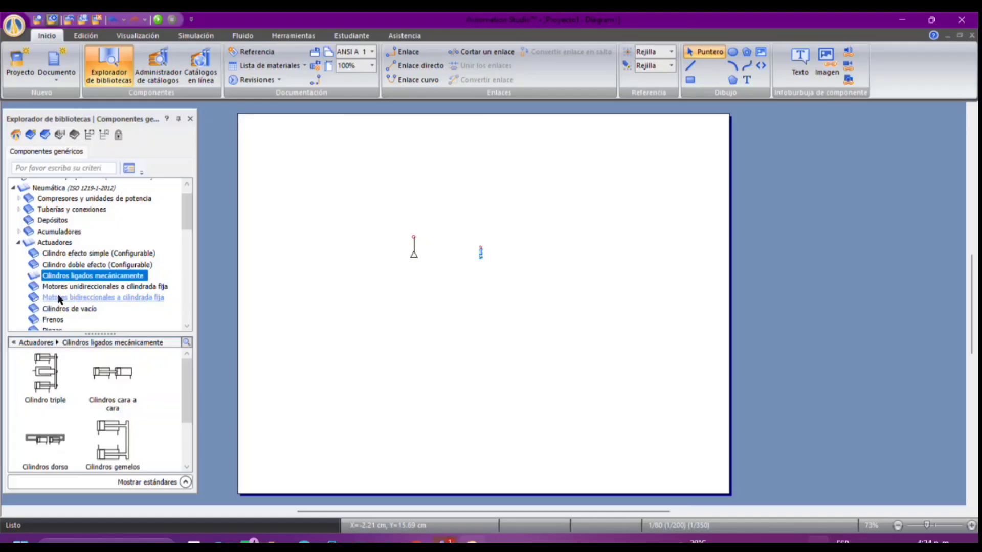
Examine the unidirectional and bidirectional fixed-displacement motor groups and the Cilindros de vacío group, including the Ventosa symbol preview.
left_click(71, 287)
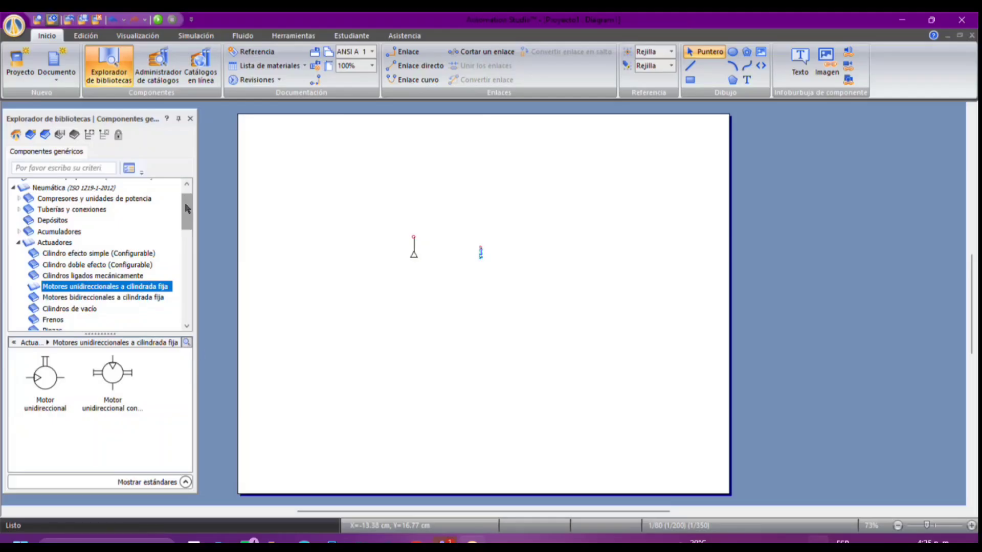
left_click_drag(185, 203, 196, 228)
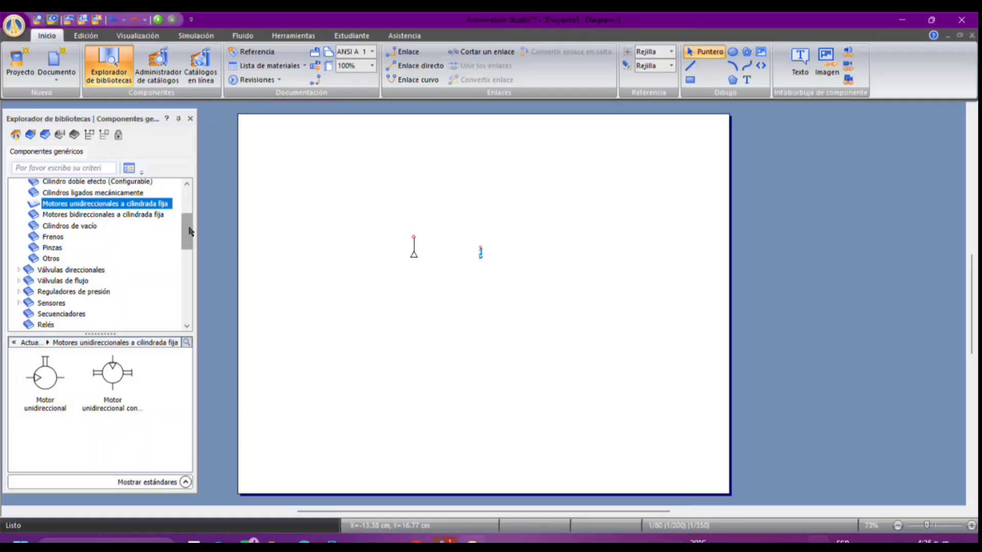
left_click(69, 216)
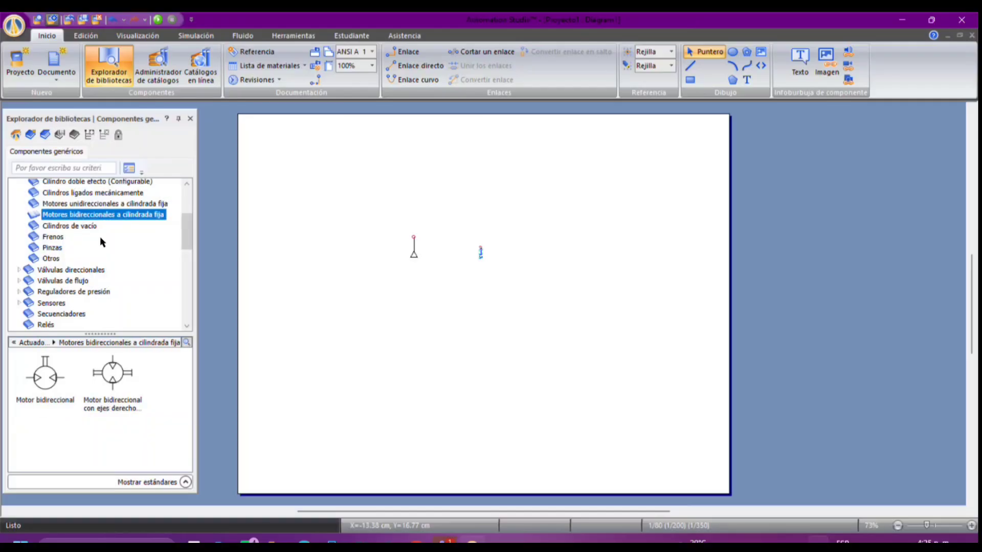
left_click(75, 226)
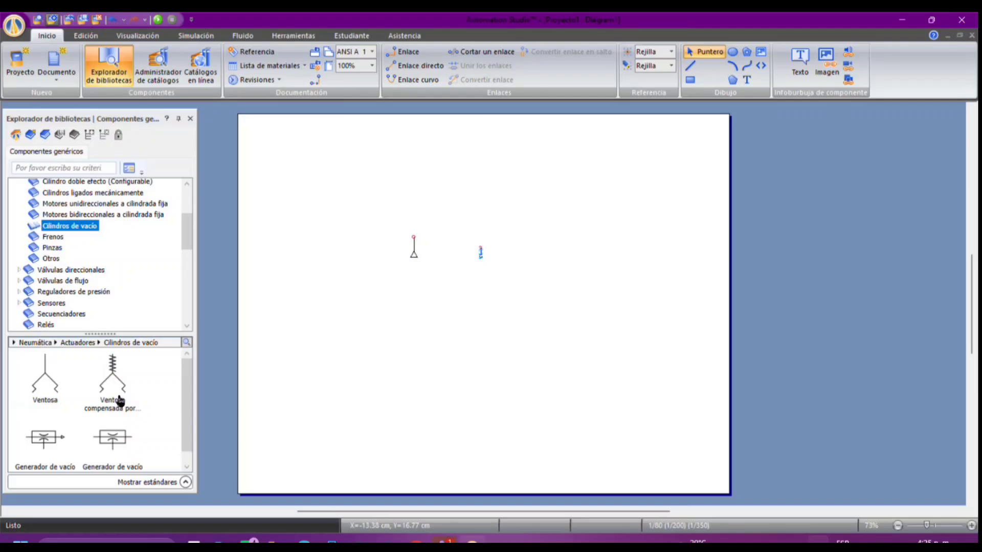
mouse_move(49, 385)
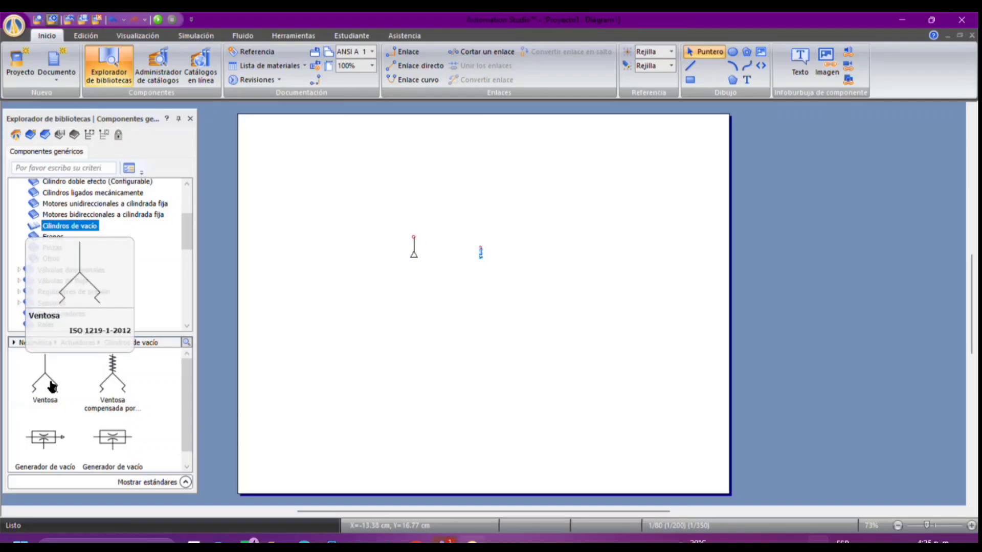
mouse_move(190, 394)
left_mouse_down()
mouse_move(190, 409)
mouse_move(190, 394)
left_mouse_up()
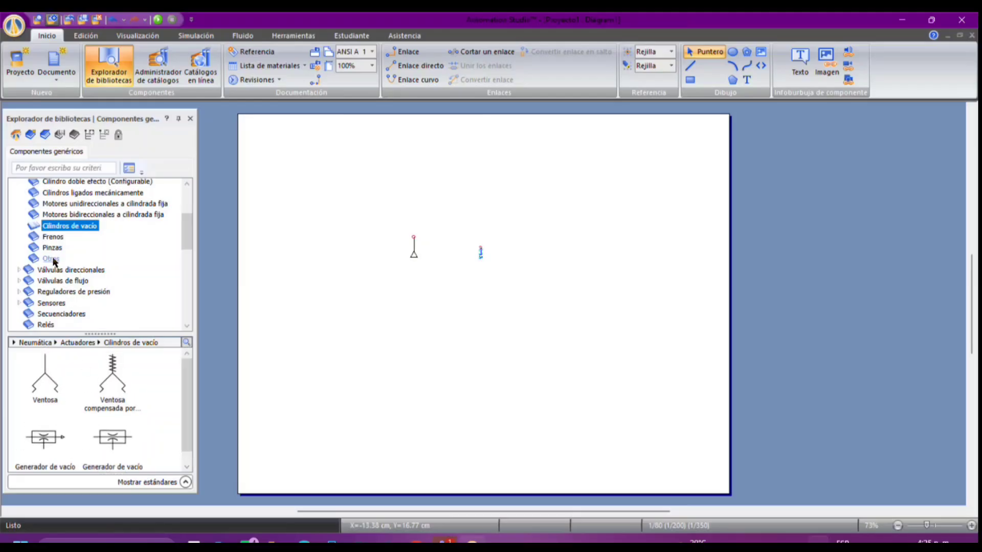
Examine the Frenos, Pinzas and Otros groups under Actuadores.
left_click(47, 238)
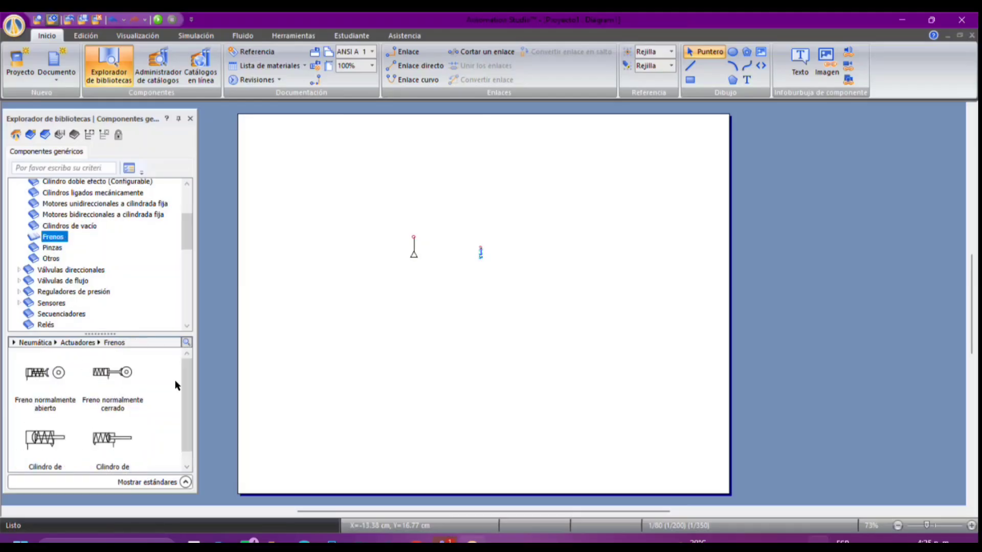
scroll(186, 382, "down", 1)
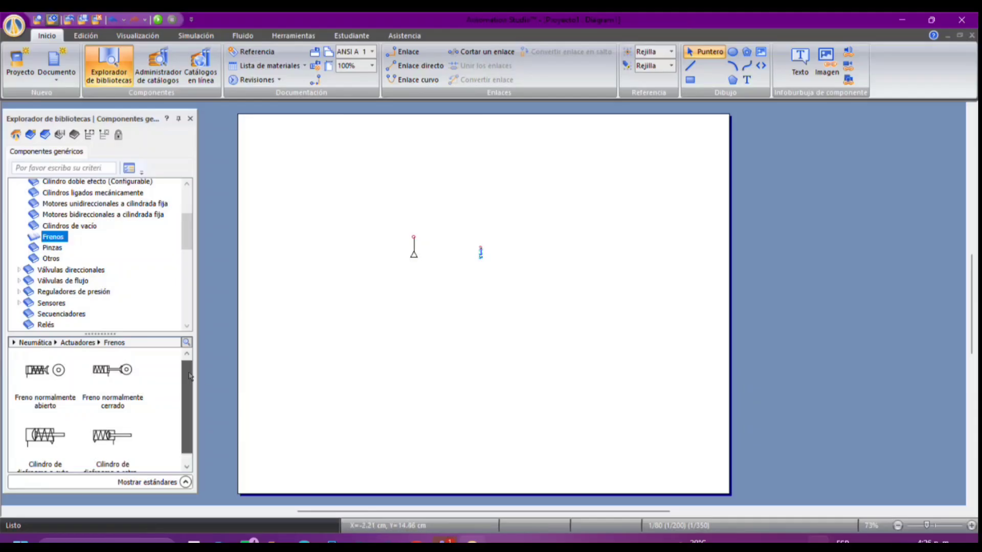
left_click_drag(187, 374, 188, 331)
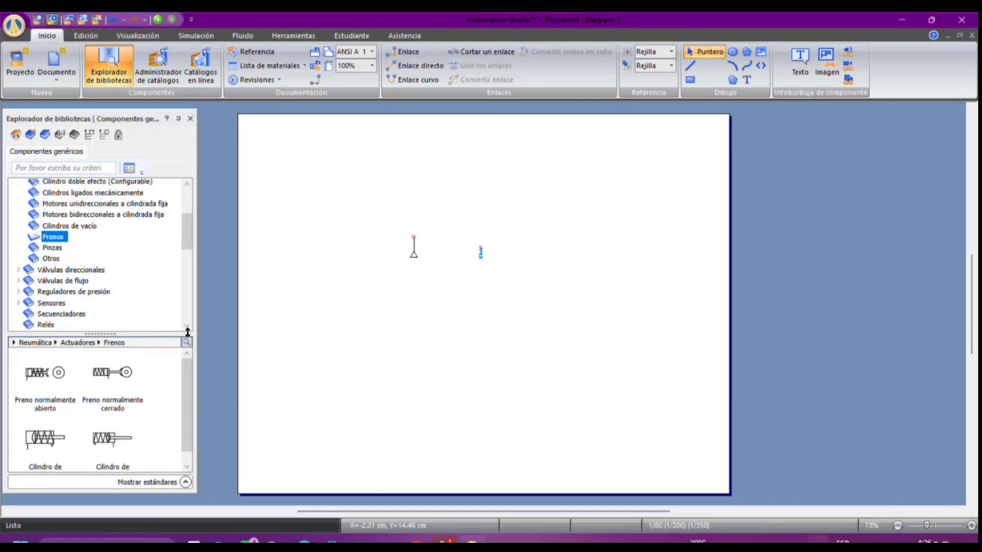
left_click(47, 249)
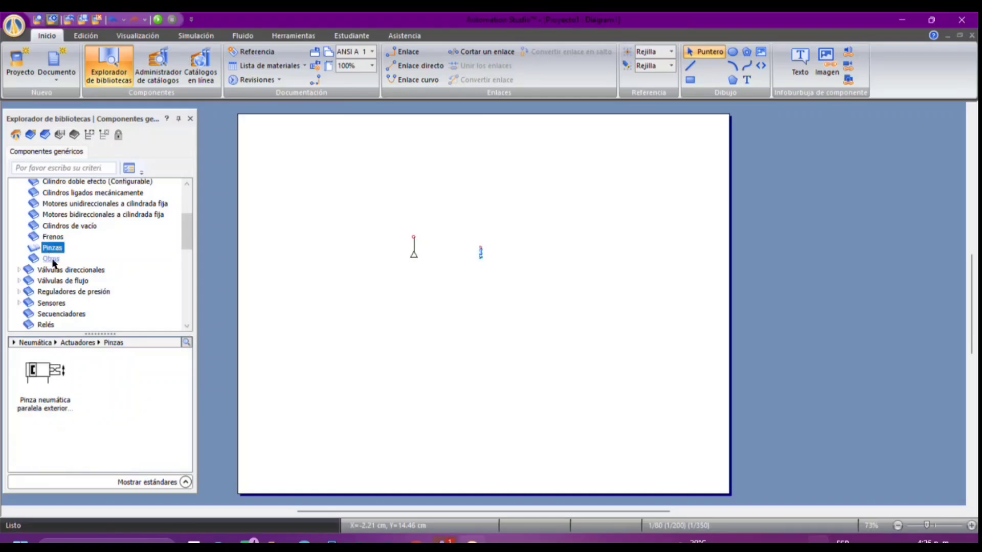
left_click(52, 259)
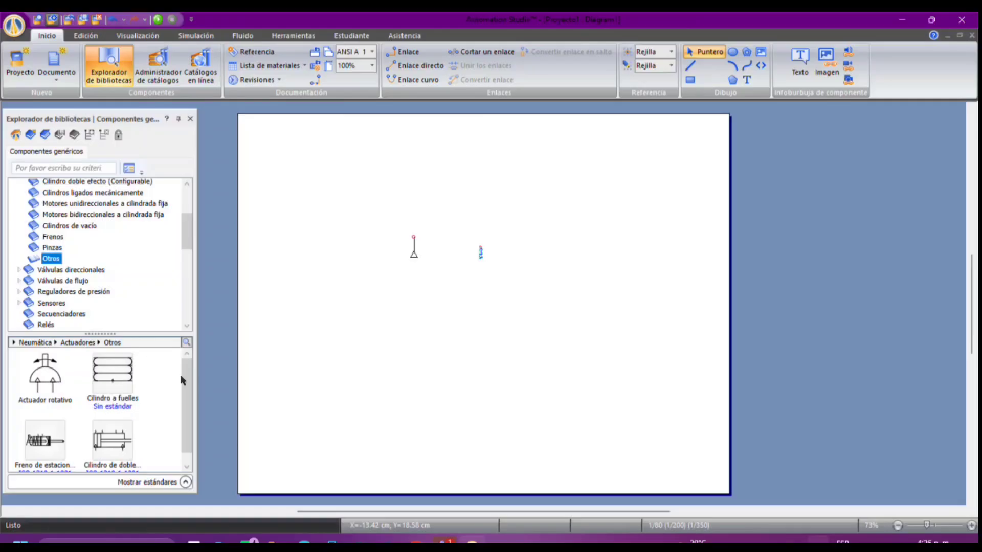
left_click_drag(183, 385, 188, 332)
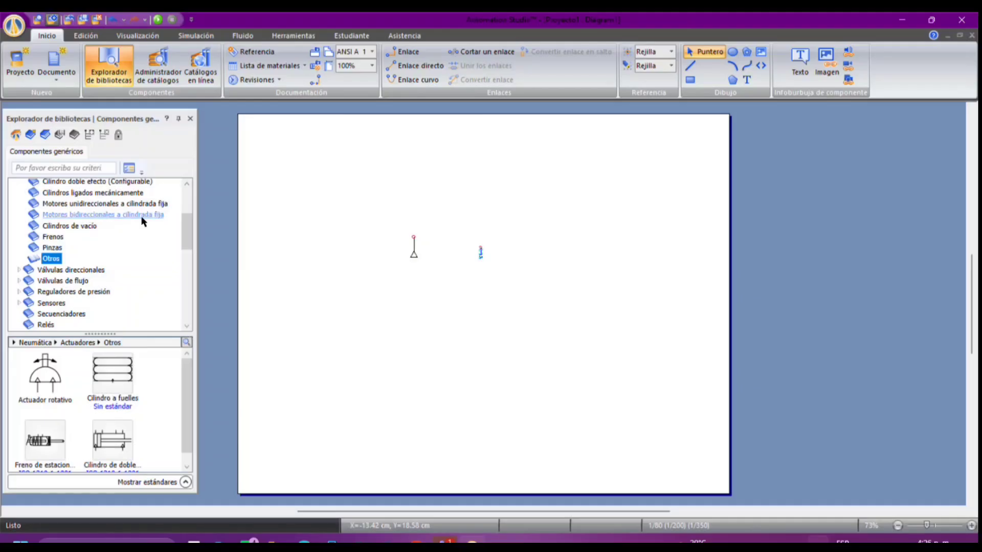
left_click_drag(186, 228, 184, 216)
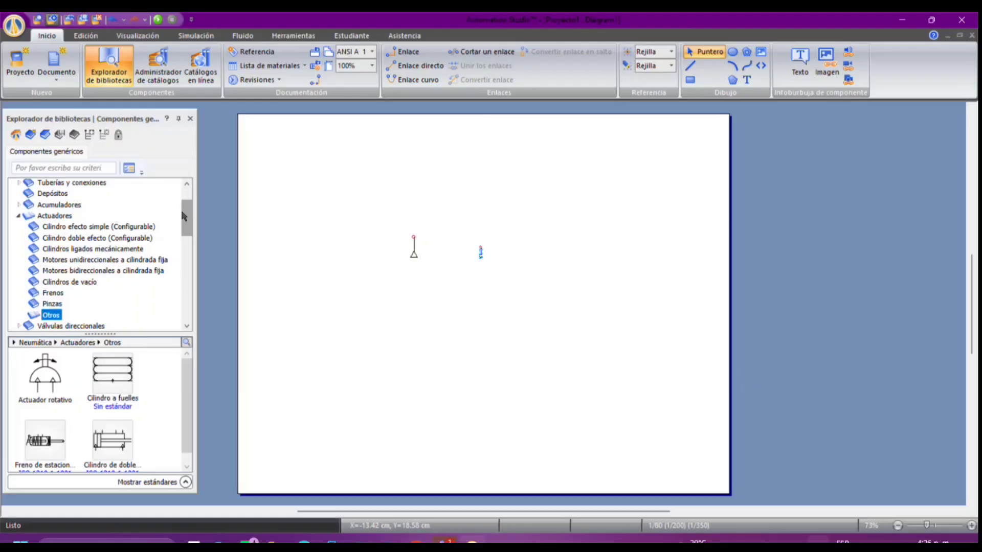
Collapse the Actuadores category and expand the Válvulas direccionales category in the Neumática library.
left_click(19, 215)
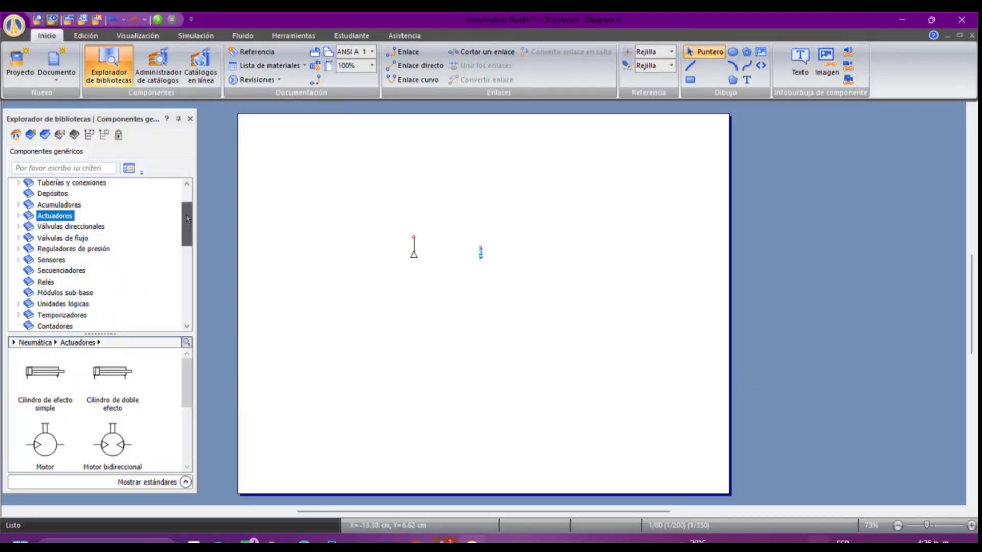
left_click_drag(185, 213, 189, 226)
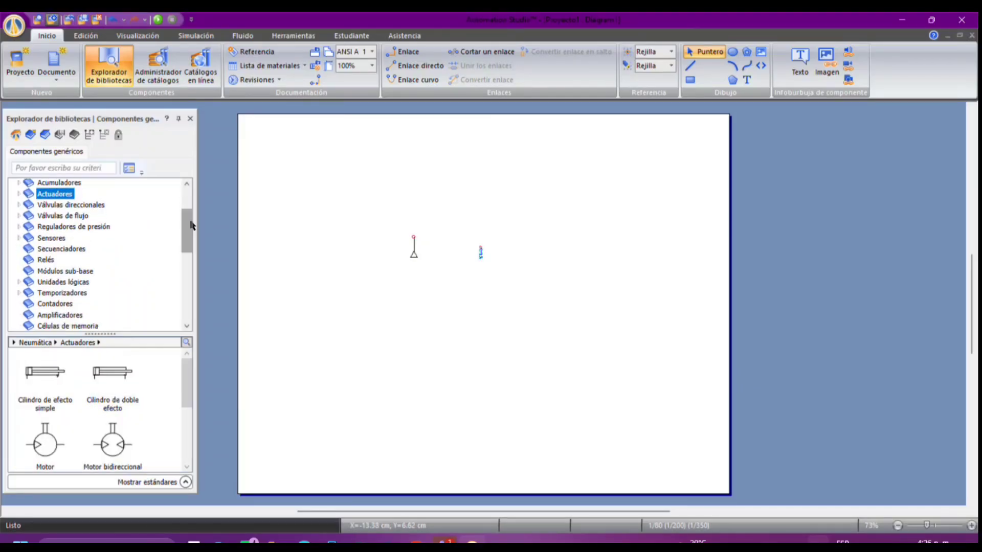
left_click(62, 207)
left_click(19, 205)
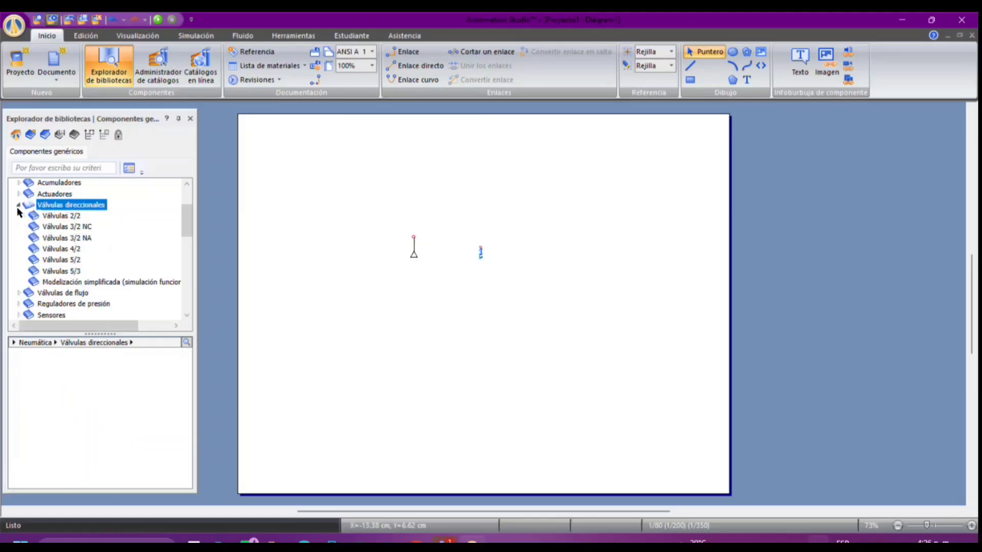
Examine the Válvulas 2/2, 3/2 NC, 3/2 NA, 4/2, 5/2 and 5/3 groups under Válvulas direccionales.
left_click(61, 217)
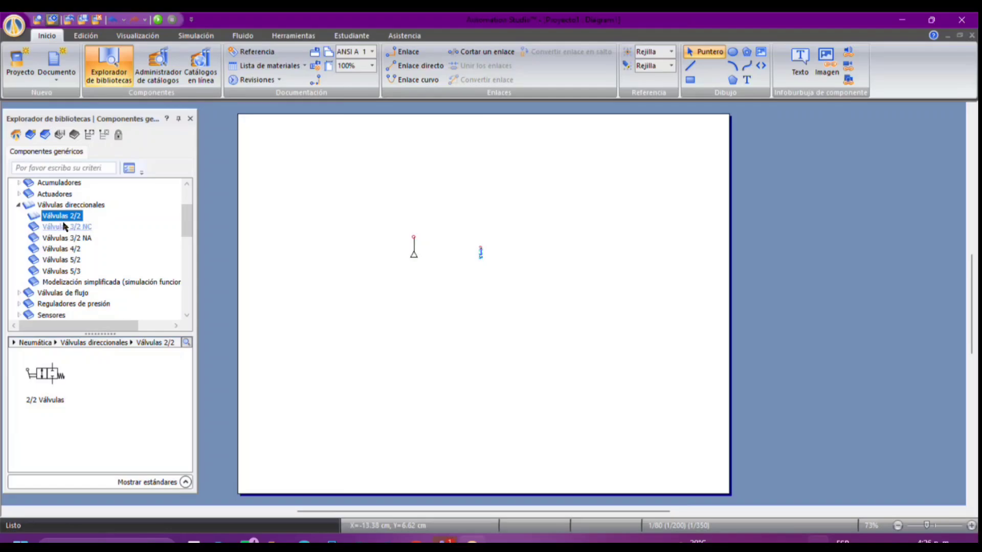
left_click(64, 226)
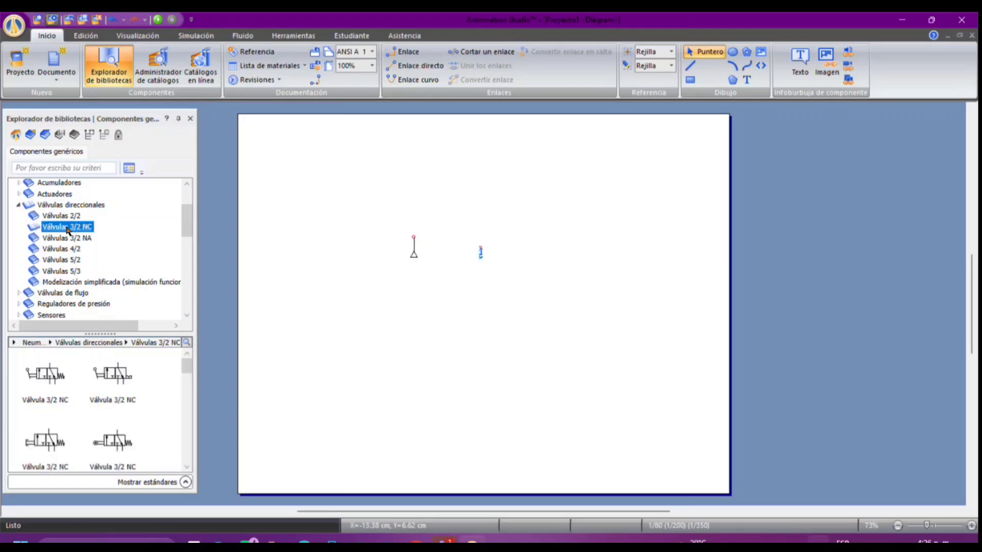
left_click(88, 238)
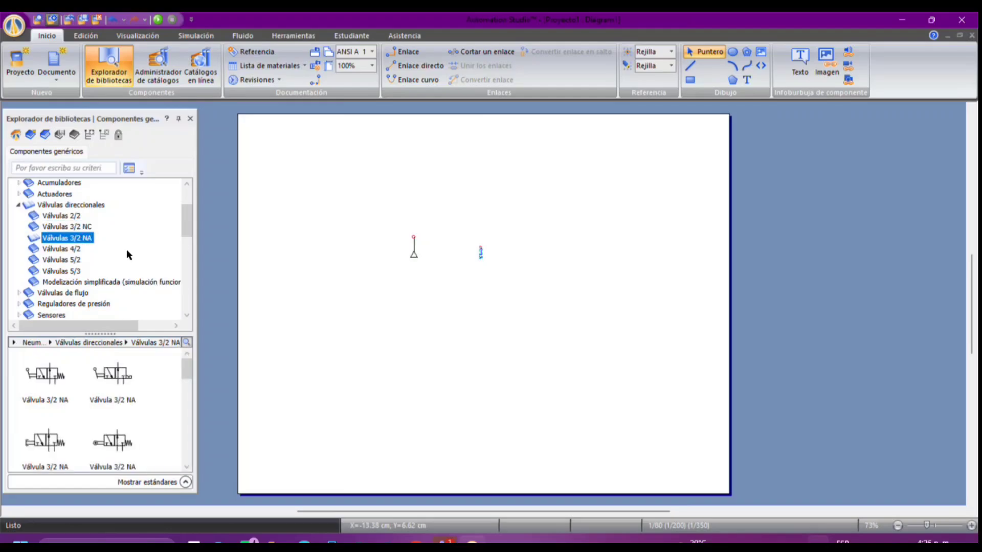
left_click(76, 251)
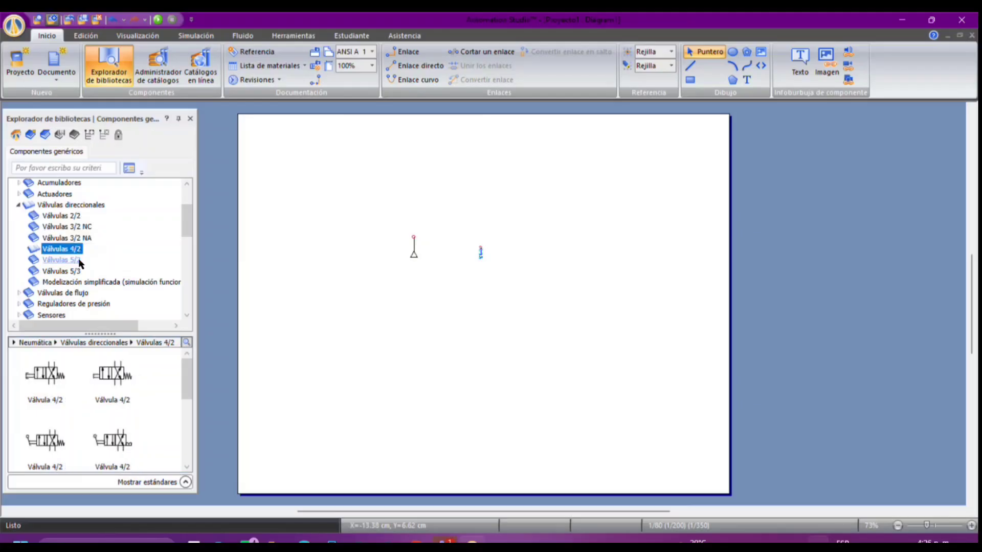
left_click(78, 259)
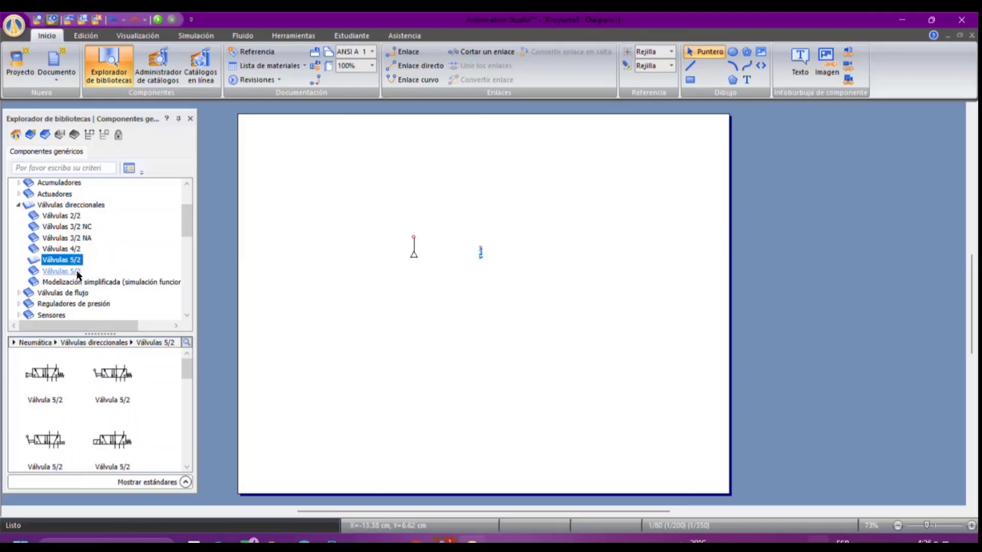
left_click(77, 271)
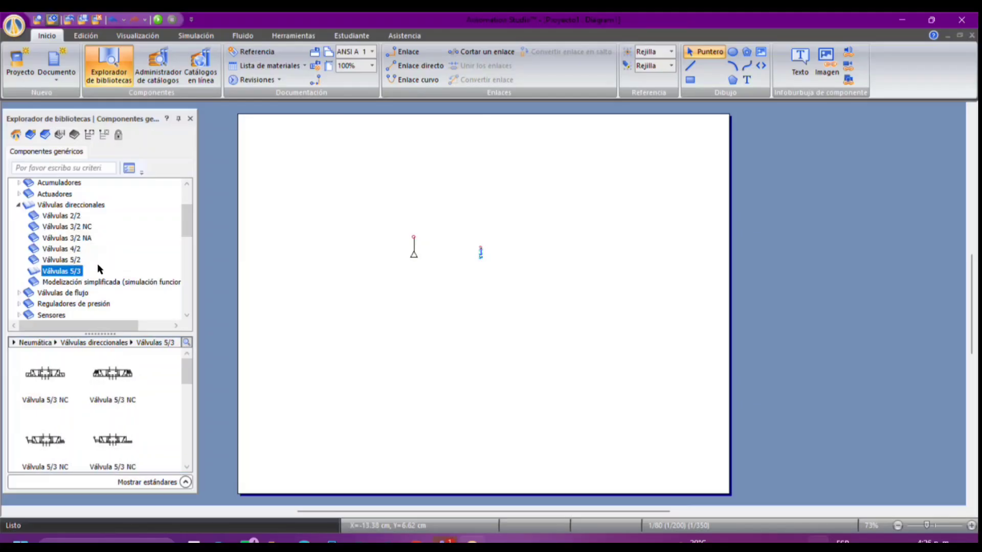
Place the push-button, spring-return Válvula 5/2 below the exhaust symbol and examine it up close.
left_click(70, 261)
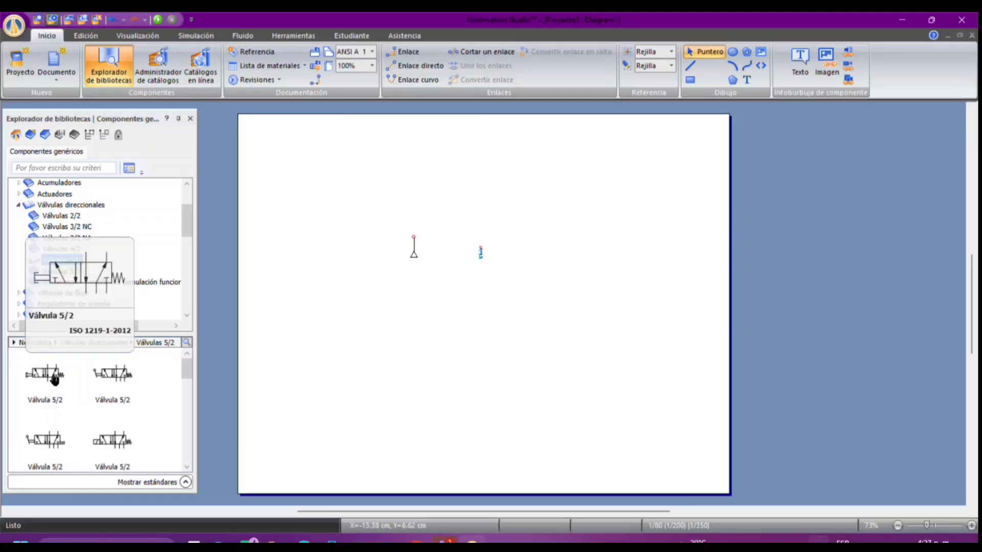
left_click_drag(37, 379, 486, 279)
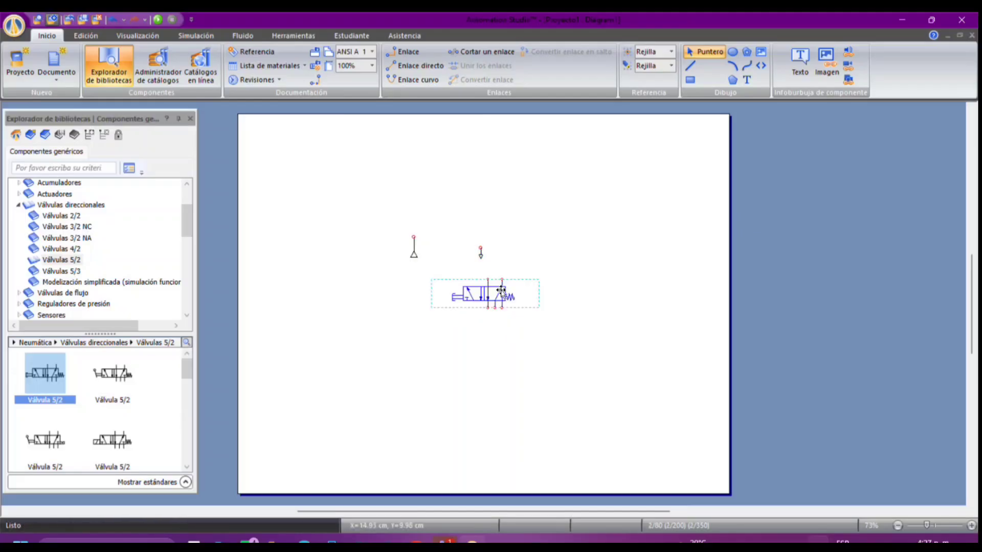
scroll(501, 291, "up", 5)
scroll(501, 290, "down", 2)
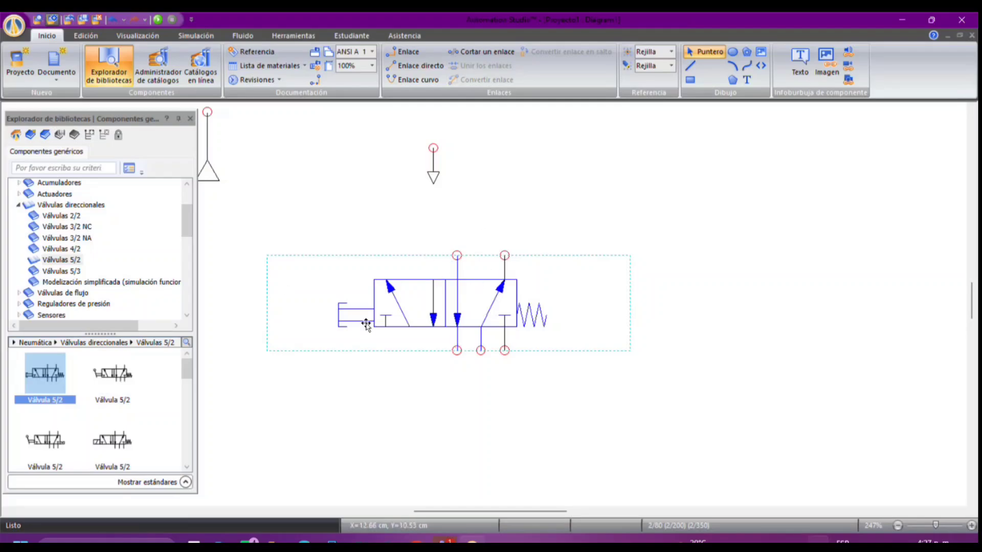
left_click(460, 372)
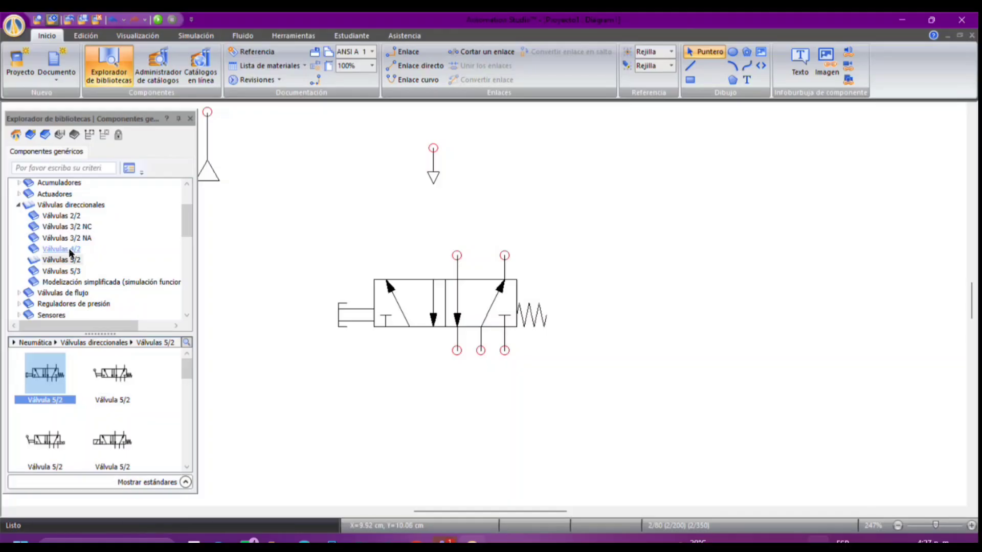
Place a lever-operated Válvula 3/2 NC with detent below the 5/2 valve, and delete both valves.
left_click(78, 238)
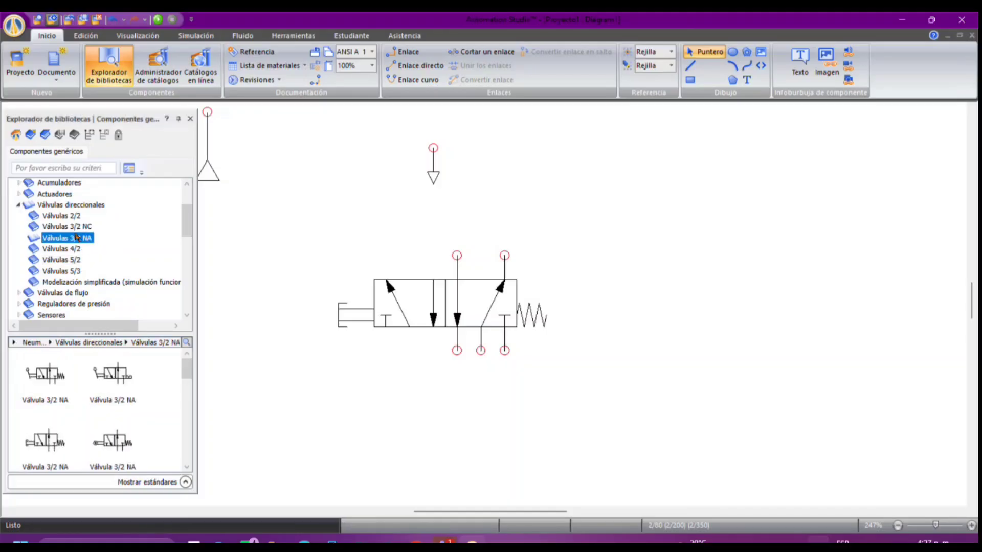
left_click_drag(108, 378, 599, 364)
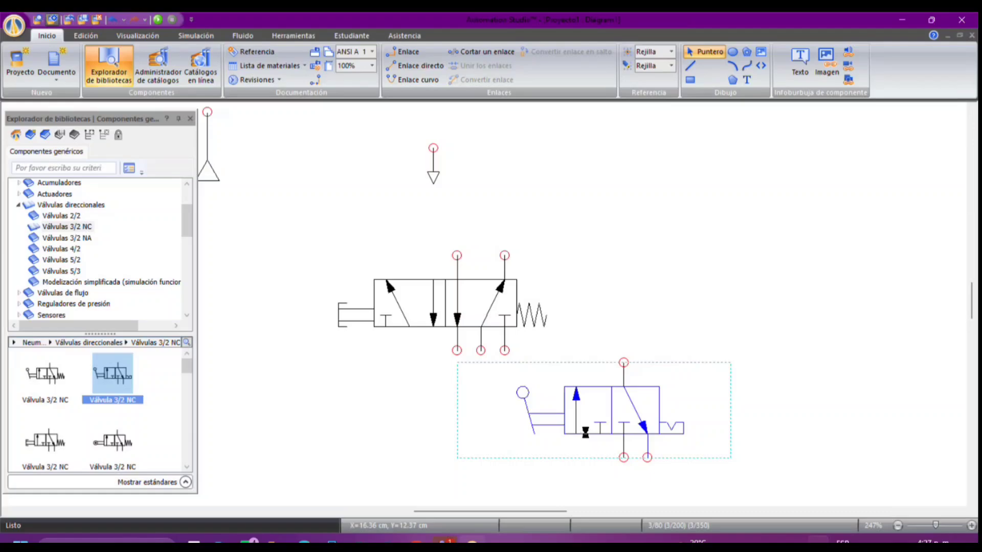
key("Delete")
left_click(428, 293)
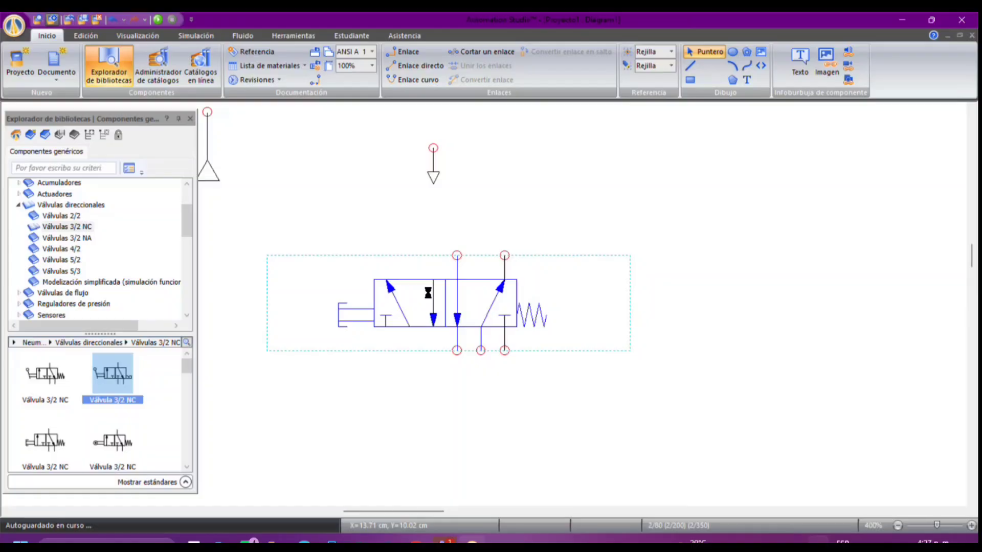
key("Delete")
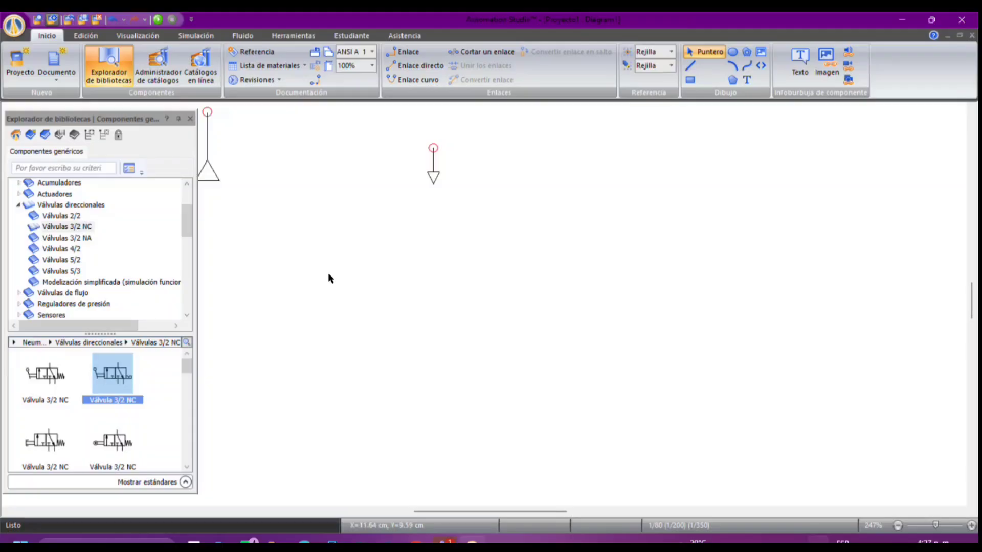
Review the Válvulas 5/2 and Válvulas 3/2 NA groups under Válvulas direccionales.
scroll(391, 299, "down", 5)
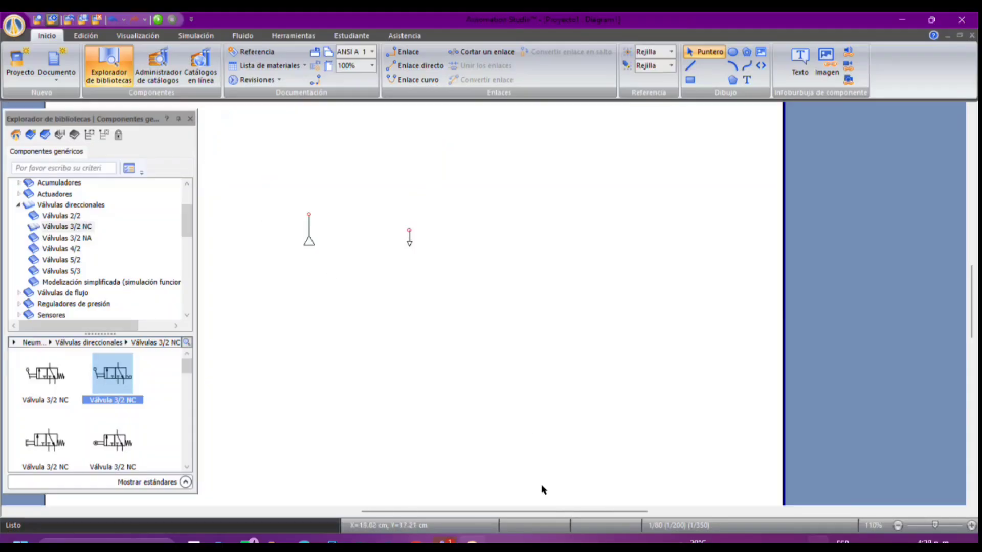
left_click_drag(545, 510, 503, 511)
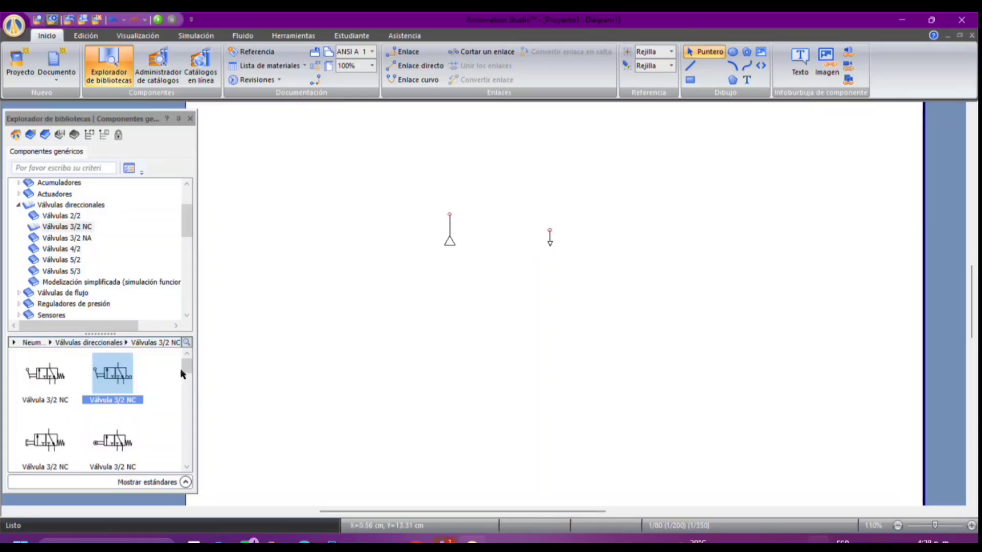
left_click(187, 224)
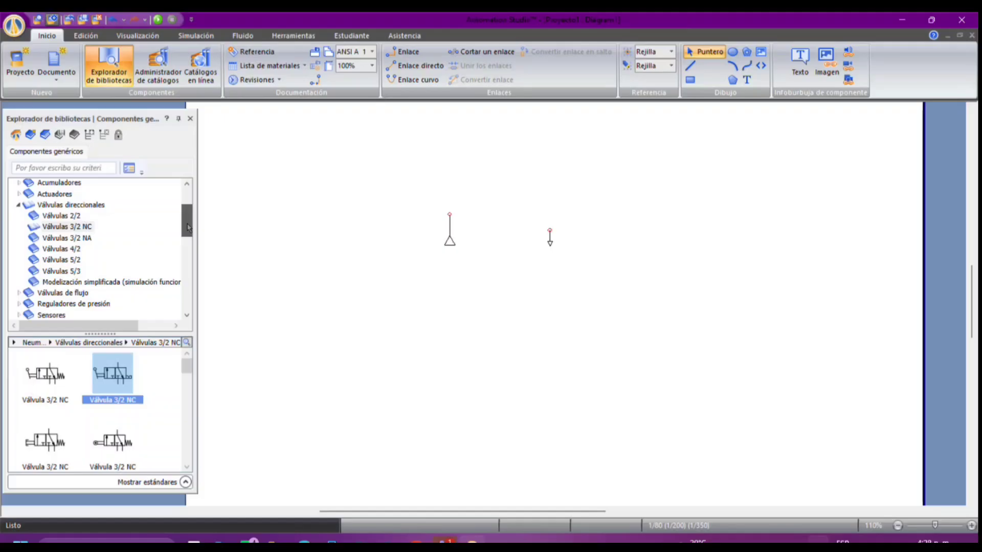
left_click_drag(188, 227, 188, 230)
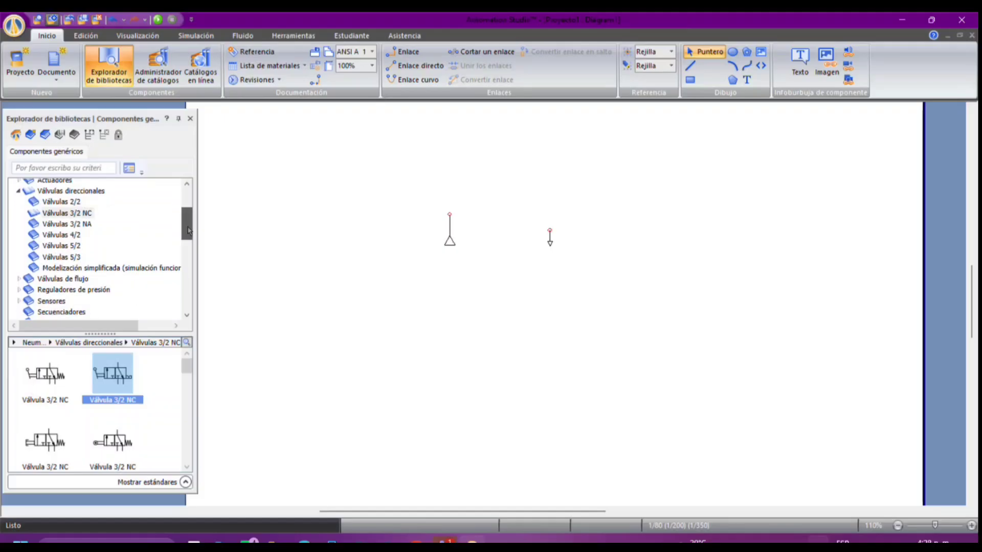
left_click(74, 247)
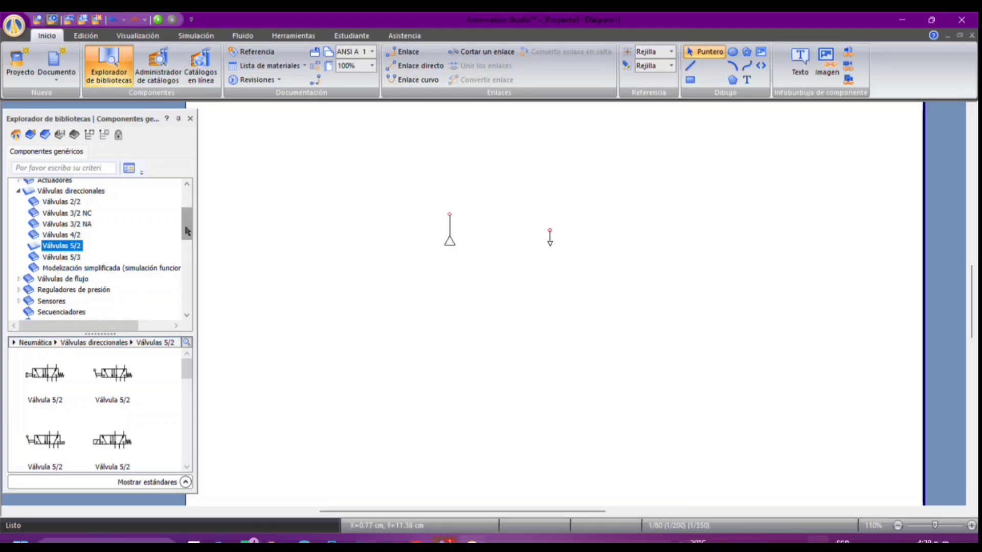
left_click(74, 224)
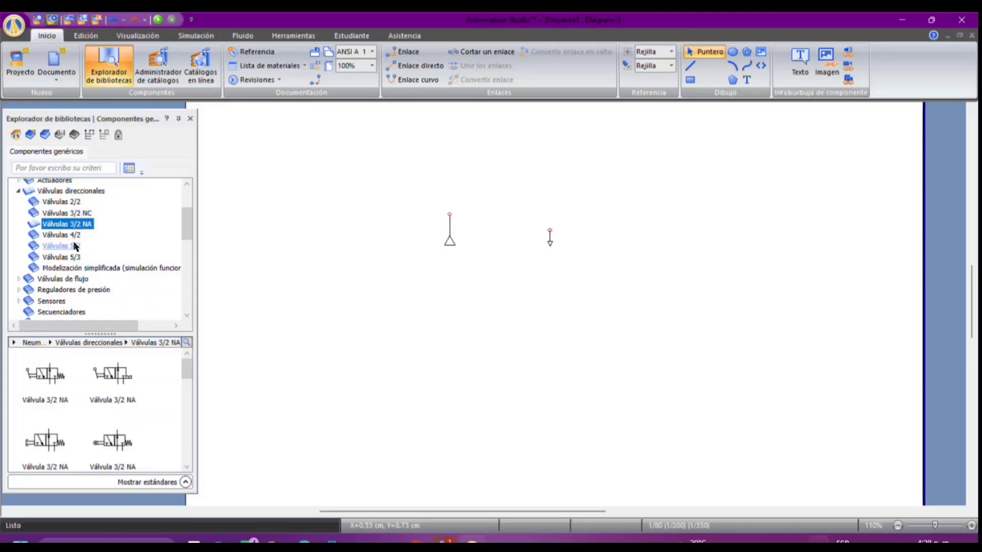
Place the push-button, spring-return Válvula 5/2 below the air supply symbol, examine its ports and positions up close, and delete it.
left_click(74, 245)
left_click_drag(48, 377, 395, 270)
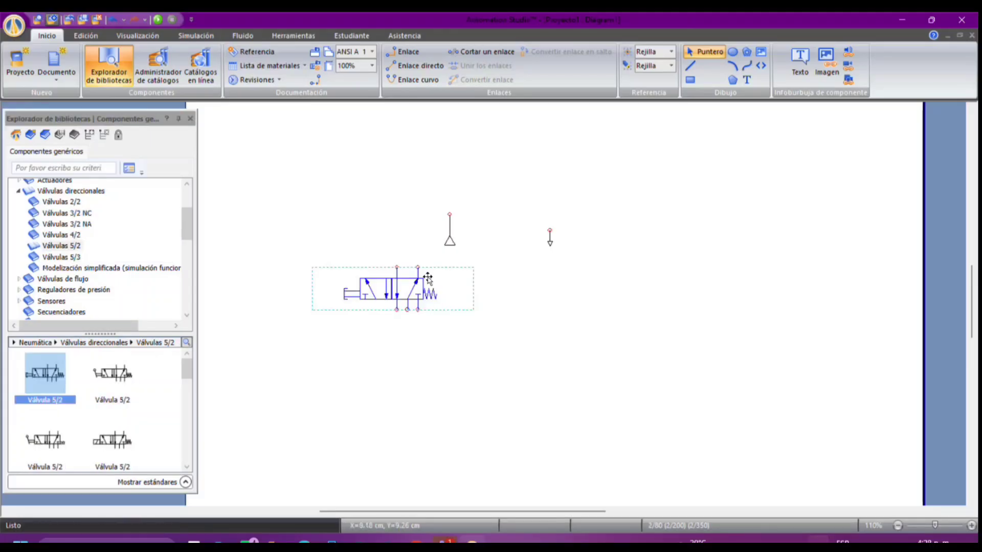
scroll(436, 320, "up", 5)
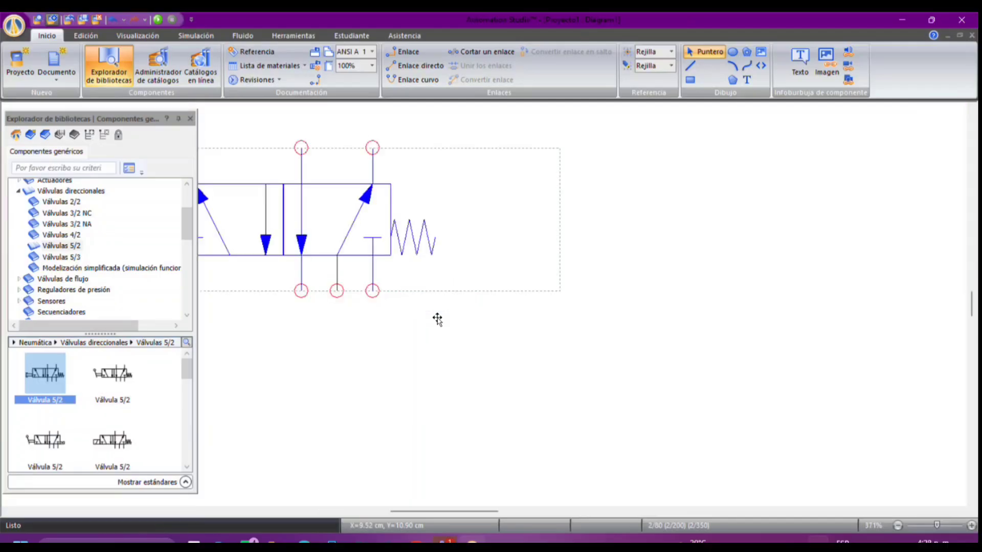
left_click_drag(477, 514, 469, 514)
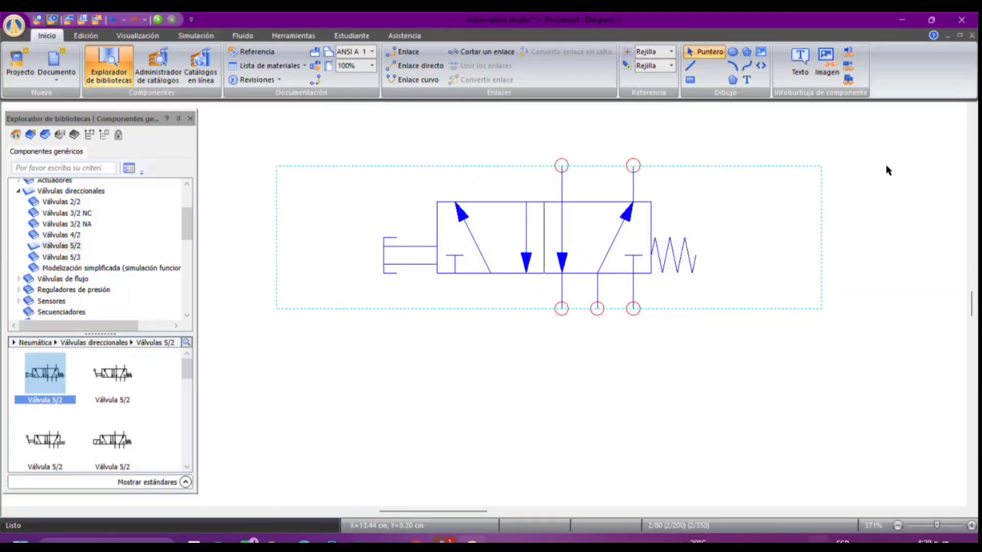
key("Delete")
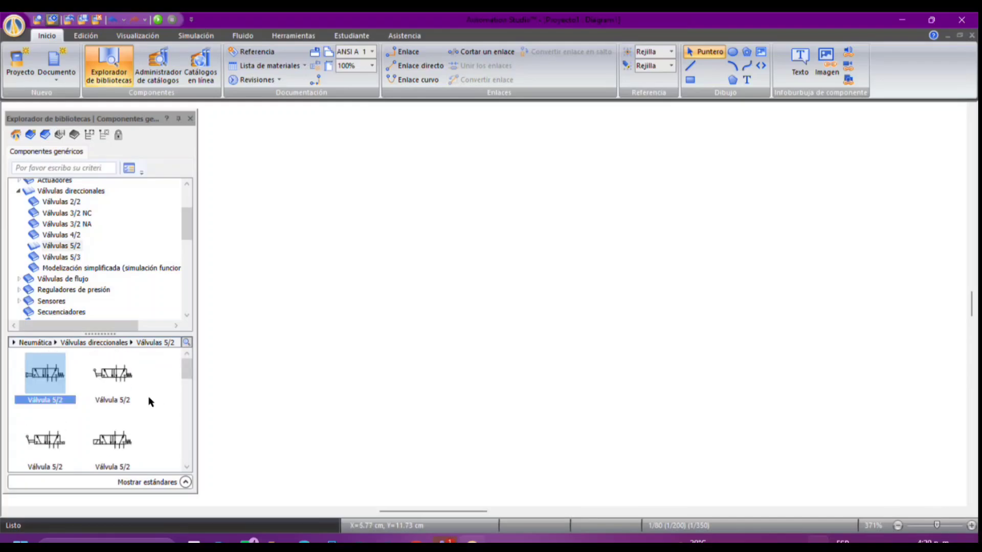
Place the air-piloted, spring-return Válvula 5/2 on the diagram, examine it, and delete it.
left_click_drag(186, 378, 191, 398)
left_click_drag(114, 421, 540, 210)
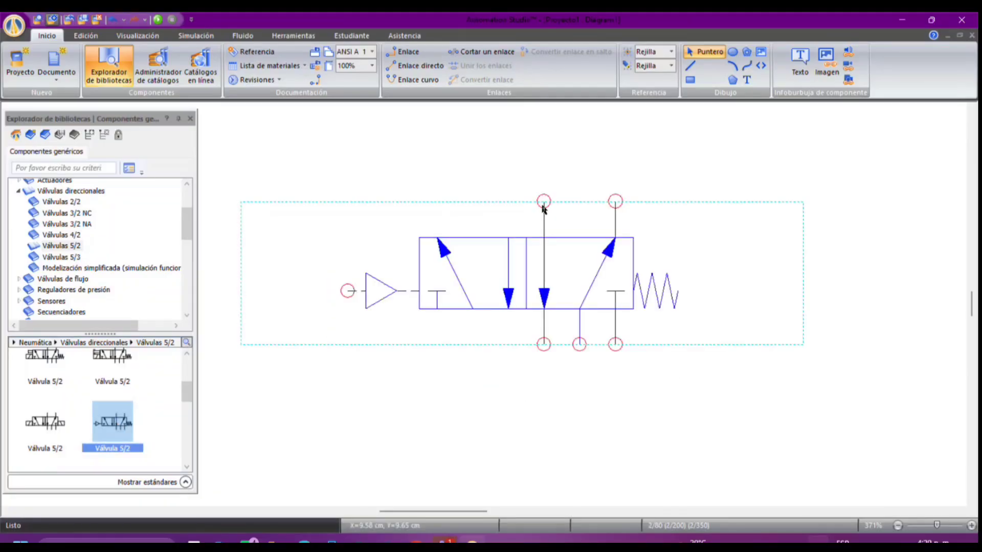
left_click(599, 404)
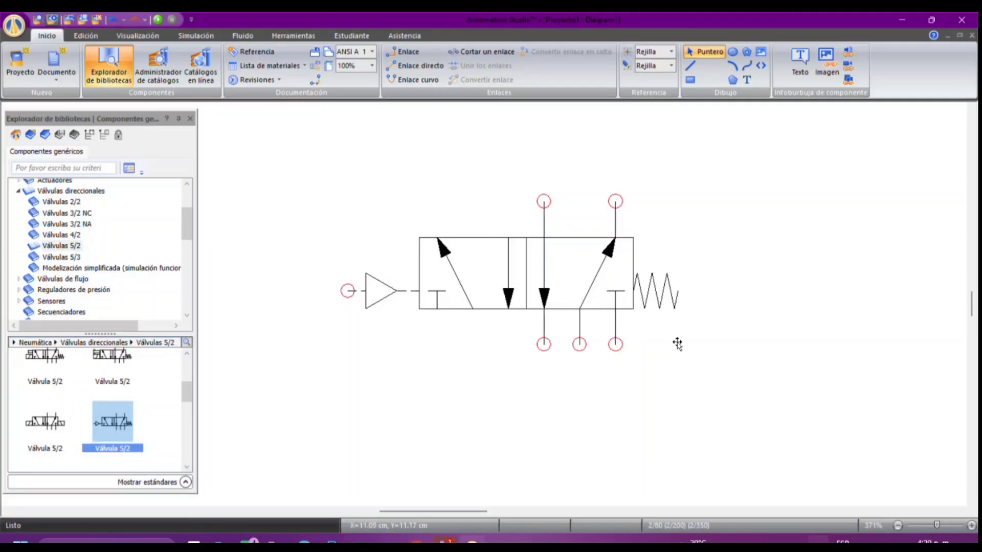
Place the Válvula 5/2 with air pilots on both sides, examine it, and delete it.
left_click_drag(187, 391, 189, 407)
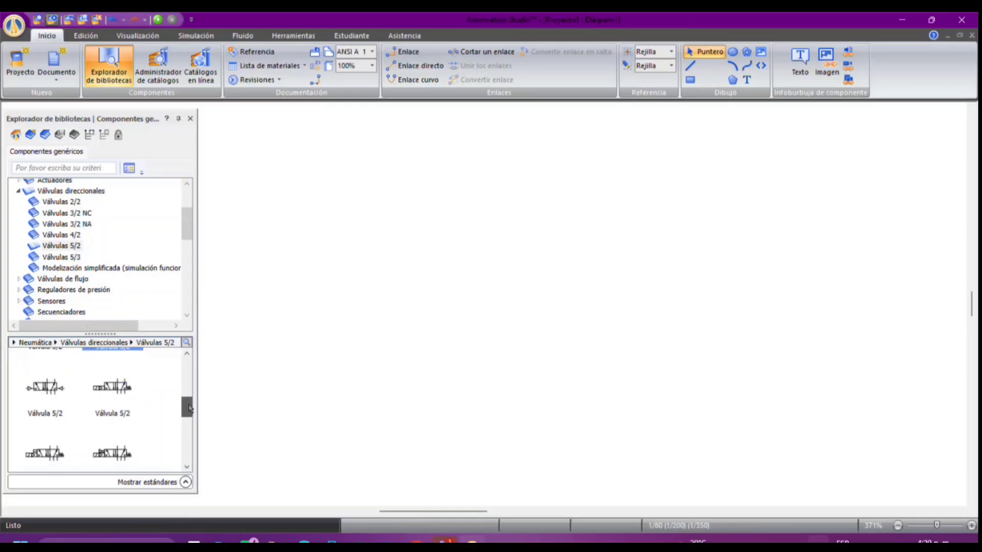
left_click_drag(41, 388, 508, 219)
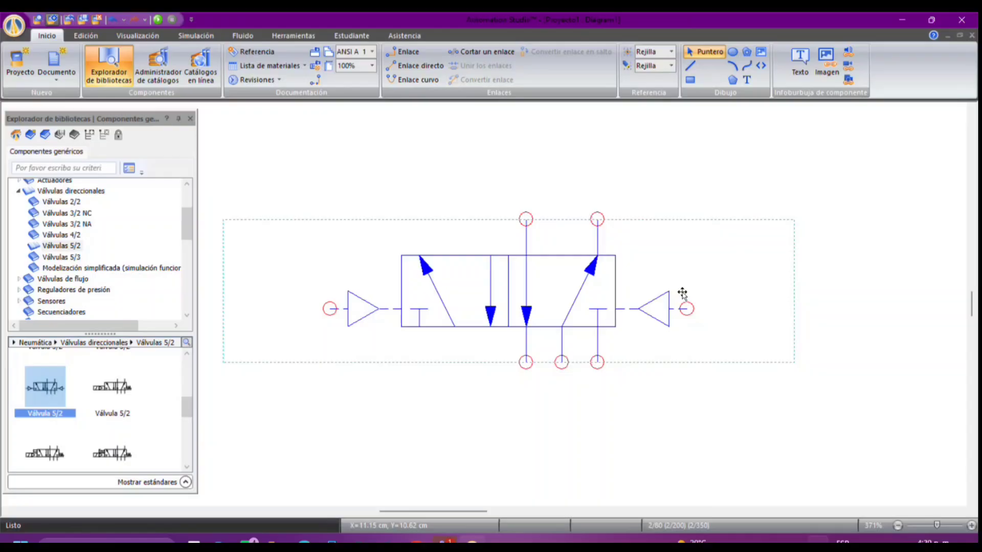
key("Delete")
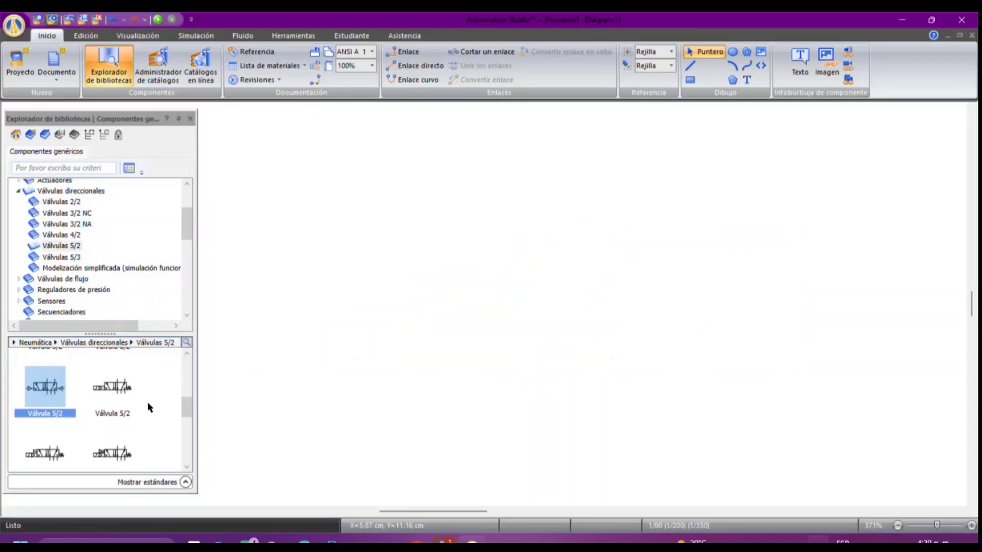
Place the solenoid-and-air-piloted, spring-return Válvula 5/2, compare it with a double-solenoid Válvula 5/2 placed below, and delete the double-solenoid valve.
left_click_drag(112, 402, 518, 153)
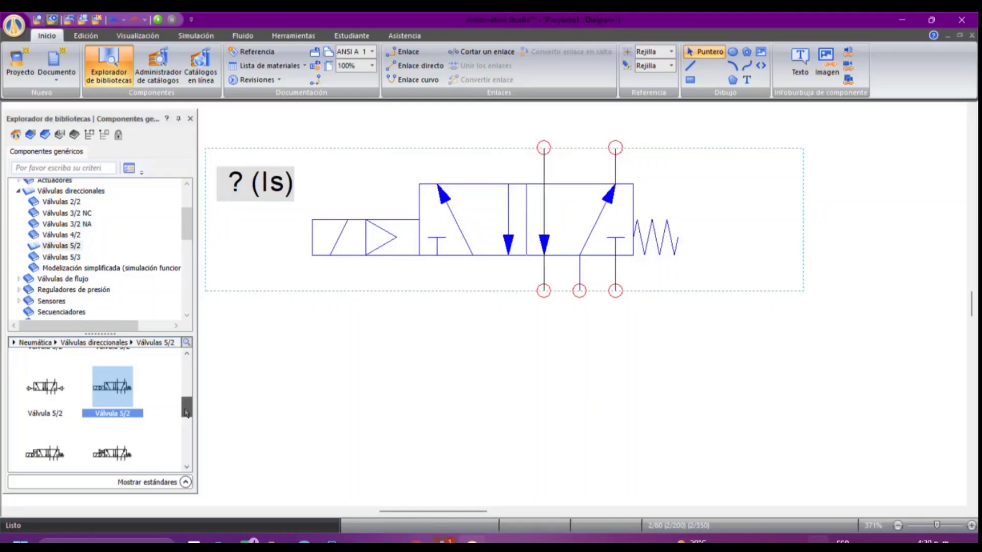
mouse_move(186, 412)
left_mouse_down()
mouse_move(192, 439)
mouse_move(192, 394)
left_mouse_up()
left_click_drag(37, 441, 553, 316)
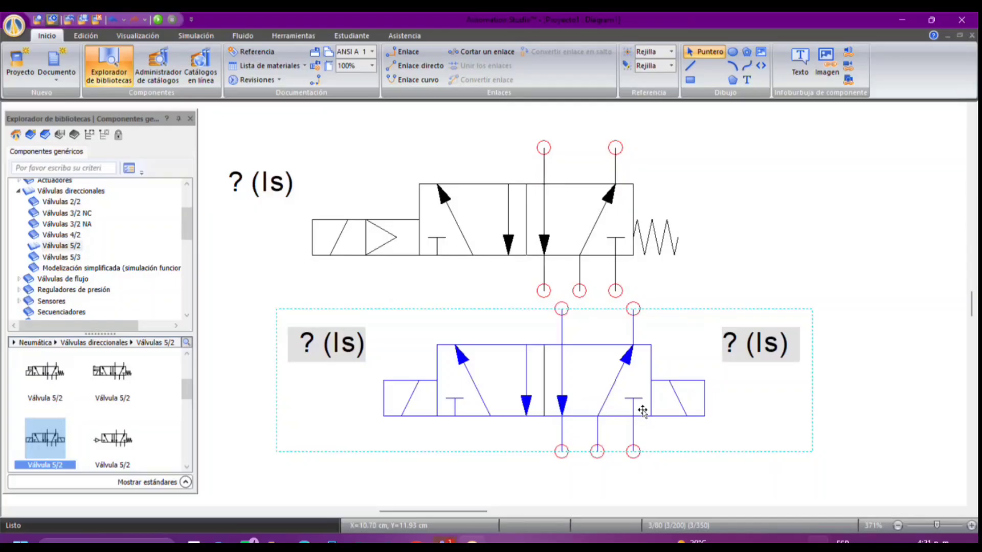
key("Delete")
left_click(564, 180)
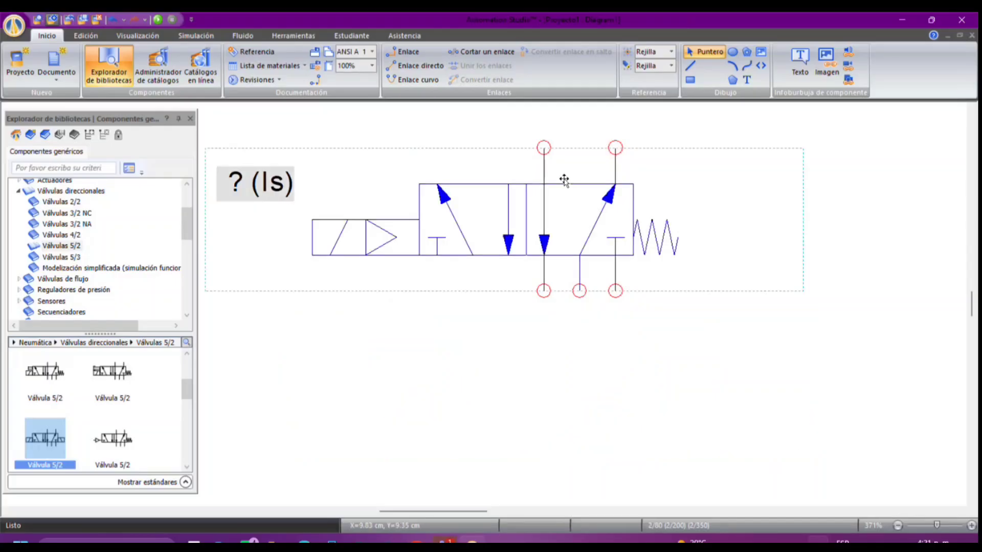
Delete the solenoid-and-air-piloted Válvula 5/2 and place the lever-operated, spring-return Válvula 5/2 on the diagram.
key("Delete")
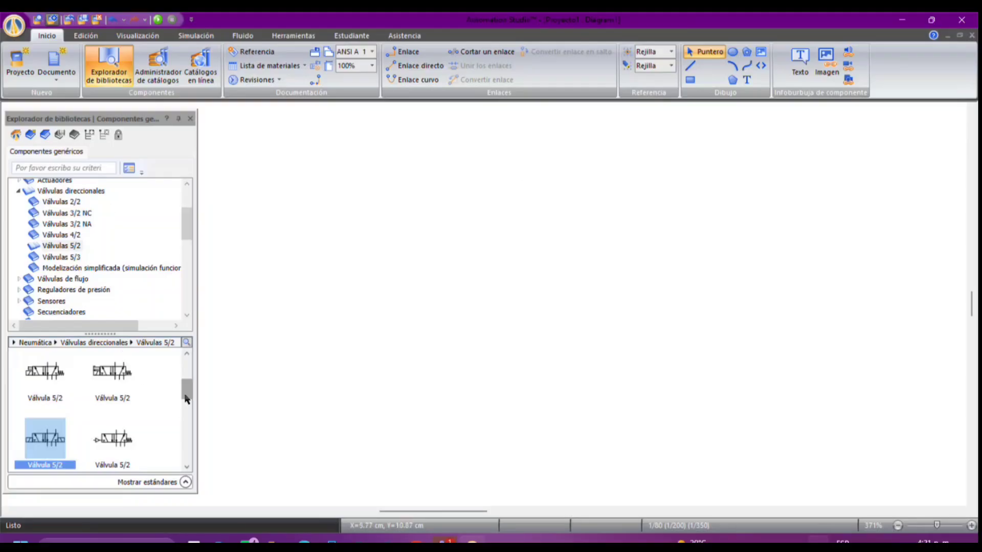
left_click_drag(186, 399, 180, 371)
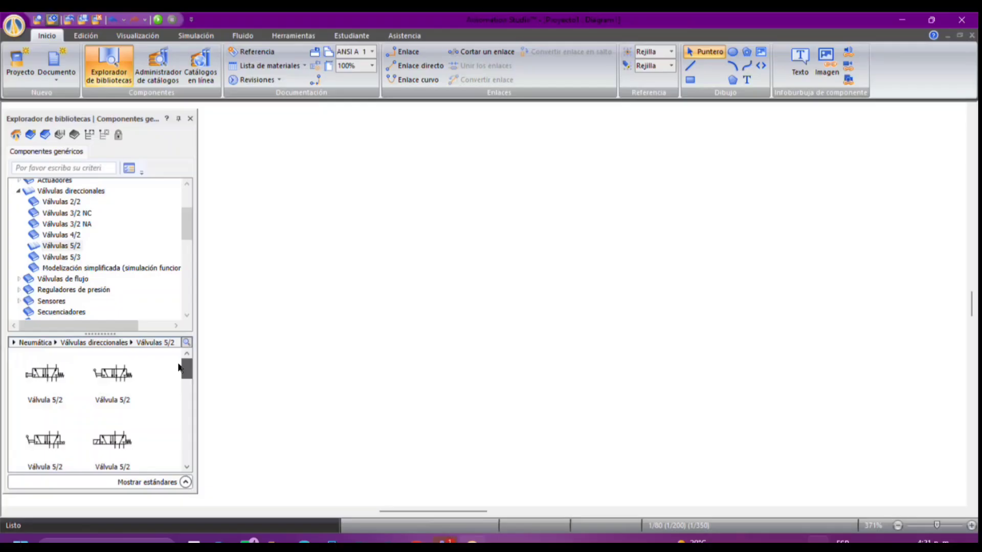
left_click_drag(106, 385, 505, 228)
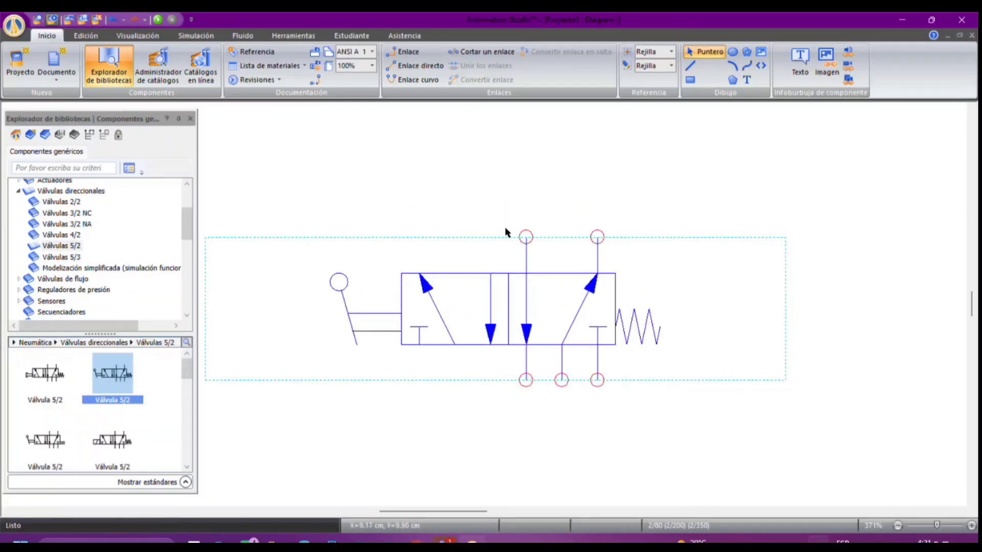
left_click(448, 163)
Open the lever valve's component properties and review its variable assignment and technical specifications.
double_click(367, 328)
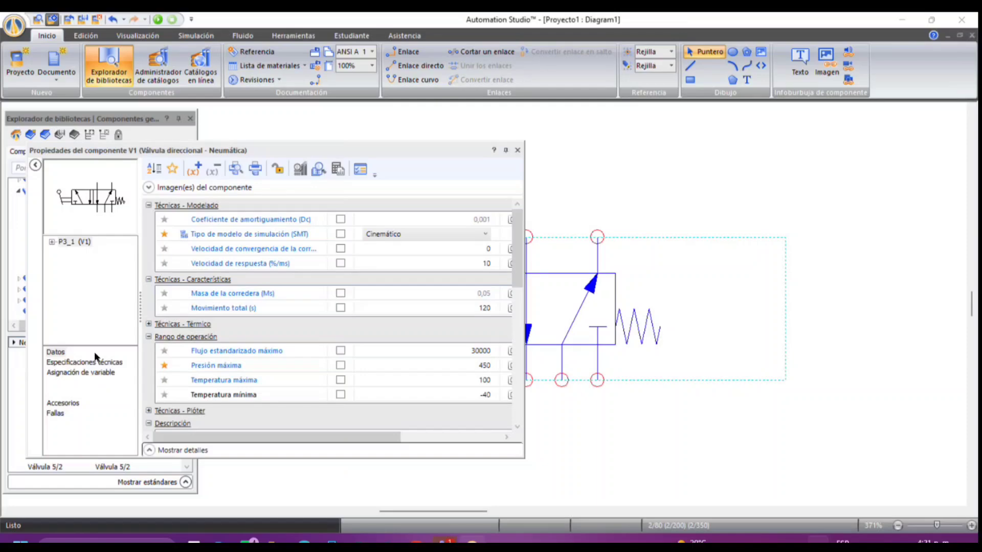
left_click(92, 381)
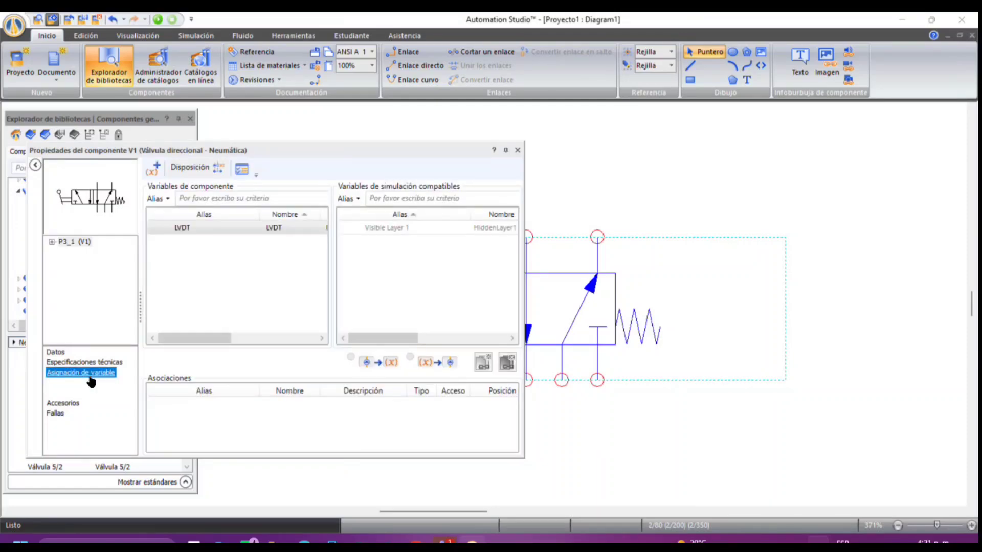
left_click(75, 364)
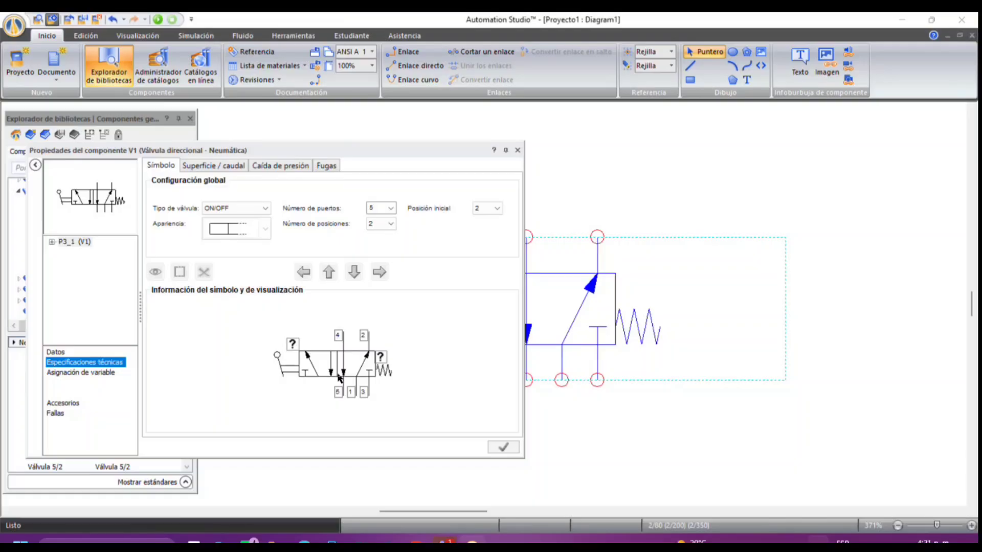
Browse the standard spool options for the valve's lever-side position, and close the selection without choosing one.
left_click(321, 366)
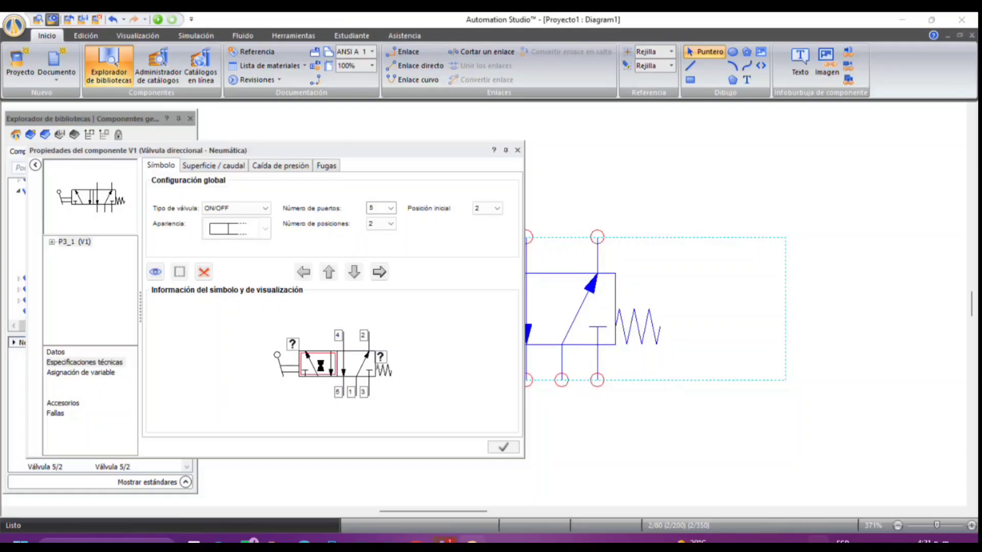
double_click(321, 365)
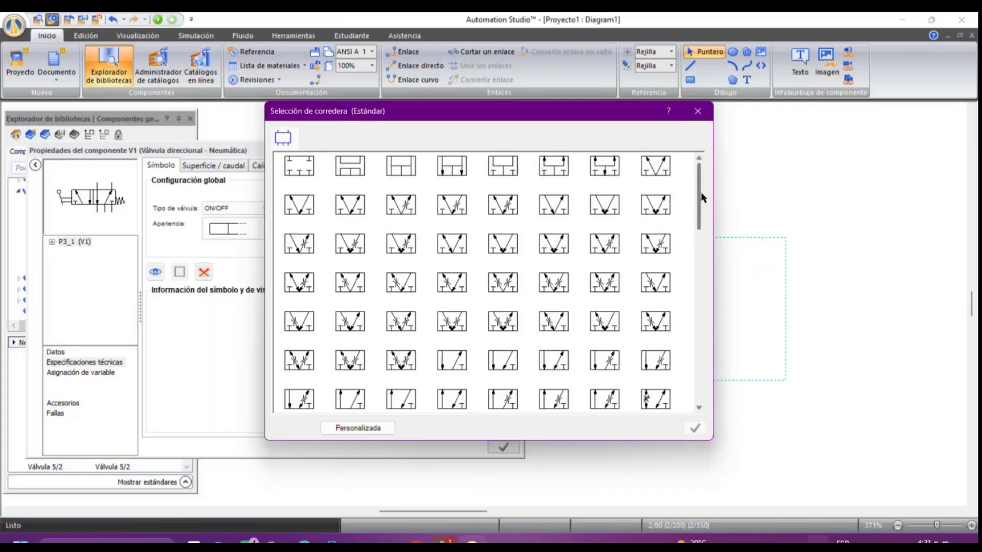
scroll(701, 220, "down", 2)
left_click_drag(701, 222, 683, 368)
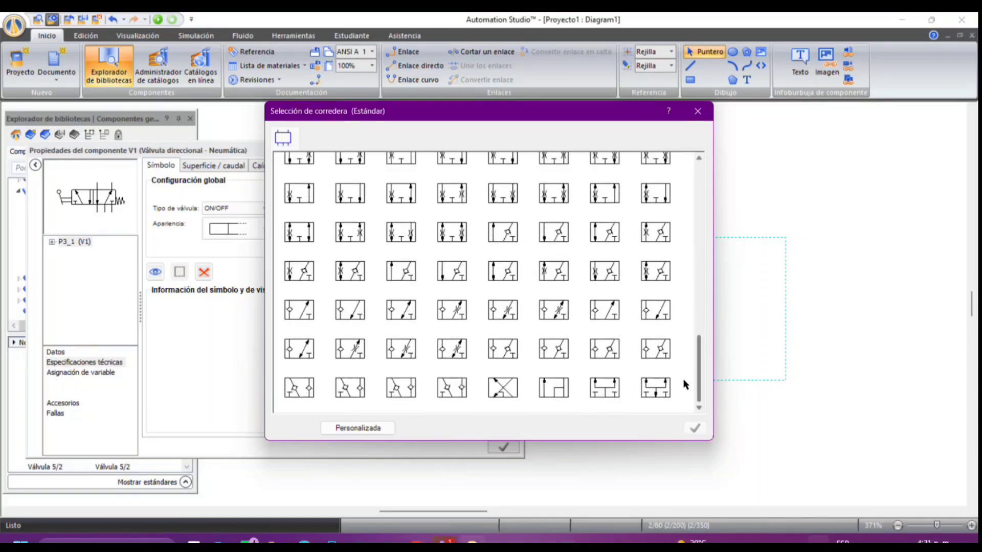
left_click(697, 113)
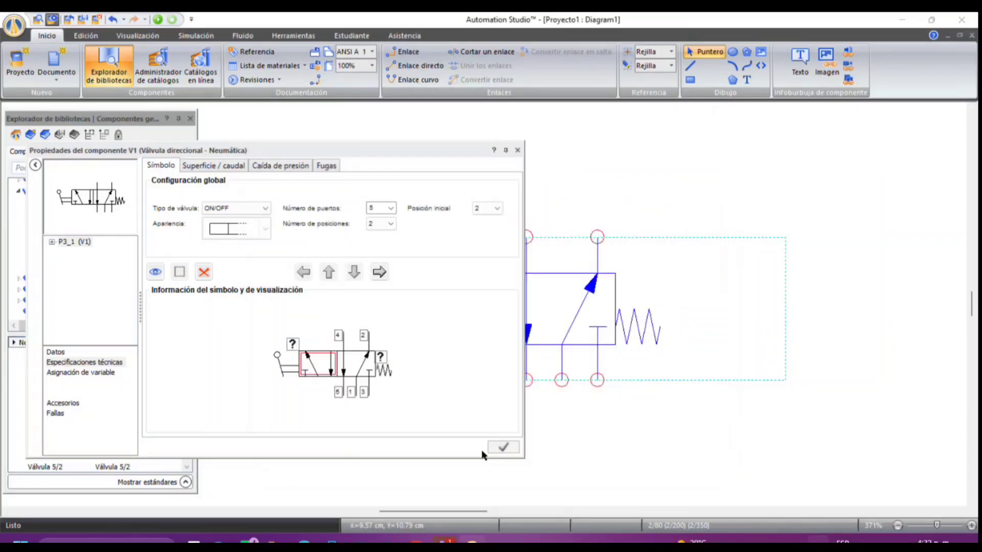
Replace the valve's lever with Rodillo unidireccional 1 and its spring with the triangular Piloto neumático externo con drenaje, and apply the changes.
double_click(279, 368)
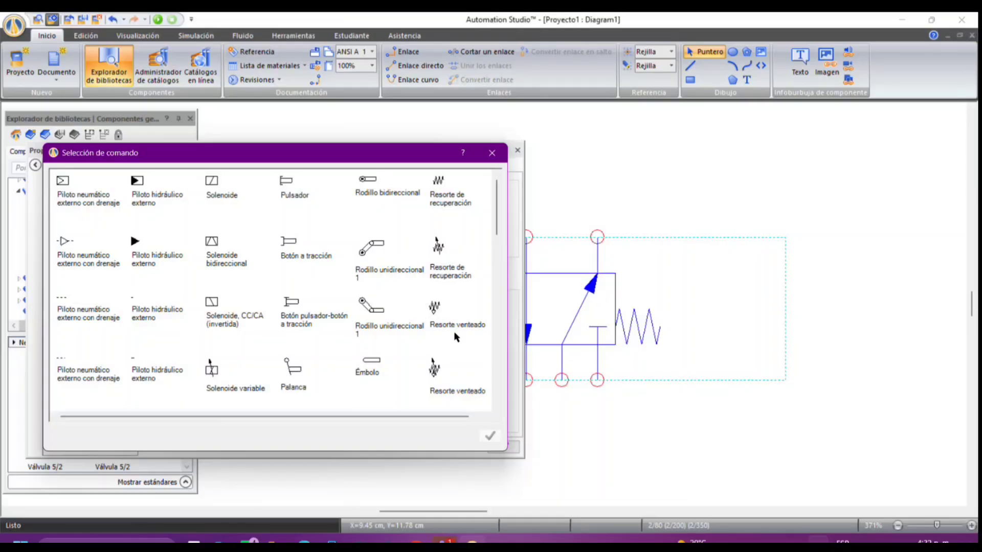
double_click(371, 307)
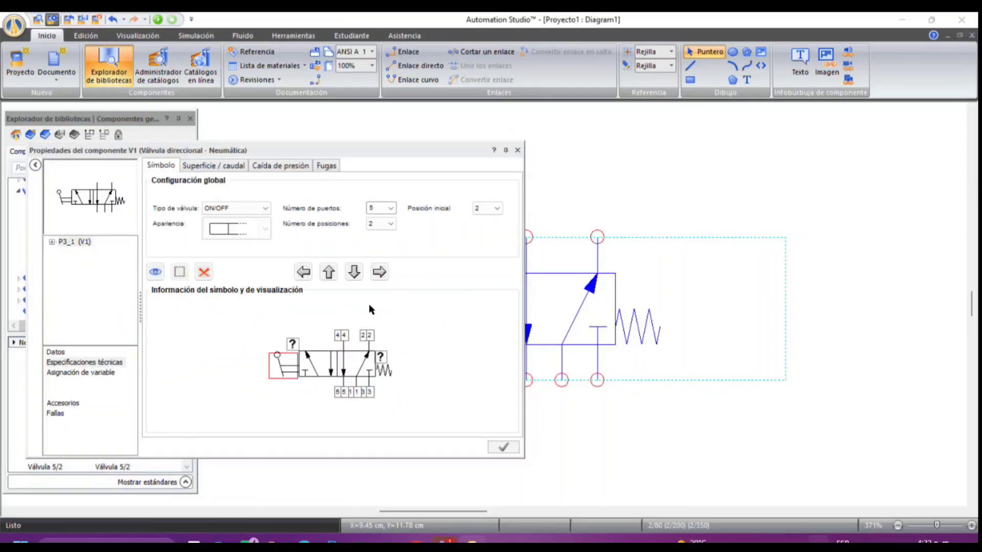
double_click(389, 371)
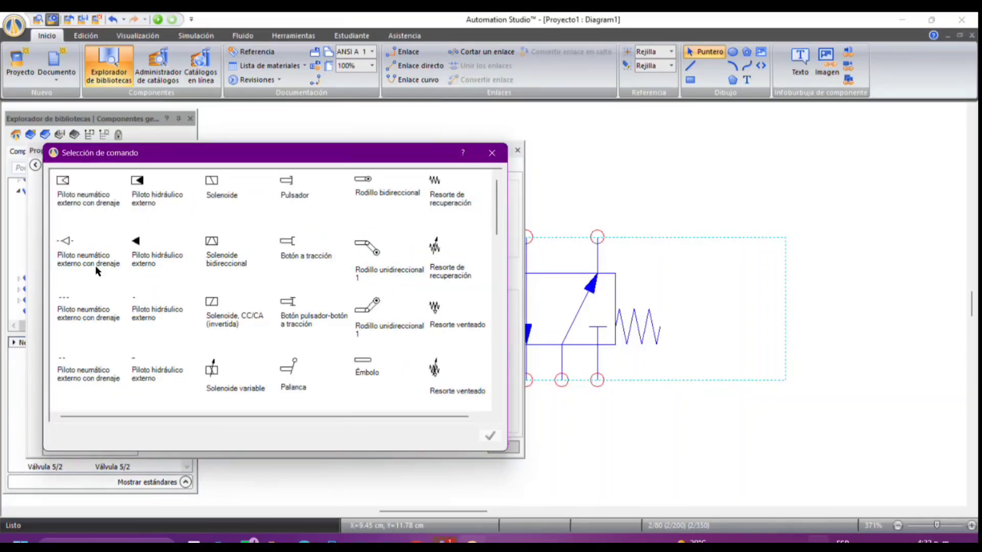
double_click(74, 244)
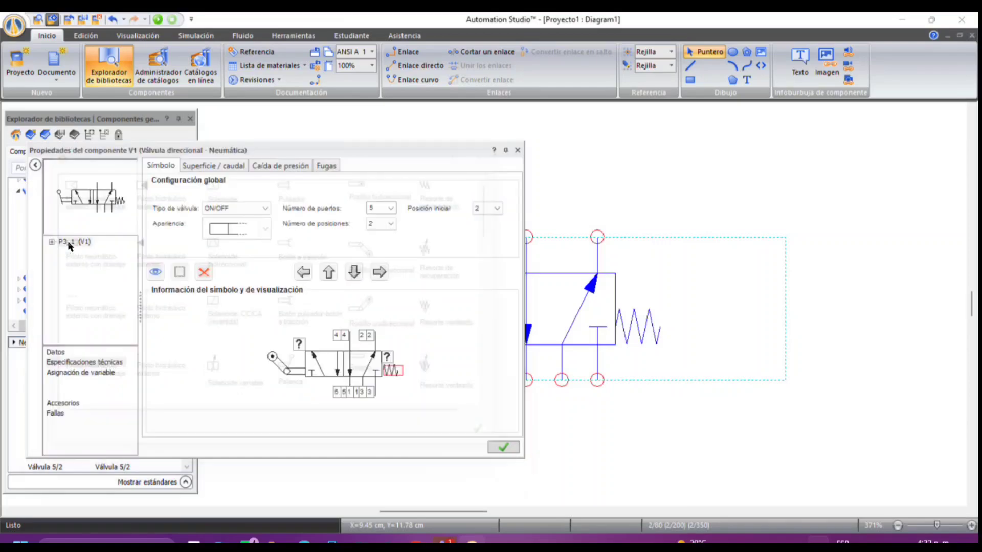
left_click(503, 448)
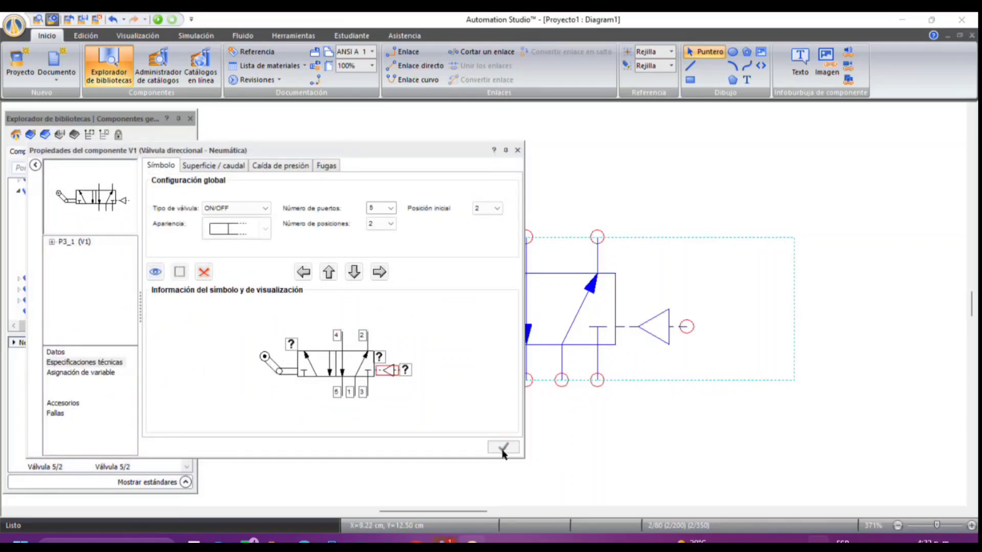
left_click(517, 150)
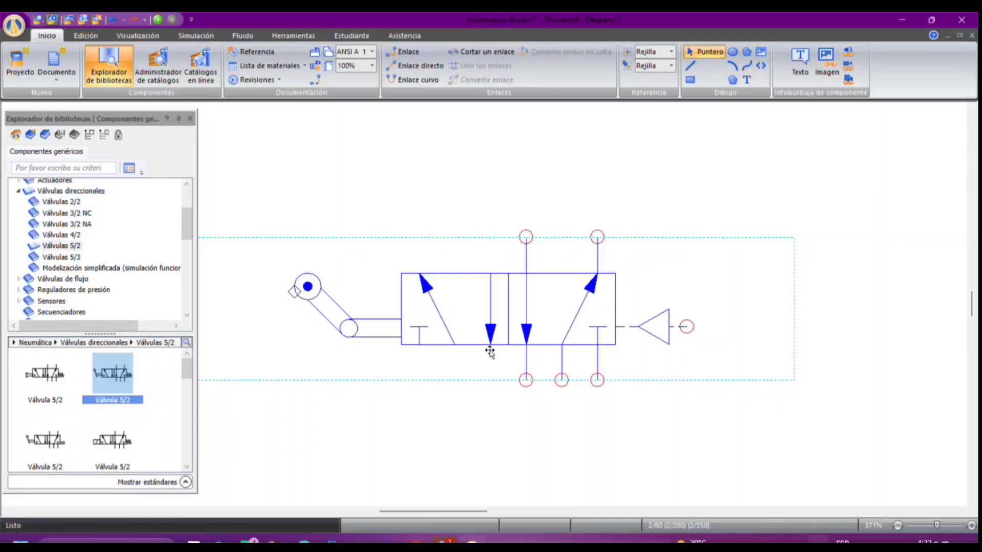
Delete the customised Válvula 5/2 and look through the Válvulas 5/2, 2/2, 3/2 NC and 3/2 NA library categories.
key("Delete")
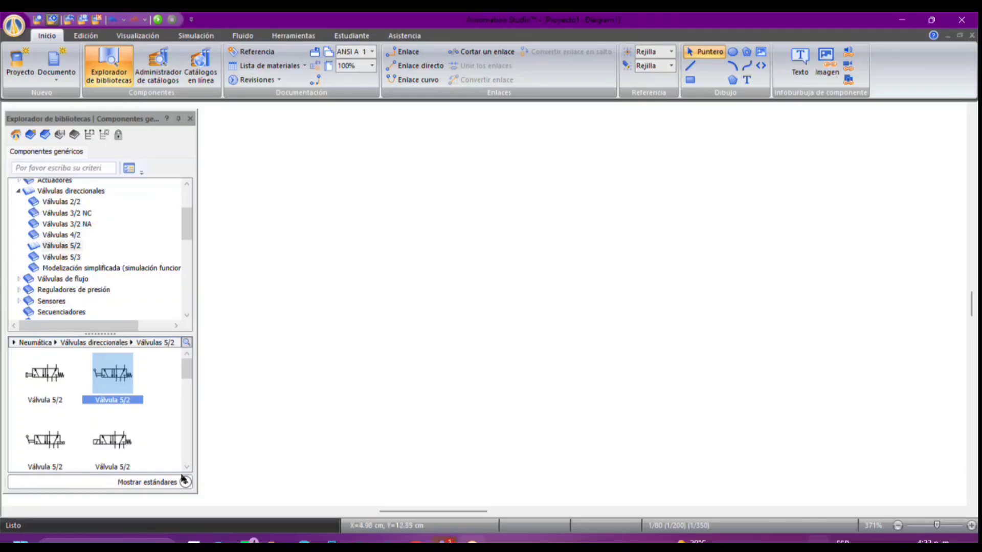
left_click_drag(187, 370, 193, 390)
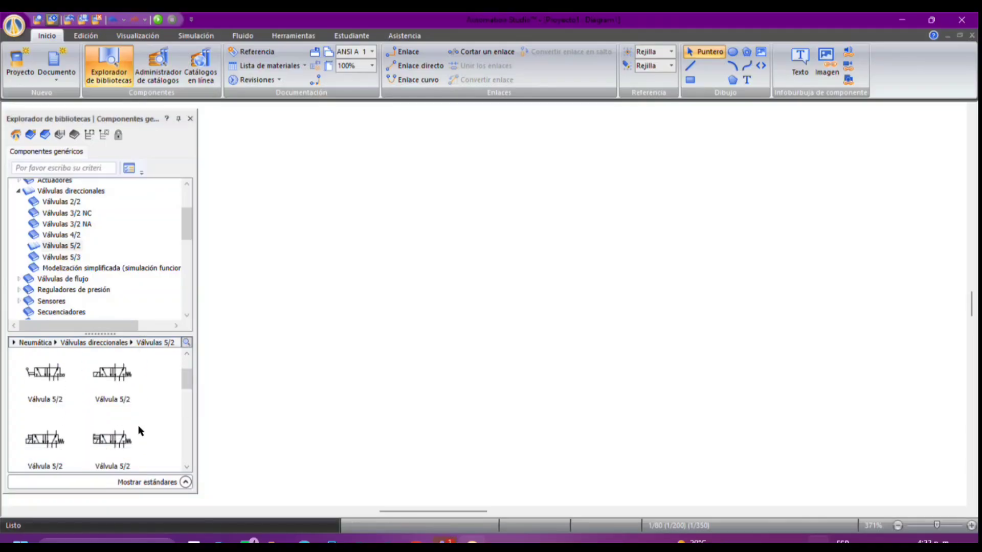
left_click(46, 378)
mouse_move(46, 378)
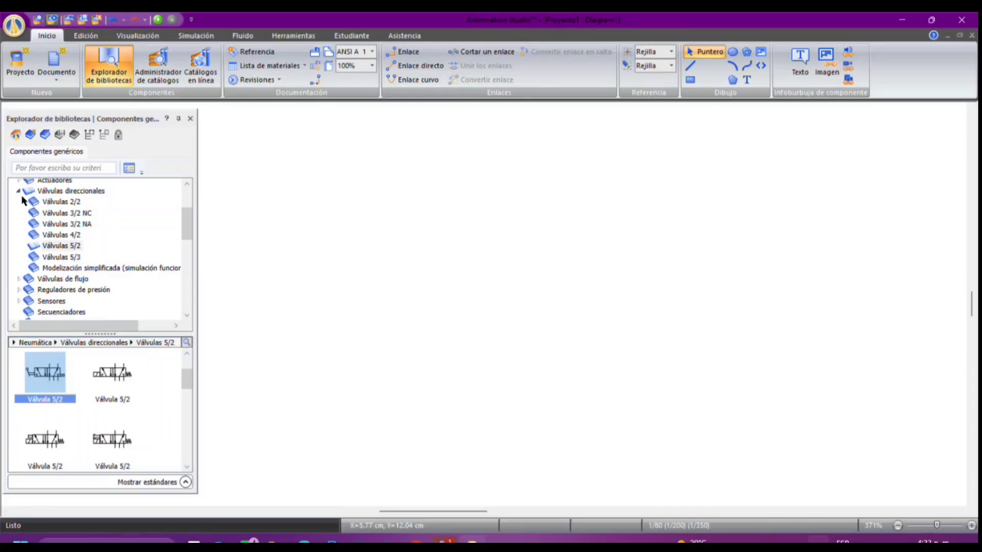
left_click(63, 202)
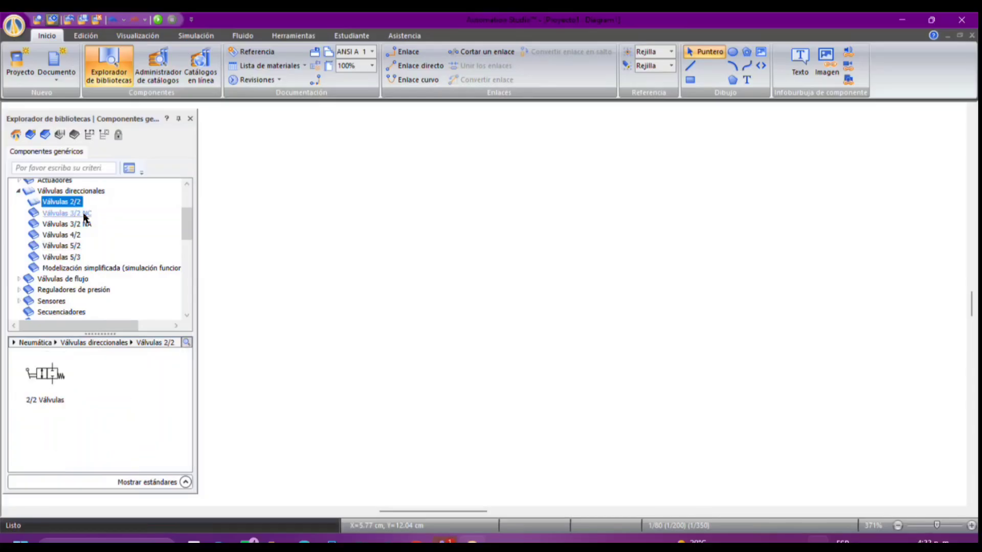
left_click(85, 215)
left_click(85, 225)
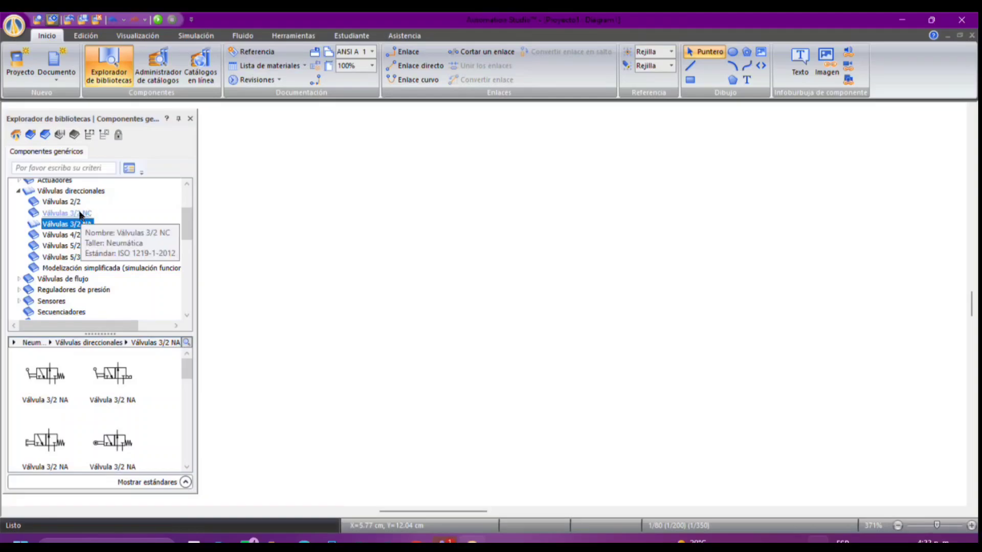
Place a lever-operated, spring-return Válvula 3/2 NC on the diagram and the matching Válvula 3/2 NA below it.
left_click(81, 214)
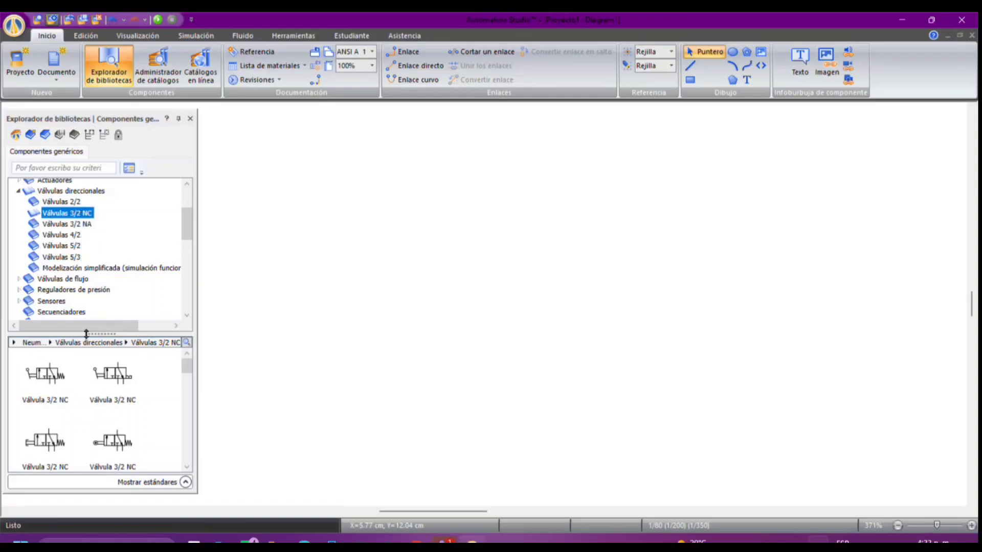
left_click_drag(46, 387, 483, 139)
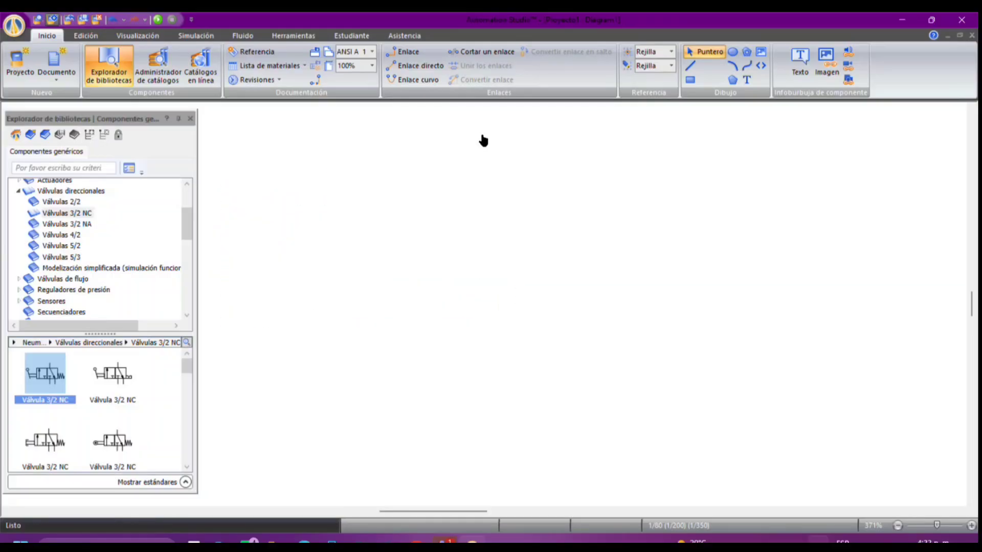
left_click(85, 226)
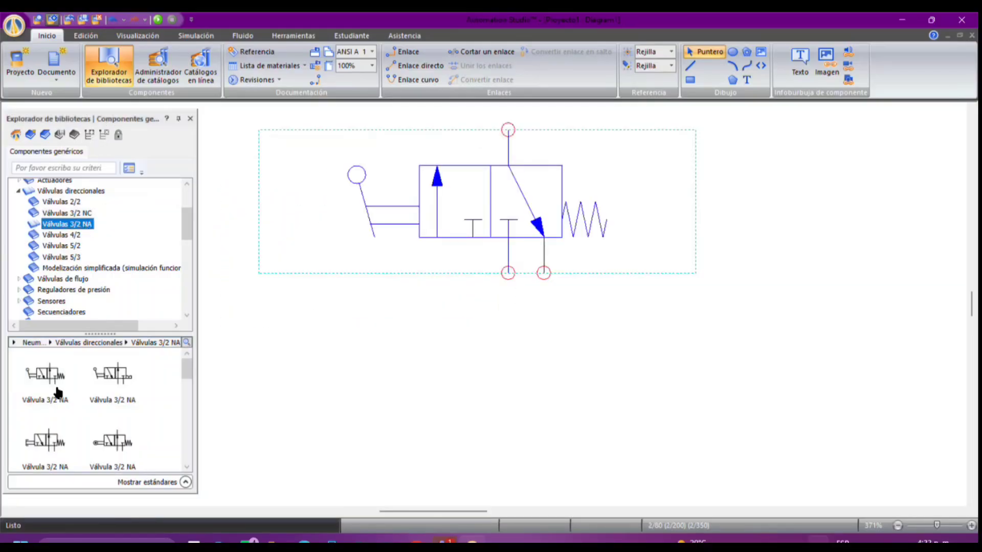
left_click_drag(53, 389, 523, 311)
scroll(526, 315, "down", 1)
scroll(526, 315, "up", 1)
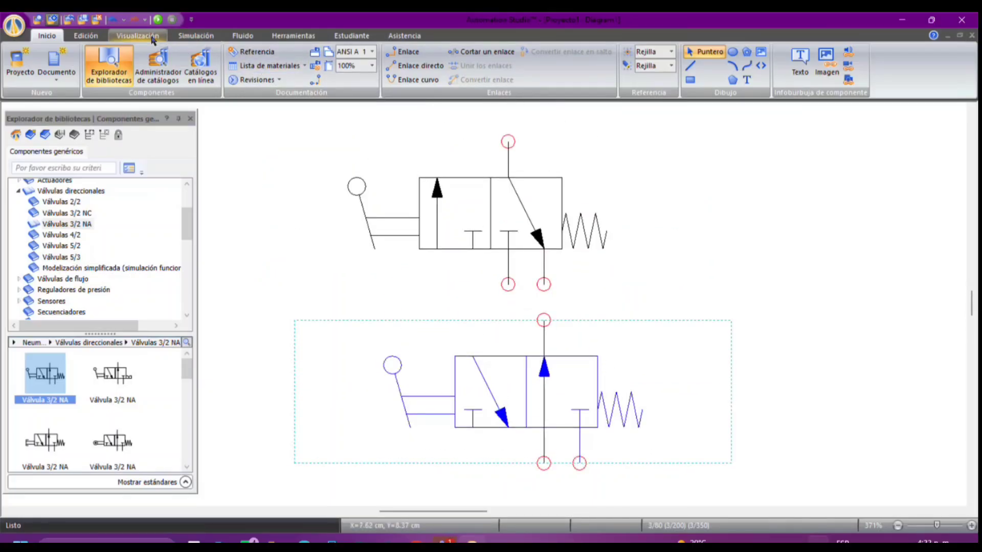
Show the connection port names and move the Válvula 3/2 NC up and left, clear of the NA valve, to compare their ports.
left_click(137, 36)
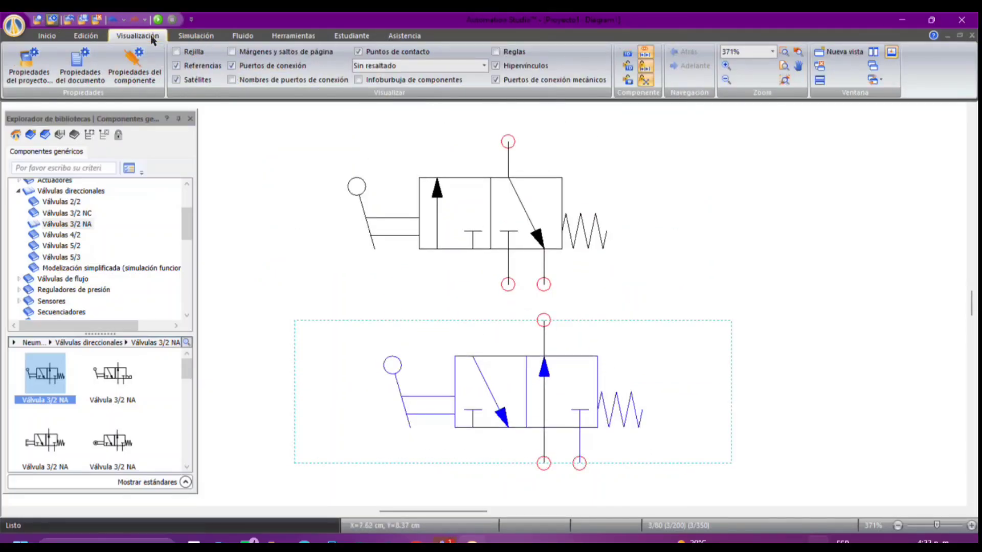
left_click(237, 82)
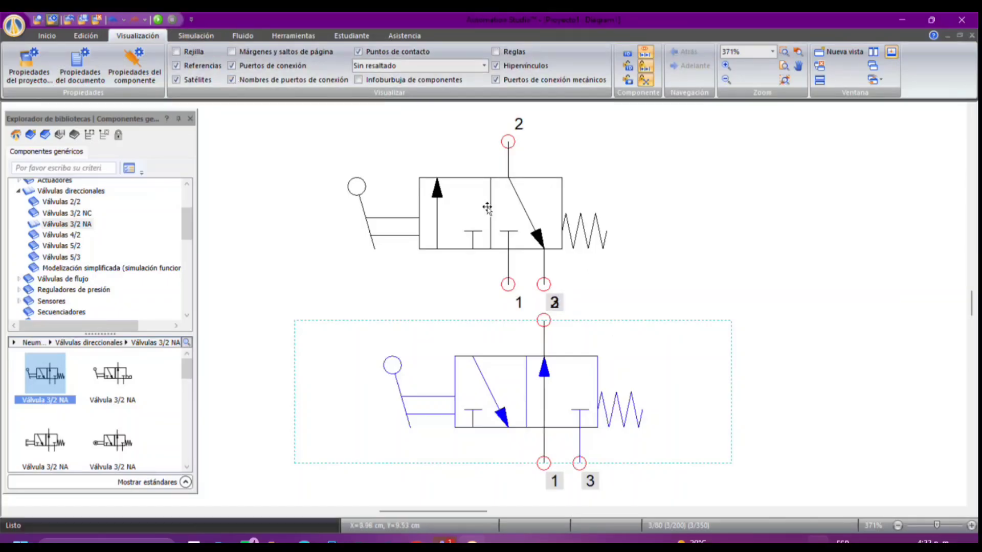
left_click_drag(486, 208, 398, 189)
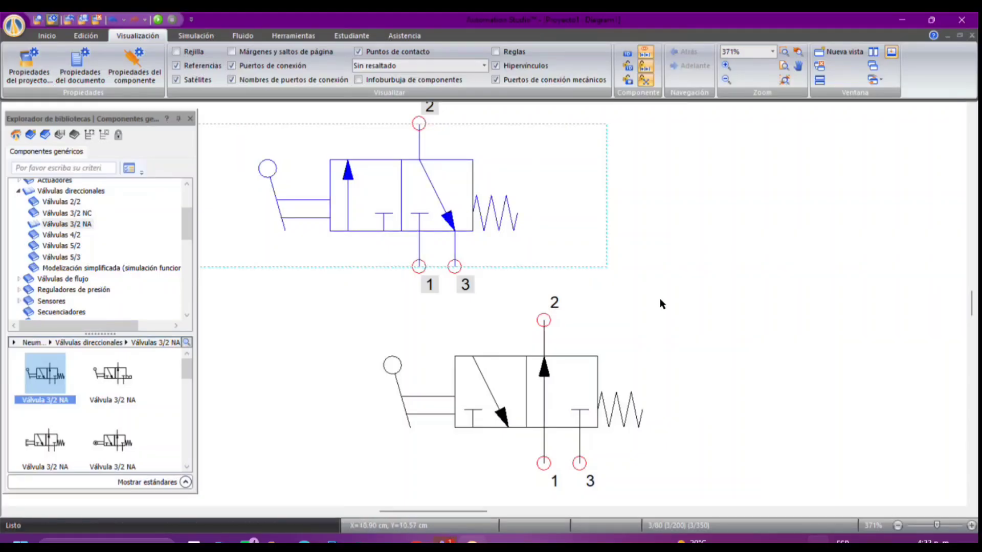
scroll(659, 304, "down", 2)
scroll(660, 304, "up", 3)
scroll(659, 304, "down", 2)
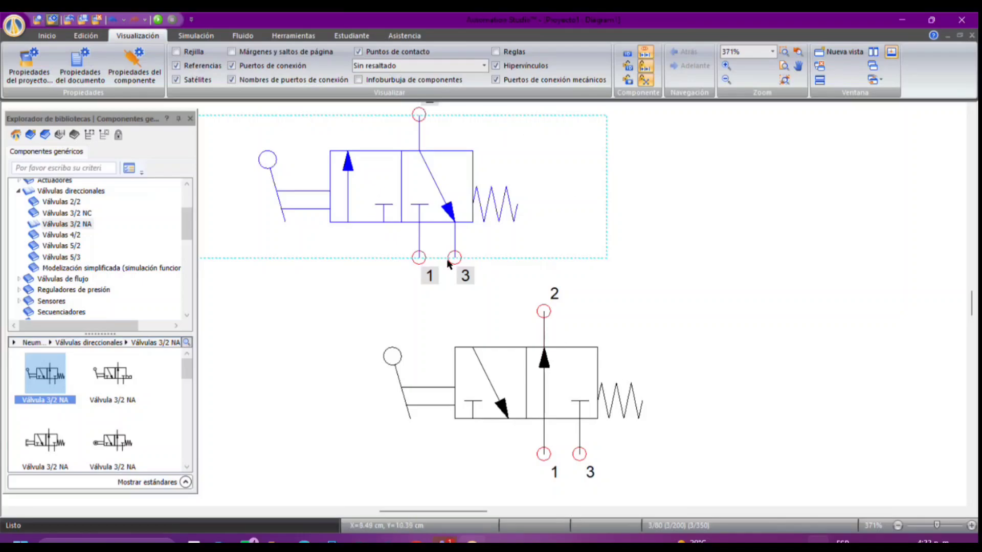
Delete the Válvula 3/2 NA and the Válvula 3/2 NC from the diagram.
left_click(387, 339)
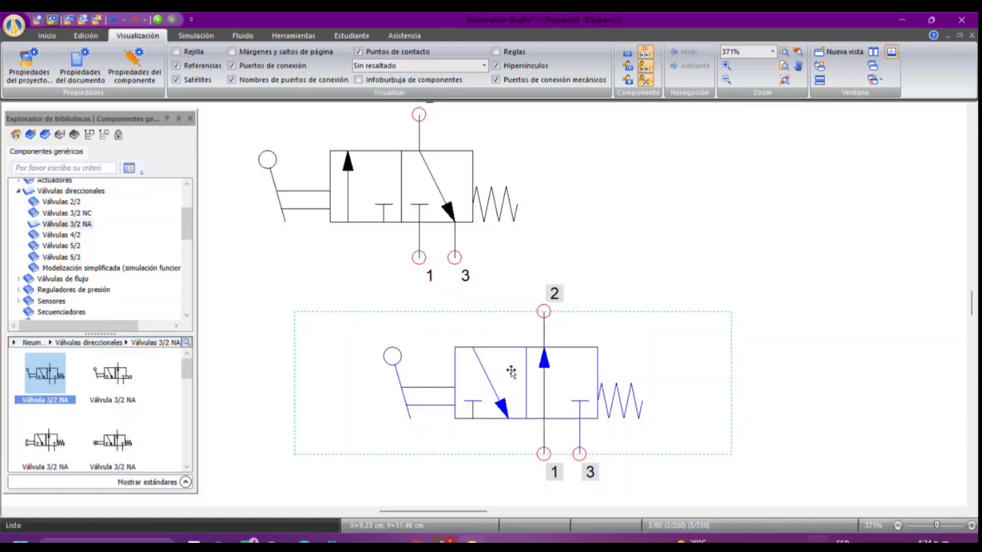
key("Delete")
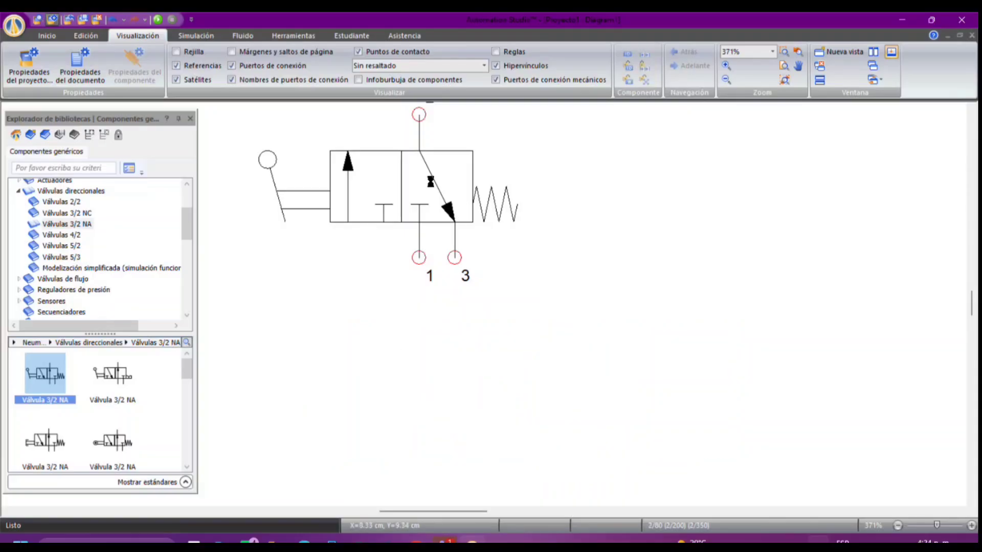
key("Delete")
scroll(431, 183, "down", 5)
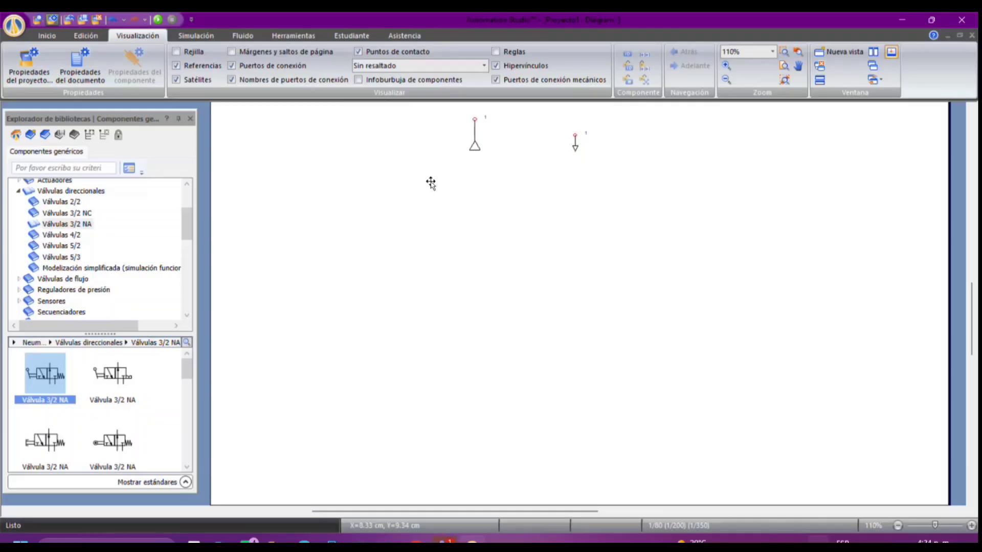
scroll(431, 183, "up", 2)
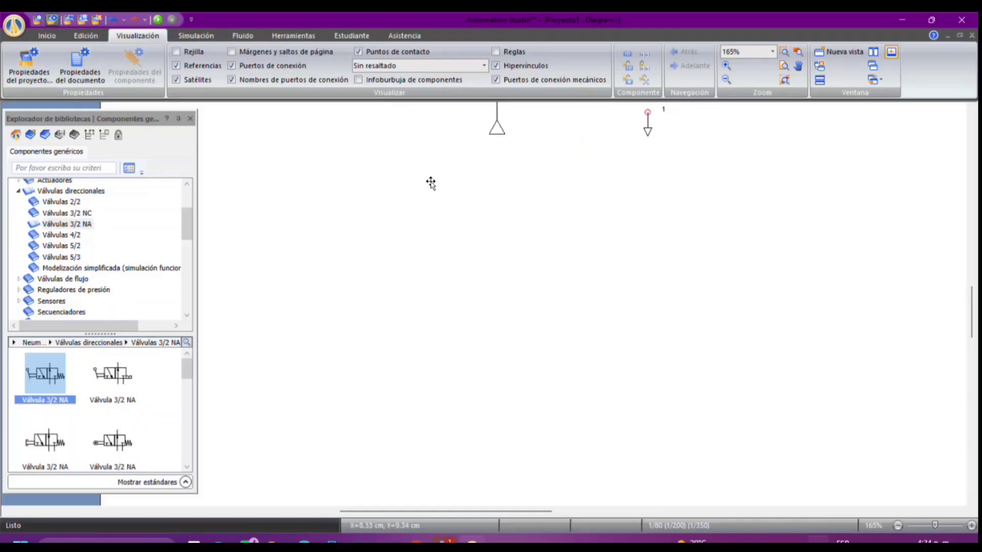
Hide the connection port names on the diagram.
left_click(233, 80)
scroll(353, 220, "down", 2)
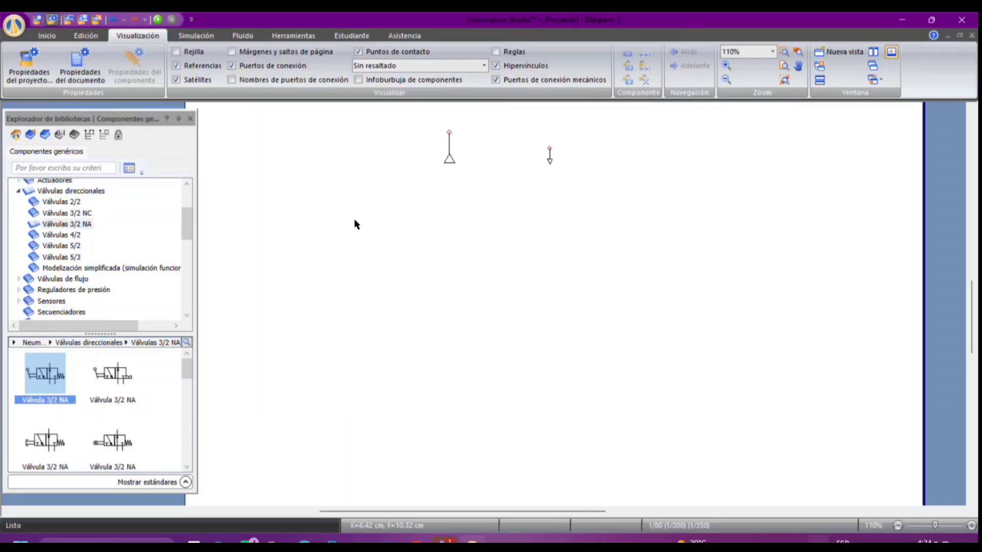
scroll(354, 224, "down", 1)
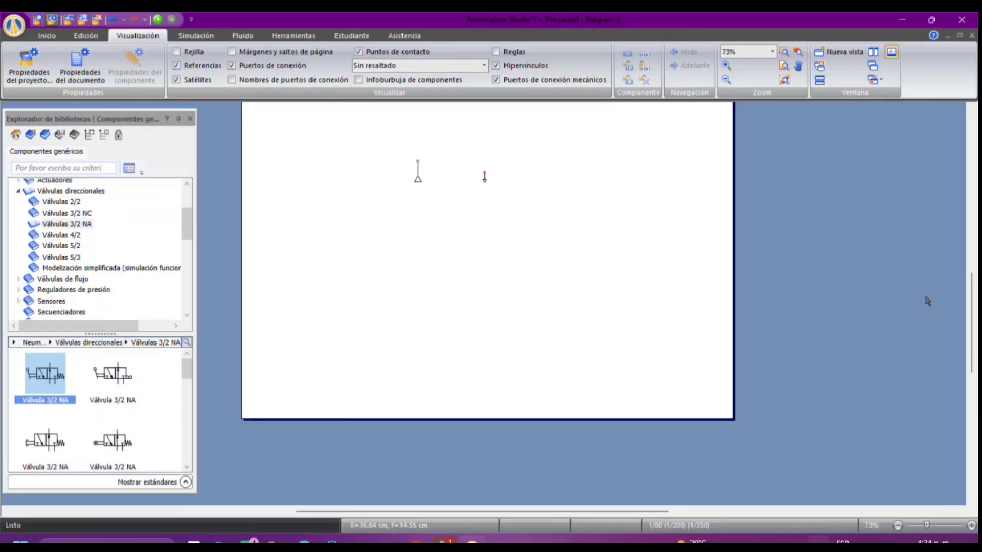
Place a pneumatically piloted, spring-return Válvula 5/2 on the diagram and attach the existing pneumatic supply to its pressure port.
scroll(973, 304, "up", 2)
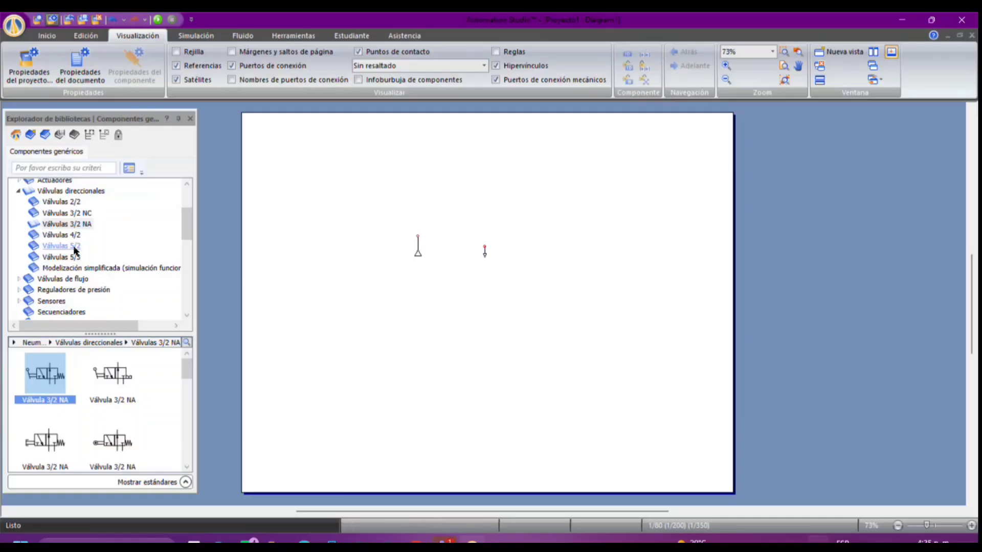
left_click(76, 248)
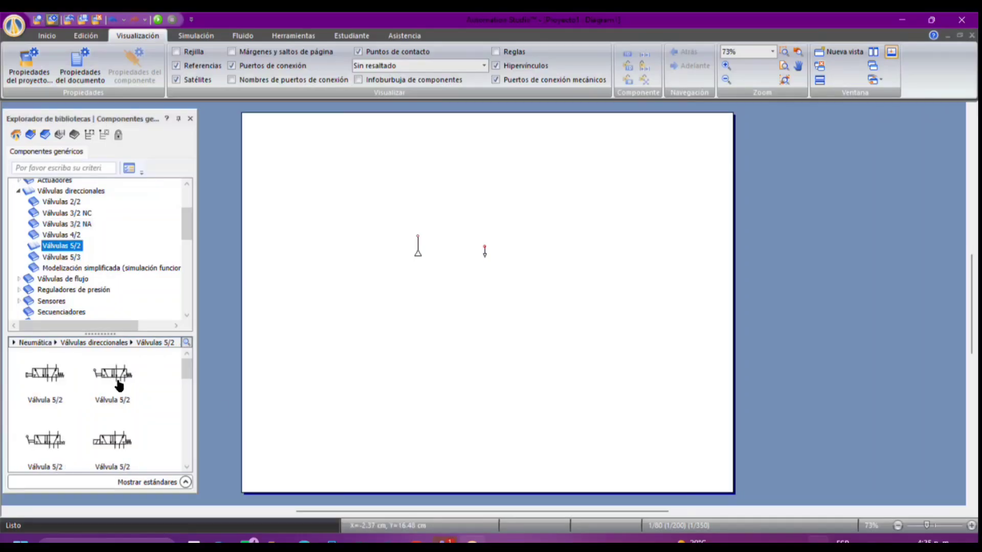
left_click_drag(114, 385, 109, 365)
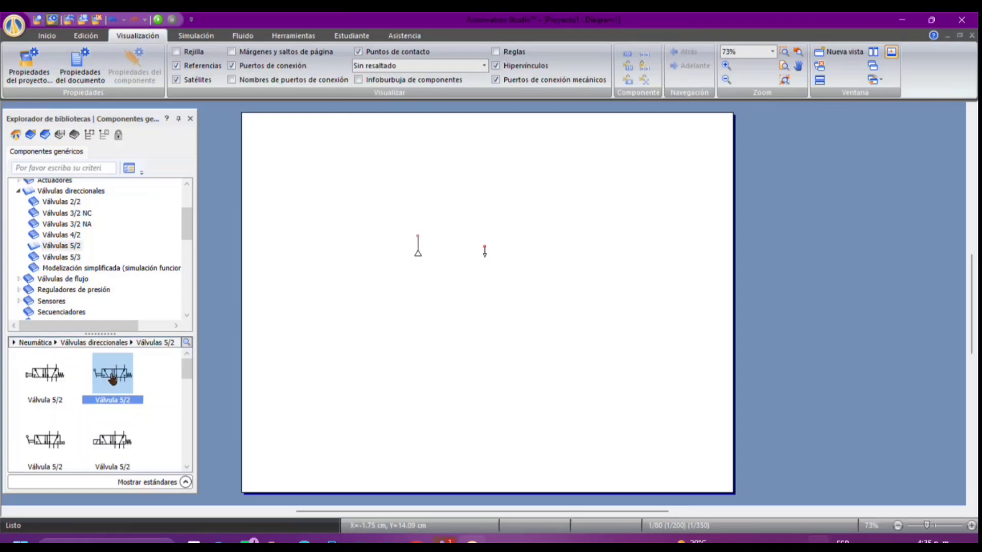
left_click_drag(188, 372, 188, 398)
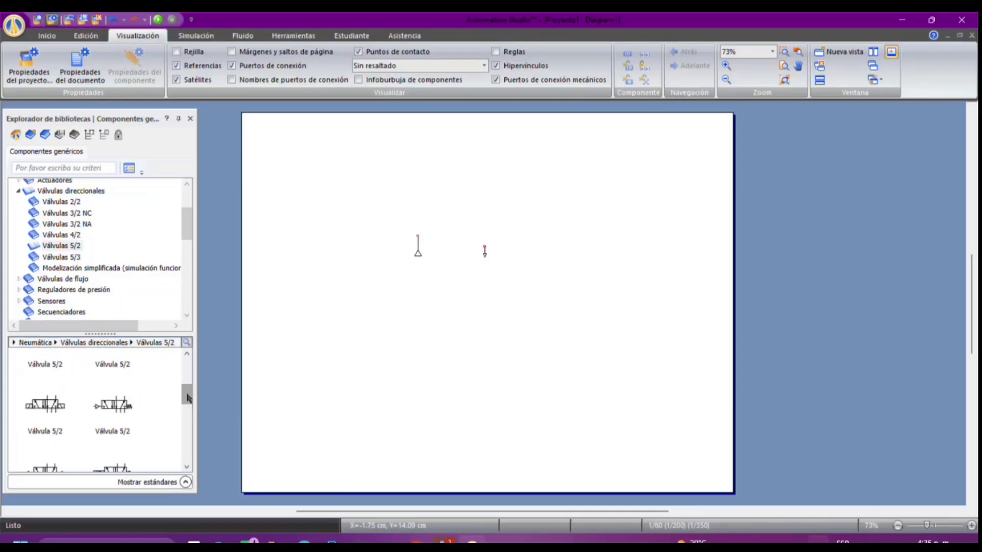
left_click_drag(112, 404, 446, 309)
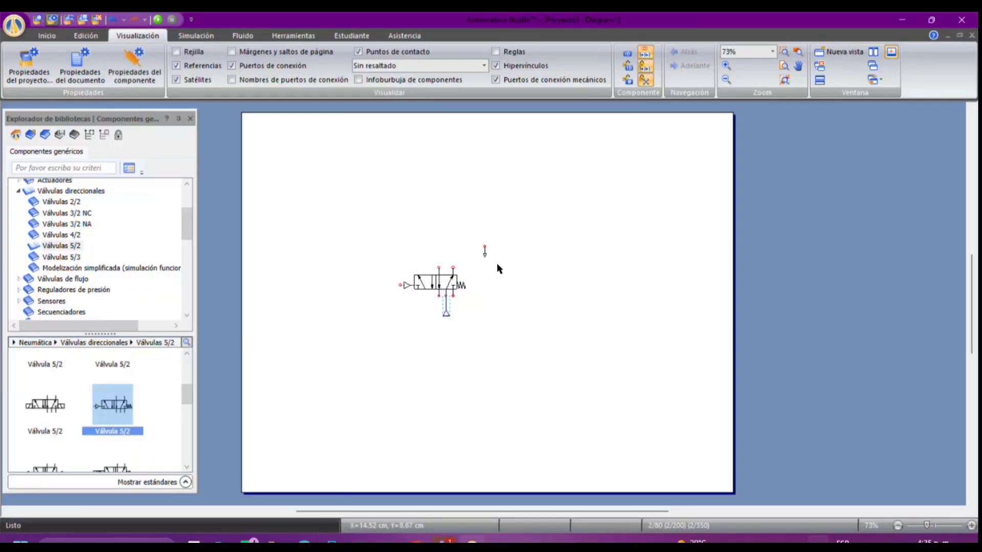
Paste a second exhaust symbol and attach the two exhausts to the exhaust ports of the Válvula 5/2.
left_click(492, 342)
key("ctrl+v")
left_click_drag(590, 377, 438, 309)
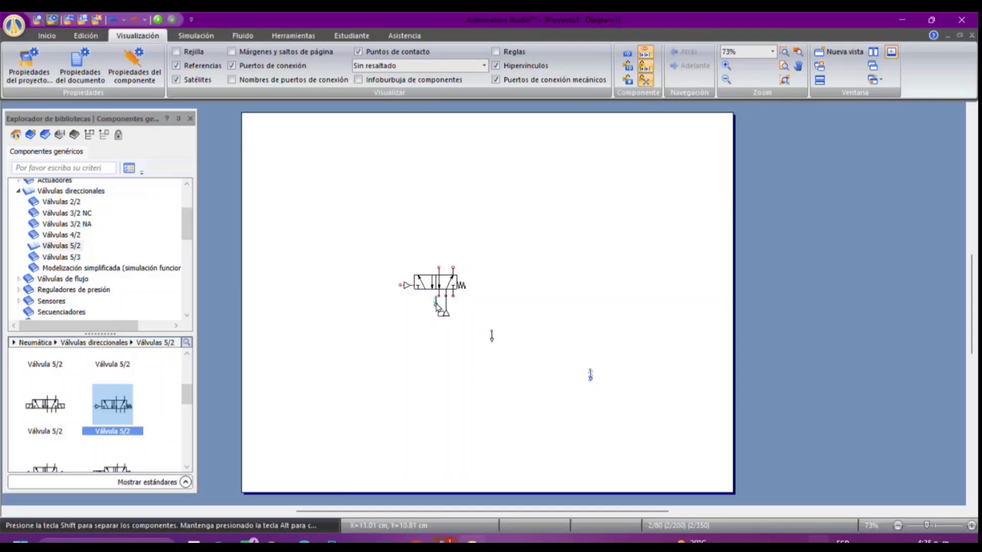
left_click_drag(438, 306, 442, 307)
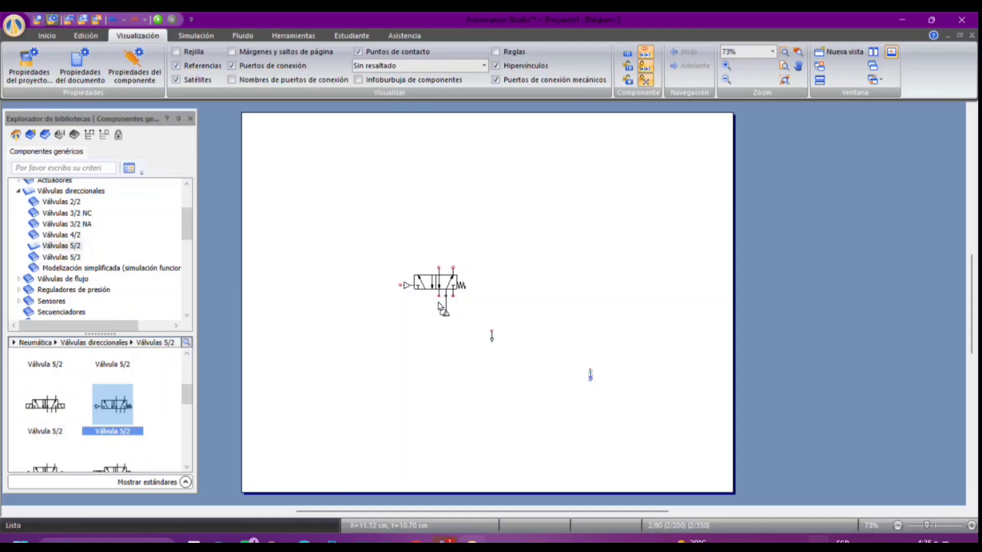
left_click(492, 337)
left_click_drag(459, 311, 457, 307)
Place a Cilindro de doble efecto above the Válvula 5/2 and connect its two ports to the valve's working ports.
scroll(115, 203, "up", 3)
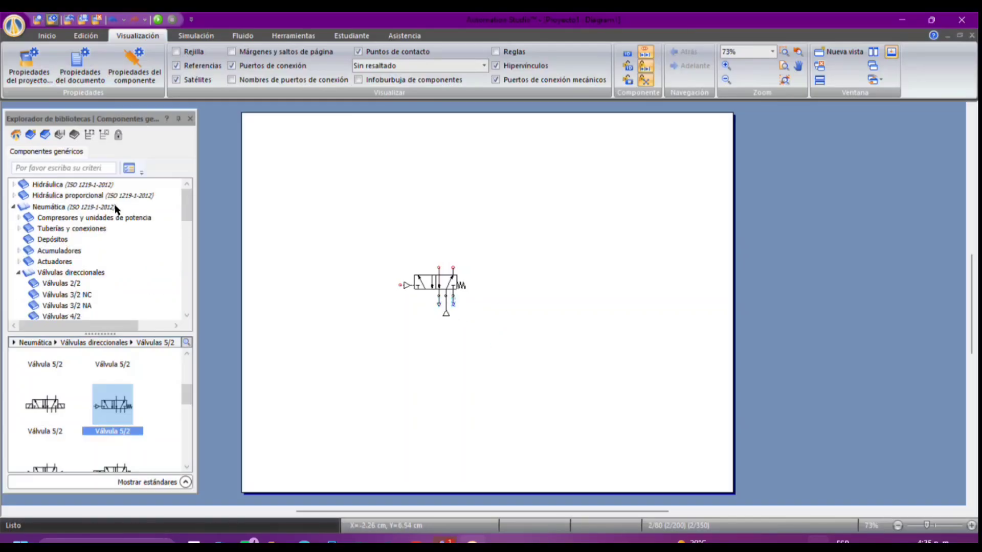
scroll(115, 208, "down", 1)
left_click(65, 231)
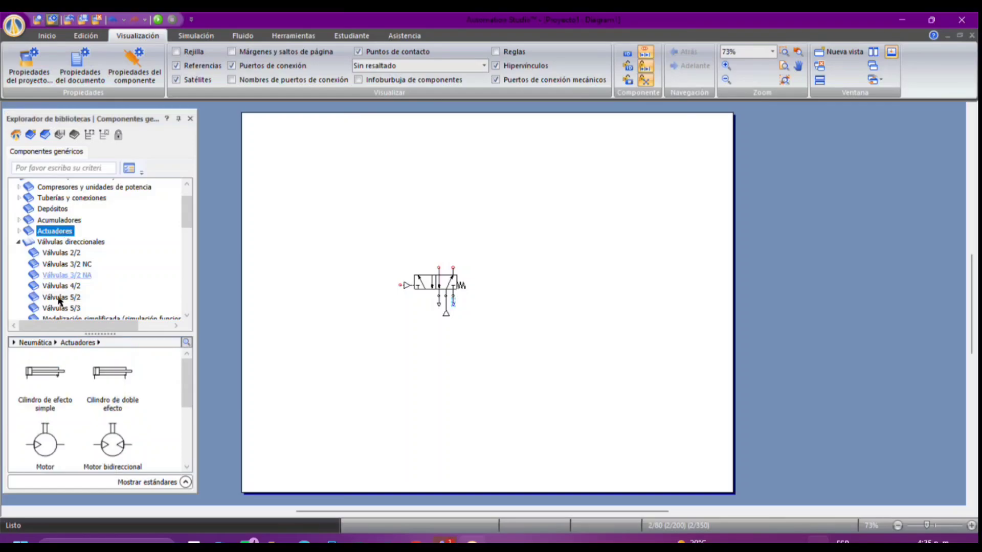
left_click_drag(111, 373, 447, 200)
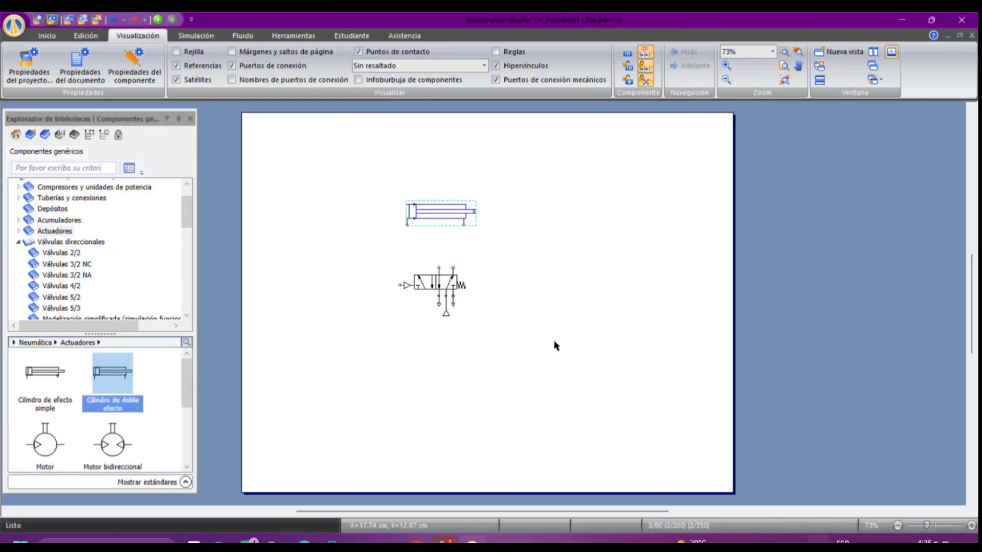
left_click(453, 266)
left_click(463, 223)
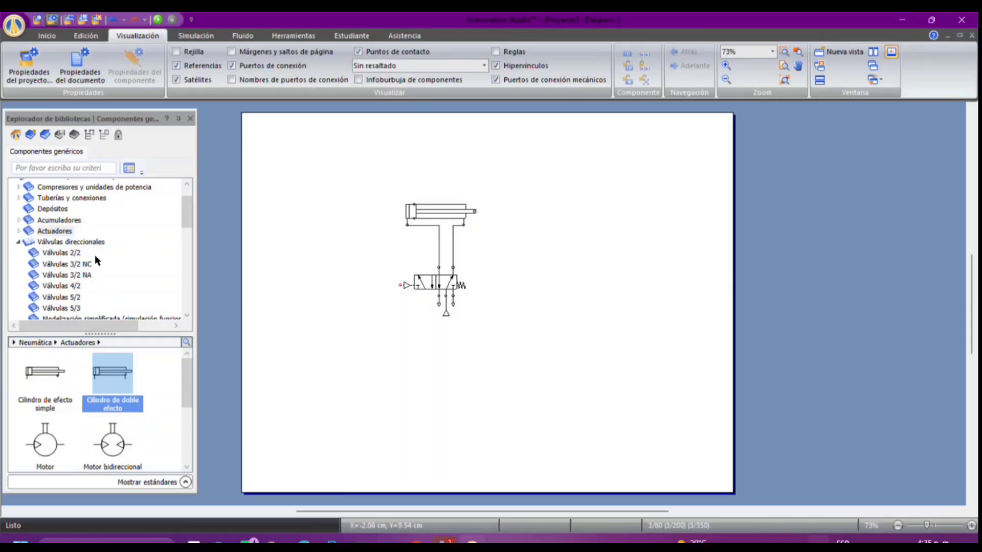
Place a lever-operated, spring-return Válvula 3/2 NC below the 5/2 valve and connect its outlet to the pilot port.
left_click(67, 263)
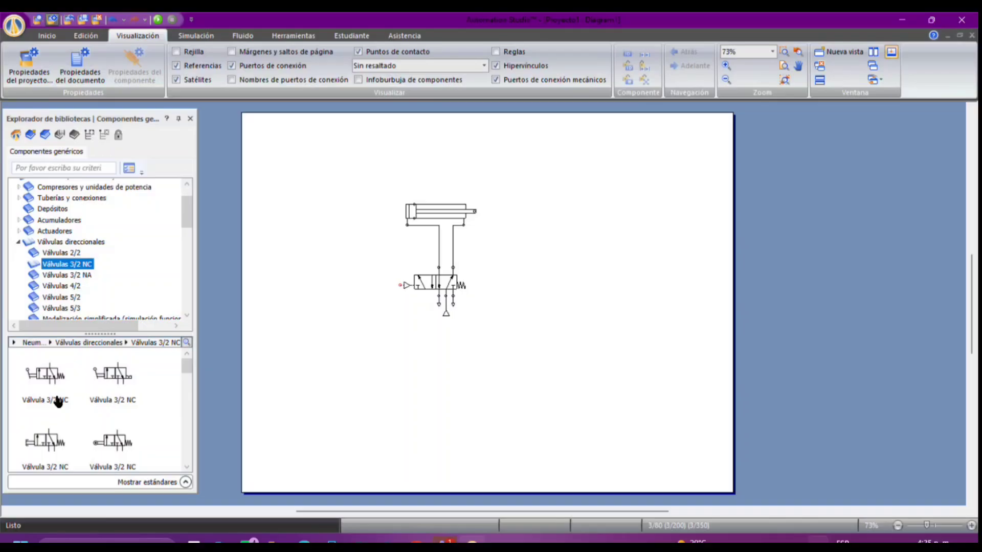
left_click_drag(44, 378, 400, 285)
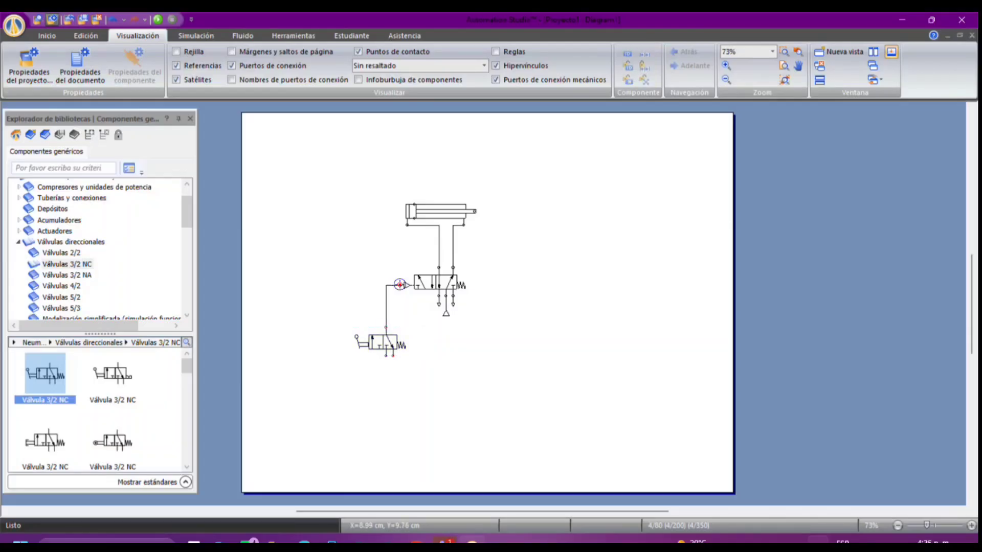
right_click(478, 366)
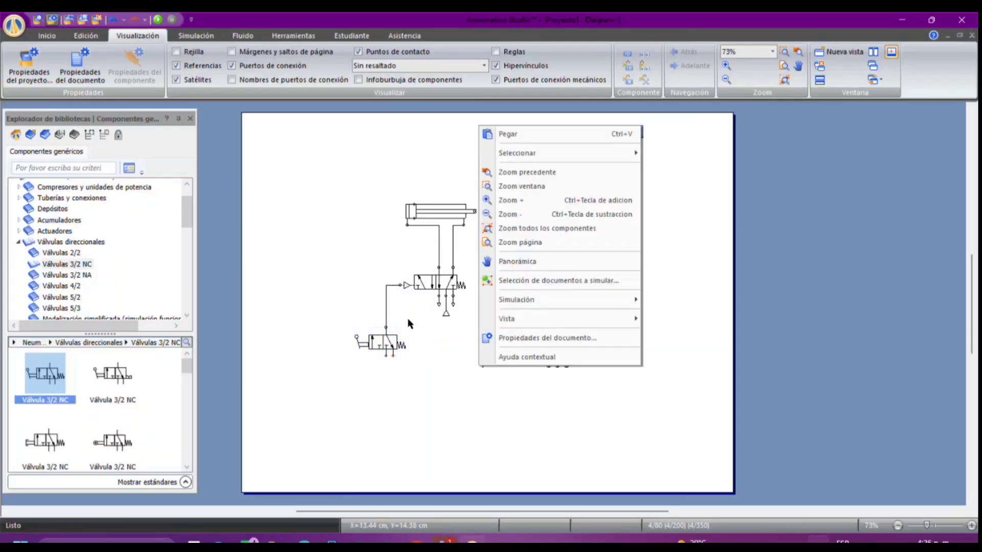
left_click(293, 360)
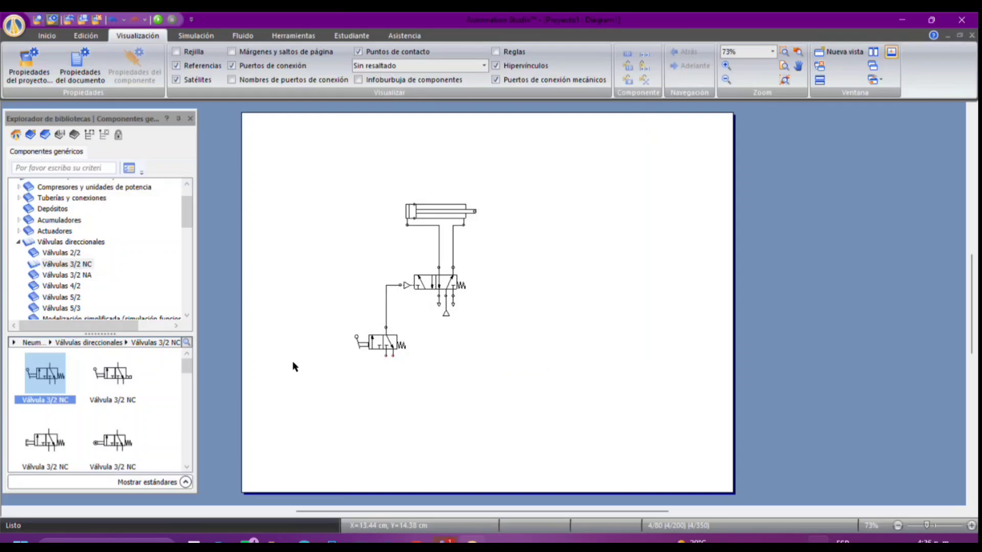
Attach an Alimentación neumática to the Válvula 3/2 NC's pressure port and an Escape to its exhaust port.
scroll(31, 230, "up", 1)
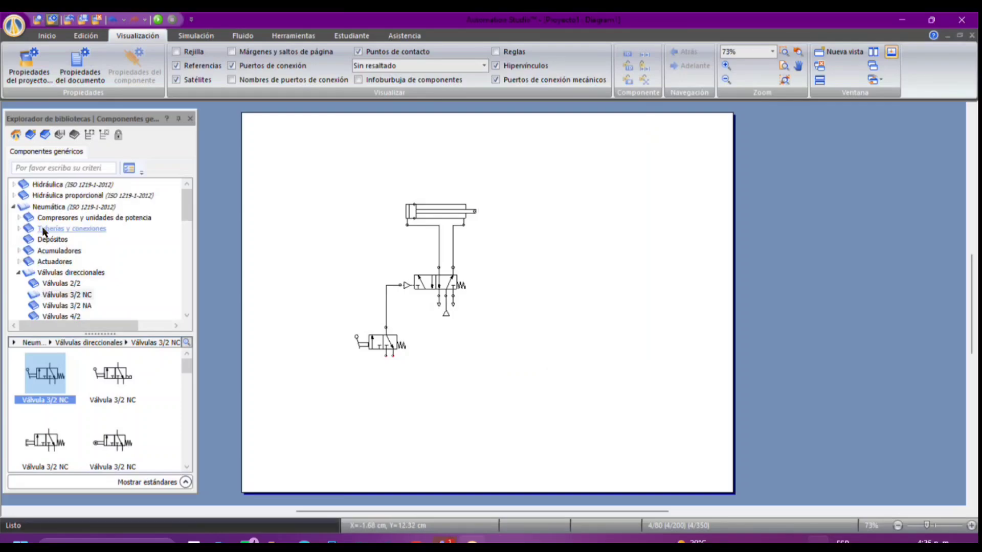
left_click(38, 209)
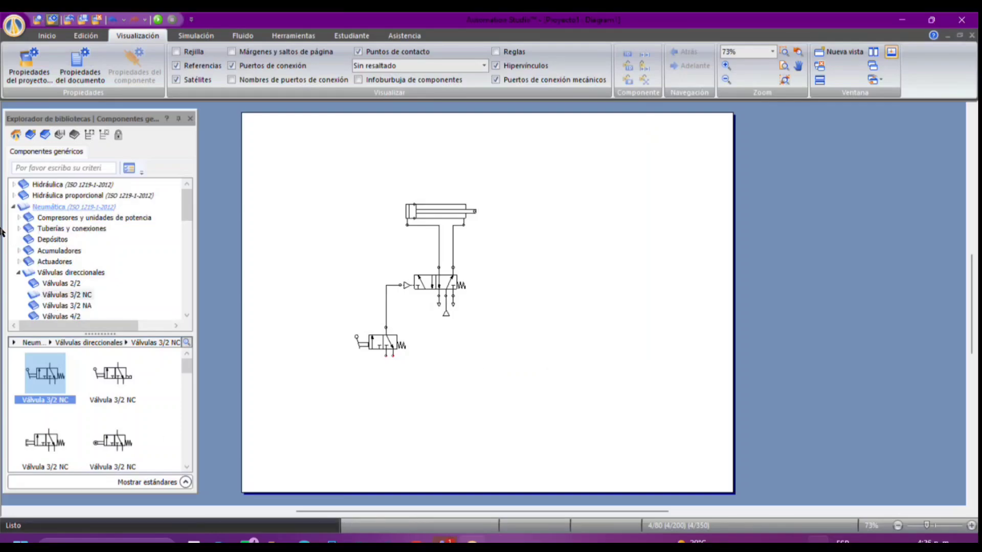
left_click_drag(115, 386, 387, 357)
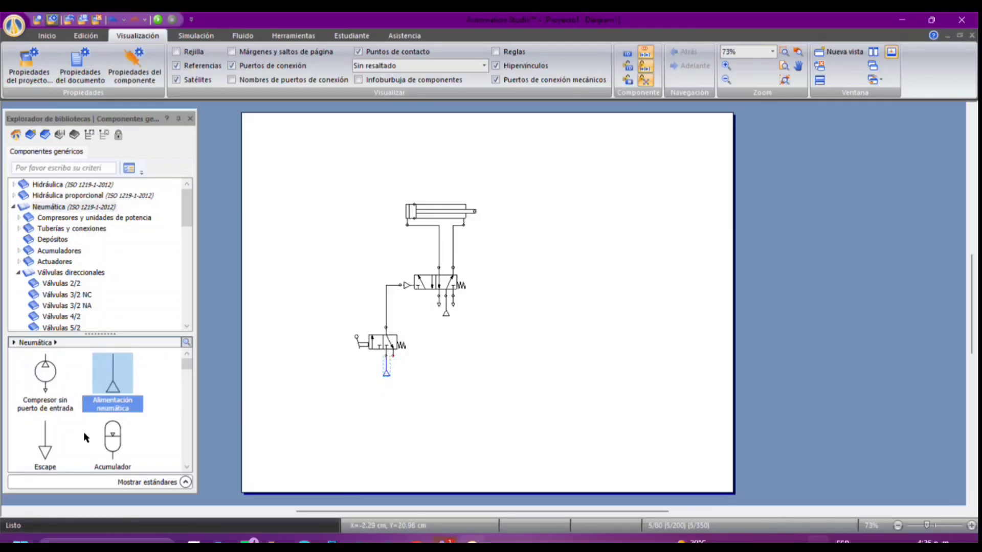
left_click_drag(54, 435, 396, 364)
left_click(467, 432)
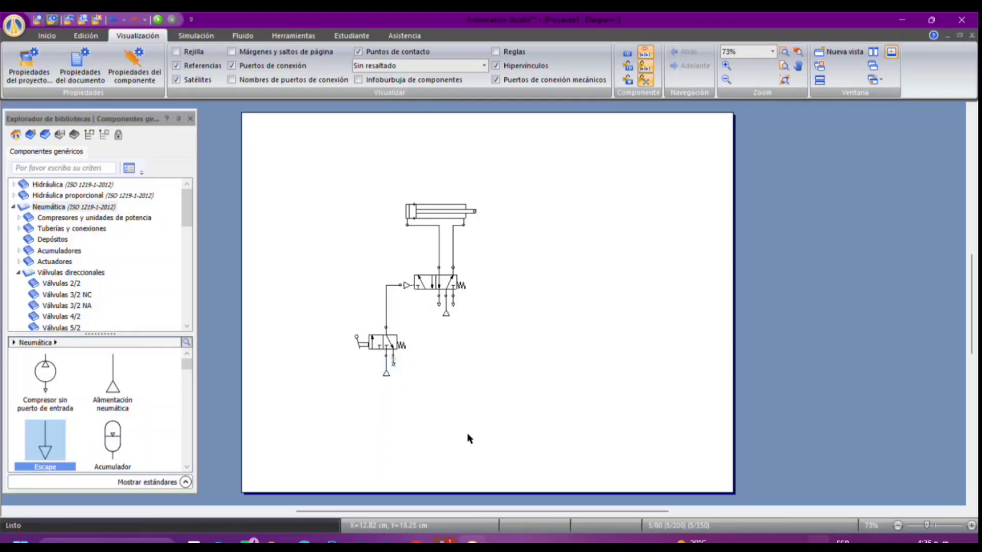
Start the simulation and switch the lever of the Válvula 3/2 NC repeatedly to extend and retract the cylinder.
scroll(468, 433, "up", 3)
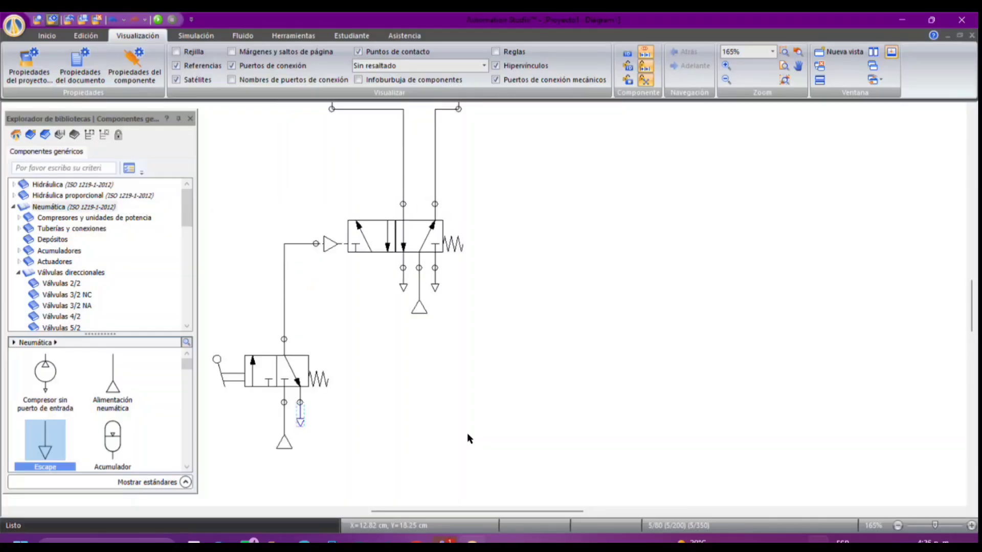
scroll(467, 432, "up", 3)
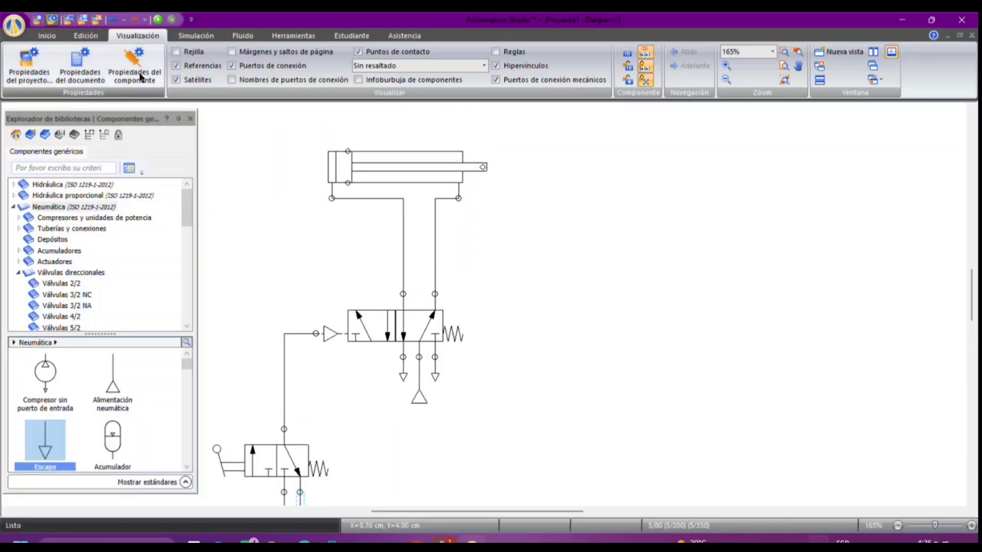
left_click(158, 20)
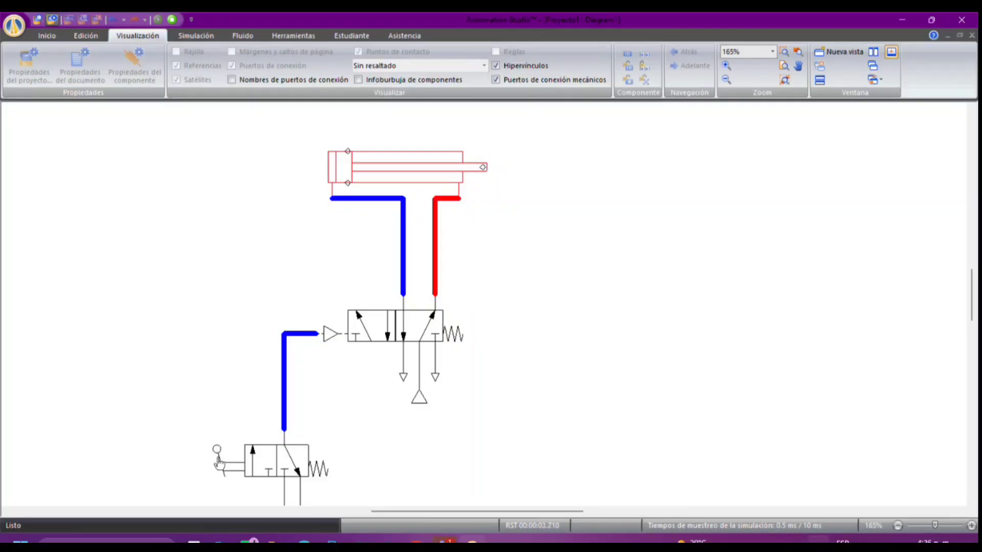
left_click(218, 462)
left_click(220, 464)
left_click(244, 471)
left_click(222, 465)
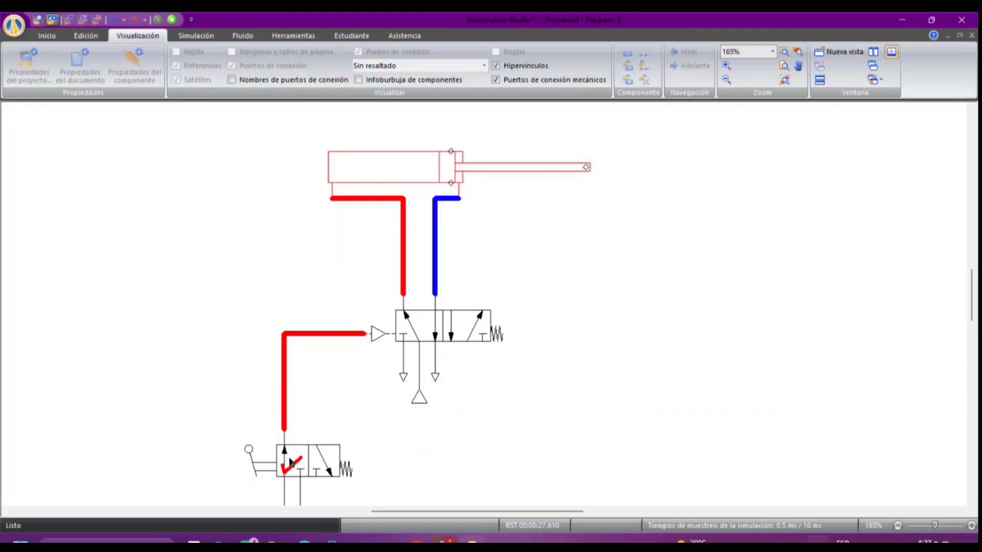
left_click(253, 466)
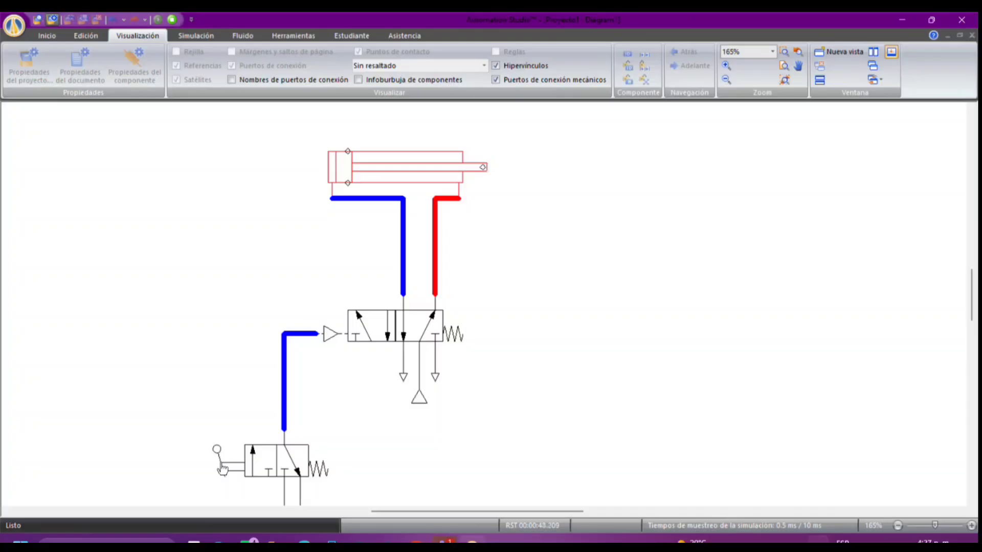
left_click(254, 464)
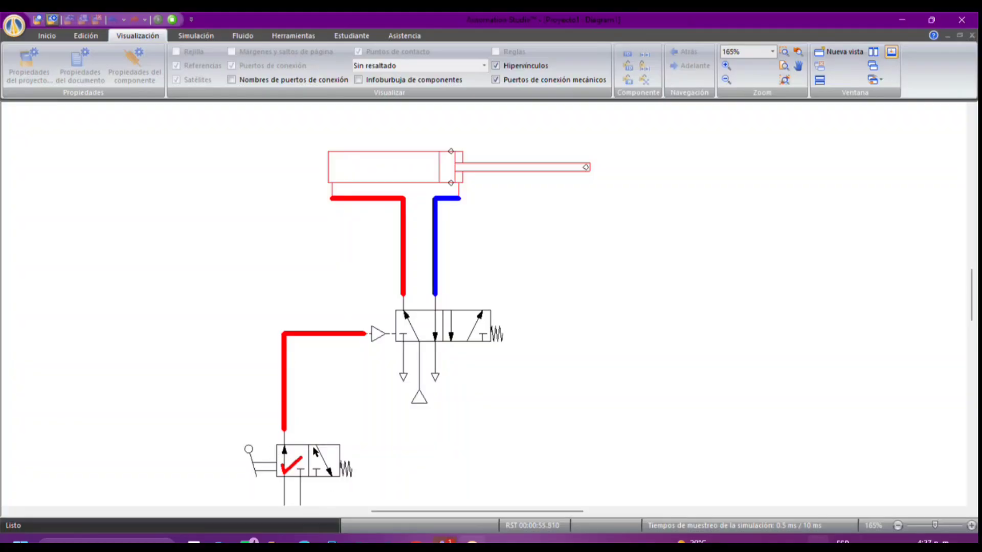
Examine the air path through the actuated Válvula 3/2 NC and the piloted 5/2 valve, and switch the lever valve back to rest.
scroll(315, 449, "down", 3)
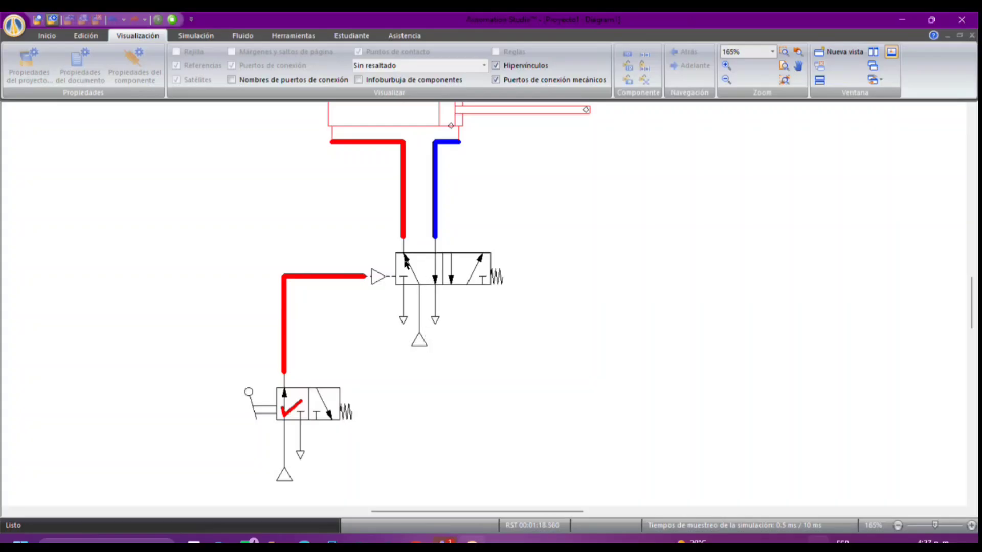
scroll(332, 145, "up", 1)
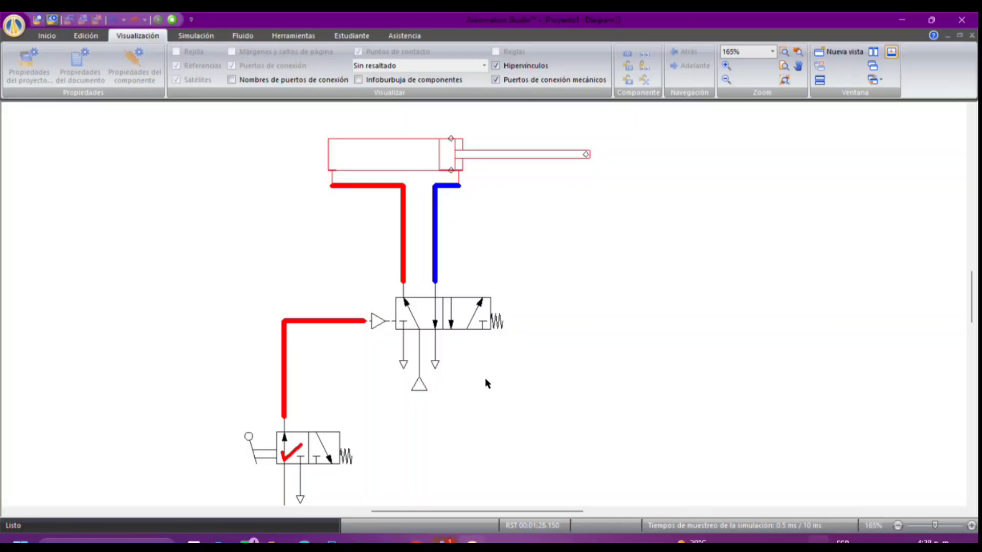
scroll(484, 378, "down", 2)
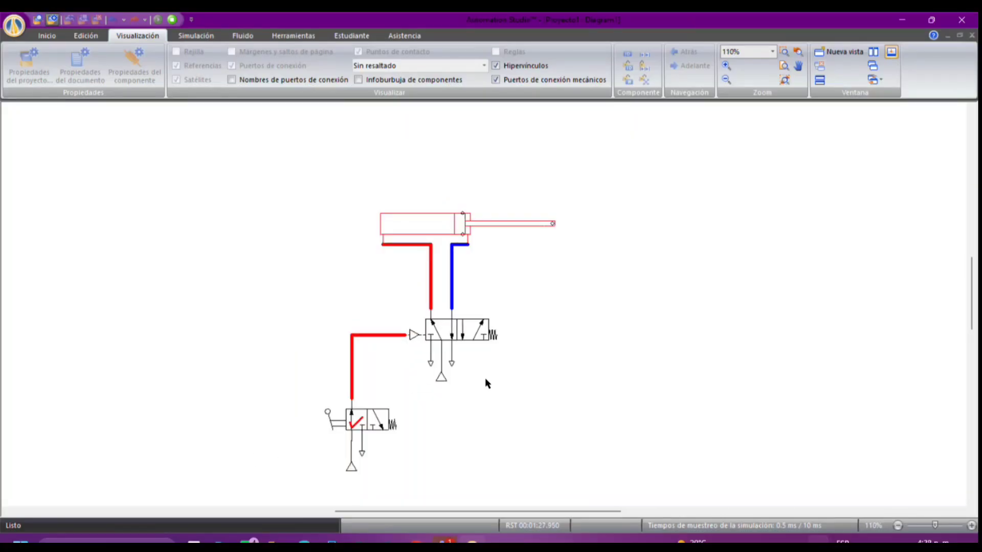
scroll(485, 380, "down", 1)
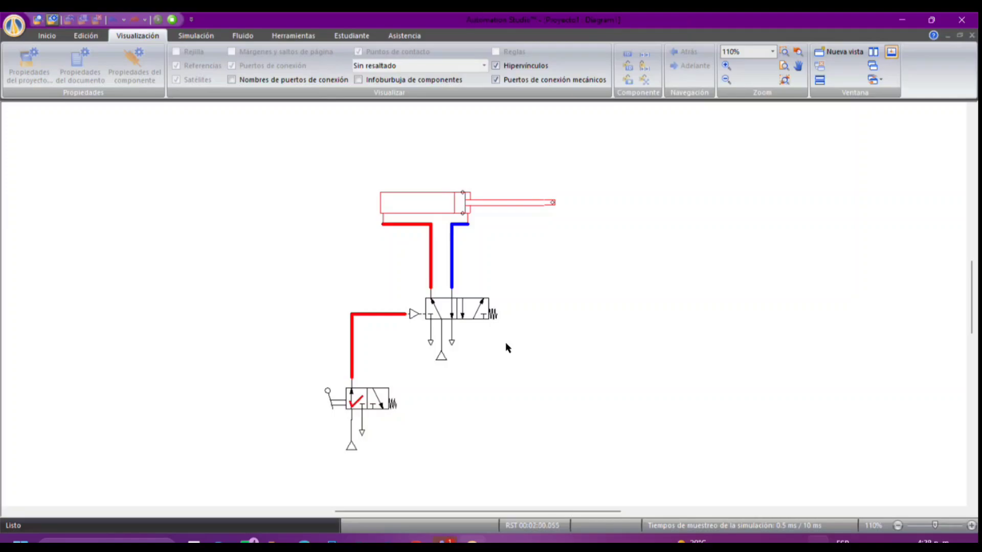
scroll(505, 342, "down", 2)
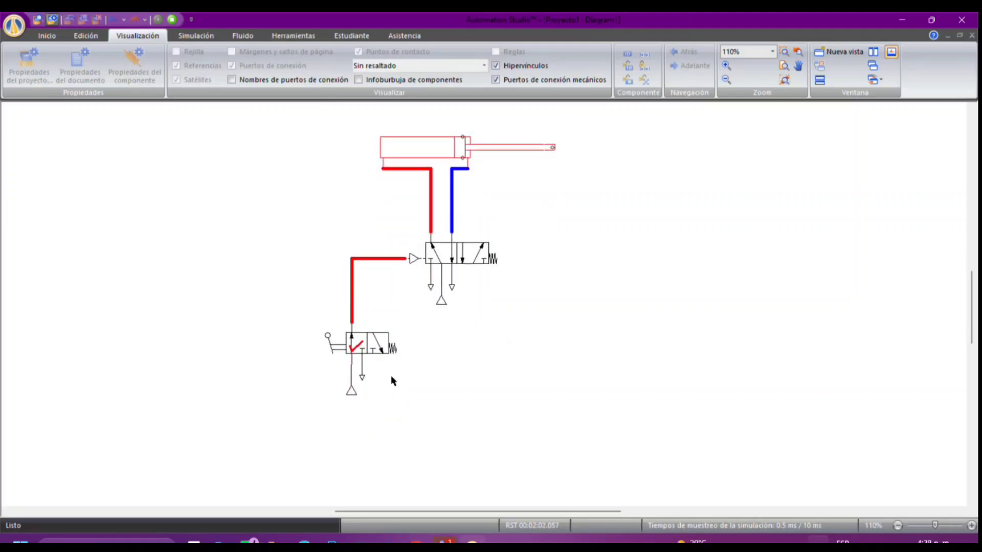
scroll(392, 381, "up", 5)
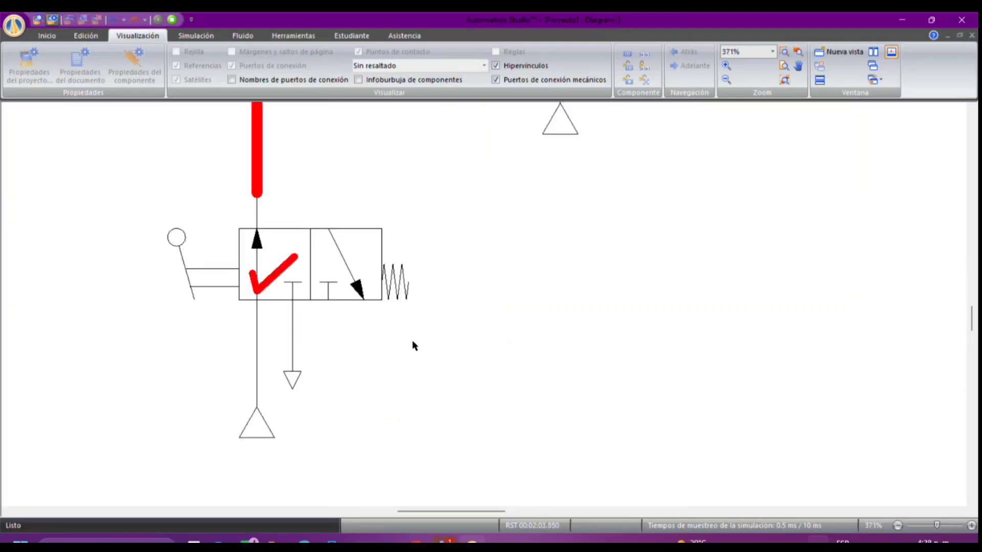
scroll(371, 294, "up", 3)
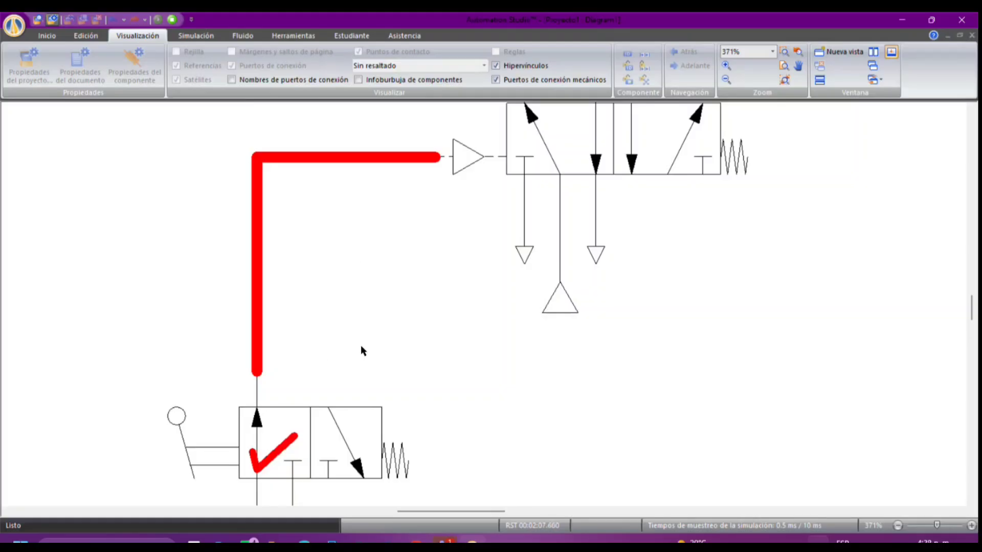
scroll(361, 349, "down", 3)
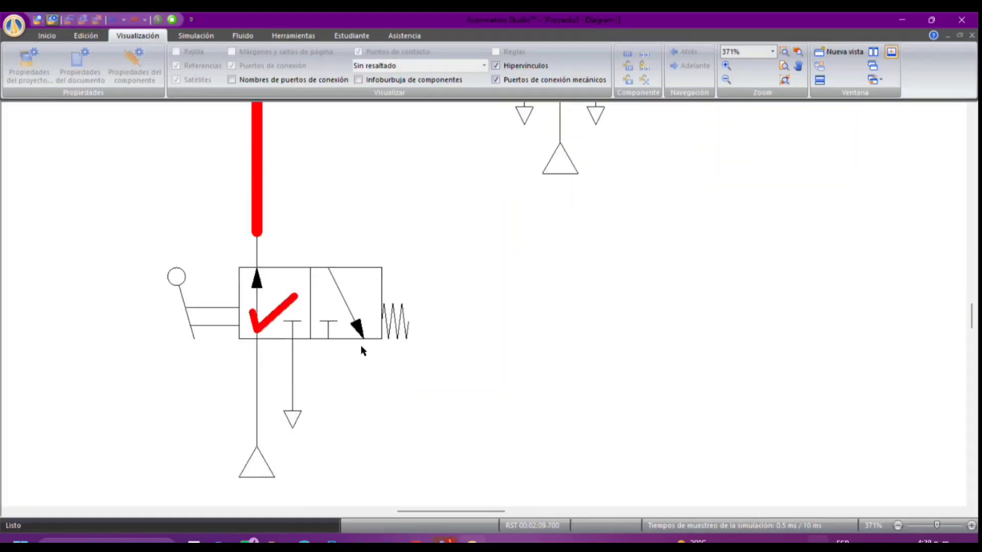
scroll(360, 349, "up", 4)
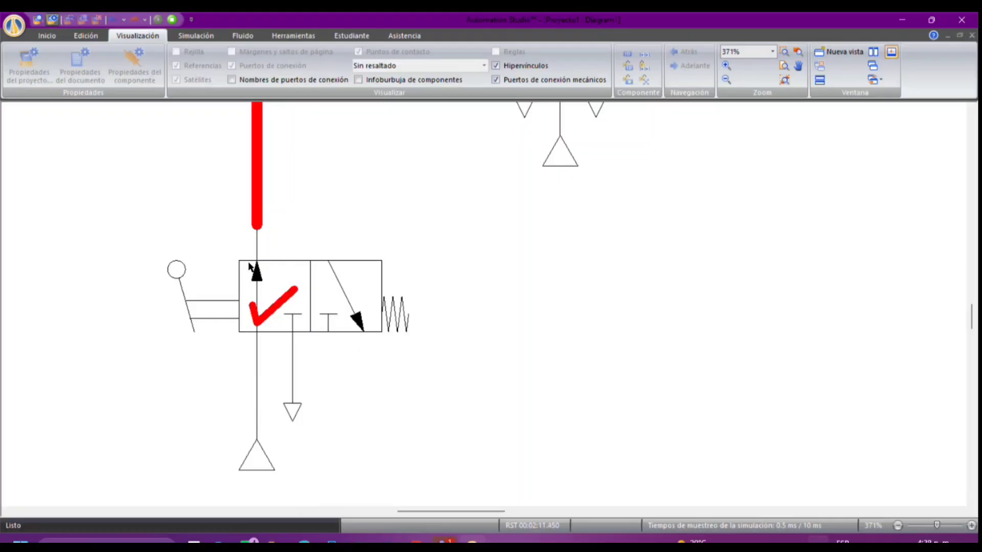
left_click(217, 311)
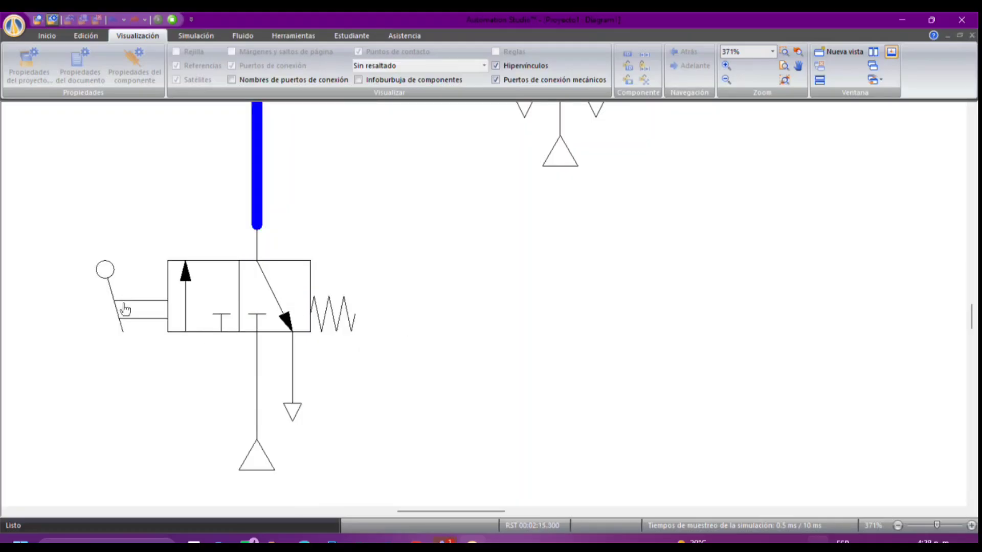
Switch the lever of the Válvula 3/2 NC on and back to rest, and stop the simulation.
left_click(188, 305)
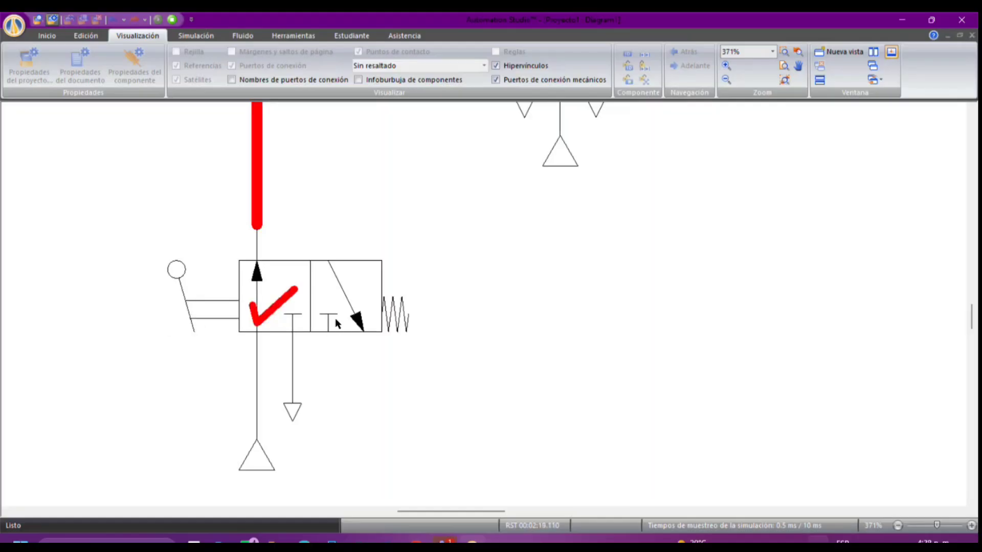
left_click(225, 319)
scroll(348, 249, "down", 5)
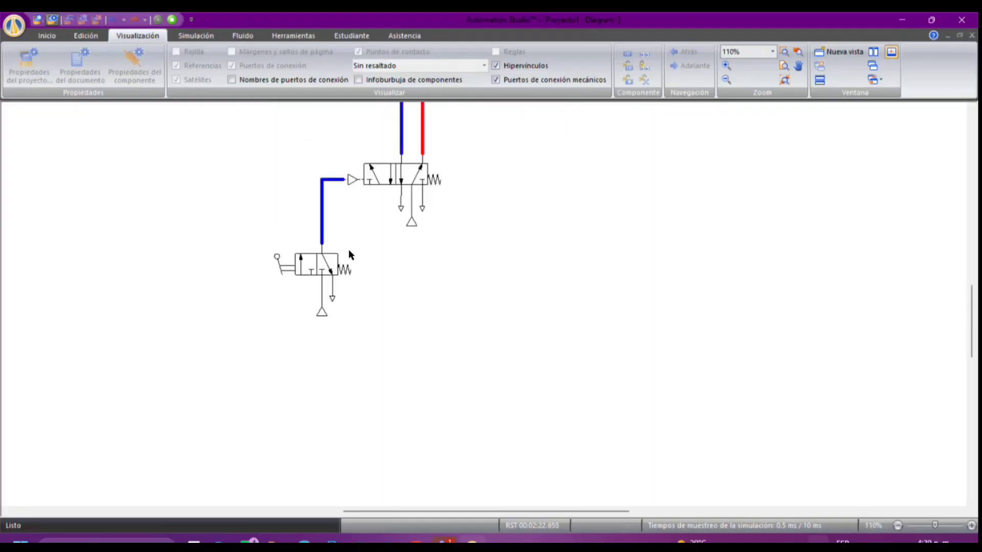
scroll(348, 250, "down", 1)
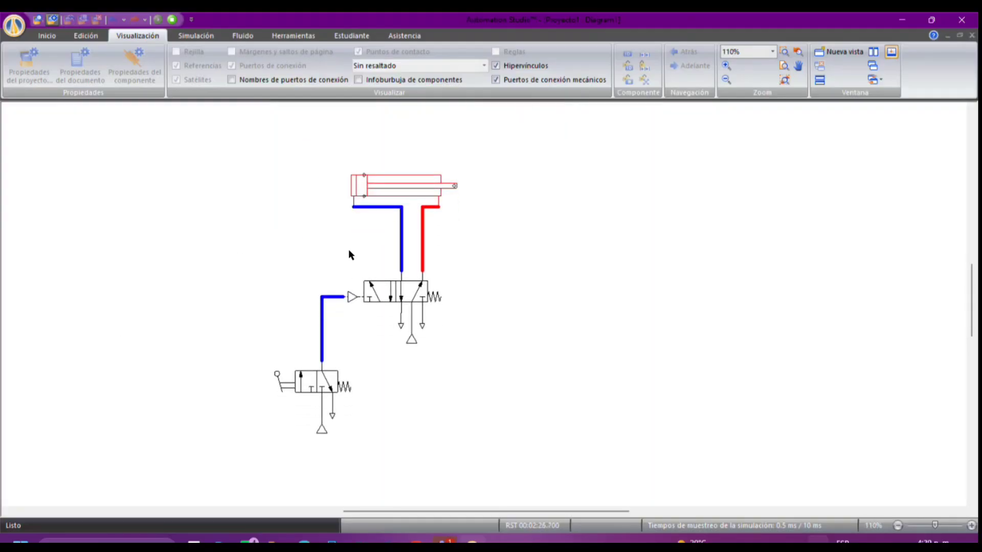
left_click(171, 19)
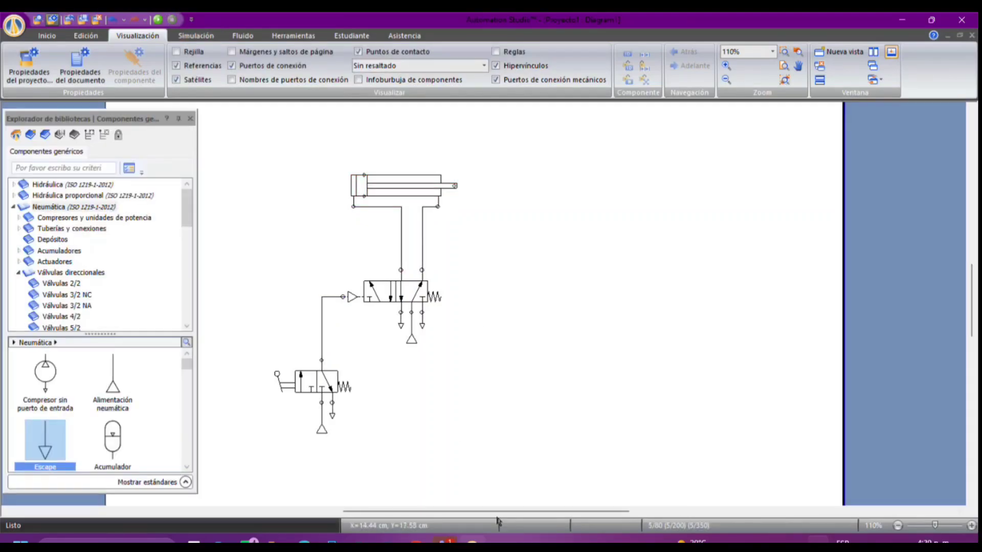
left_click_drag(494, 516, 473, 515)
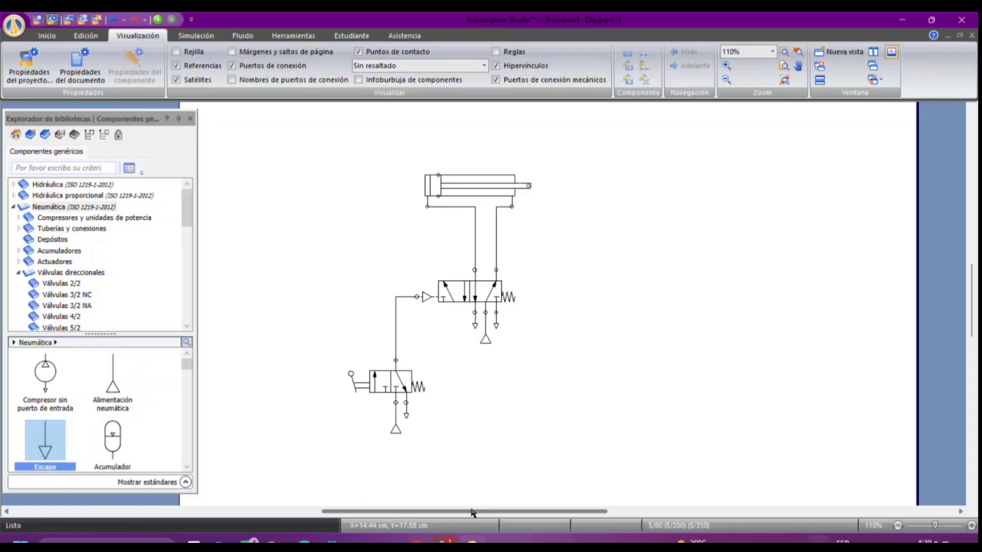
Collapse Válvulas direccionales and browse the Válvulas de flujo category, including its Restricciones, shut-off valves and non-return valves piloted to open.
left_click(19, 274)
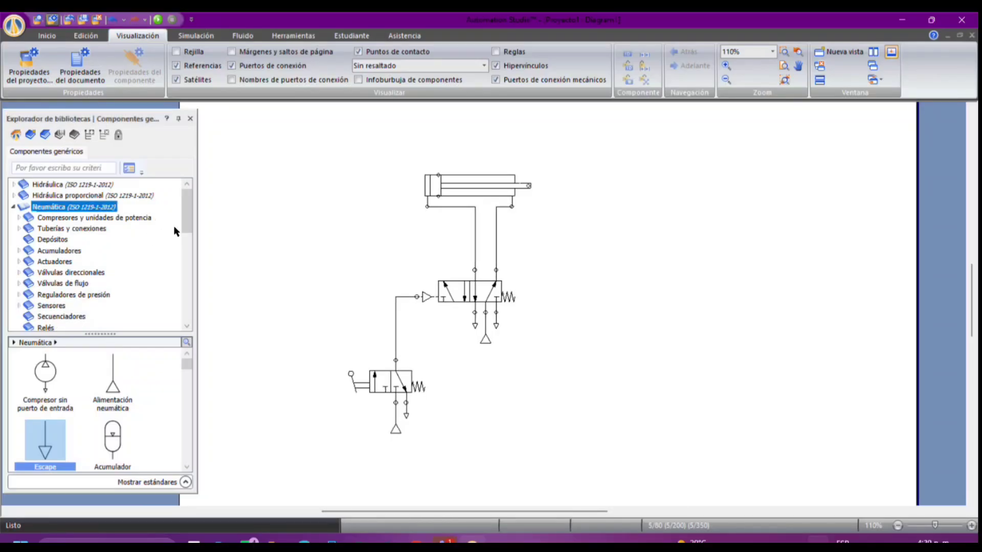
left_click(19, 284)
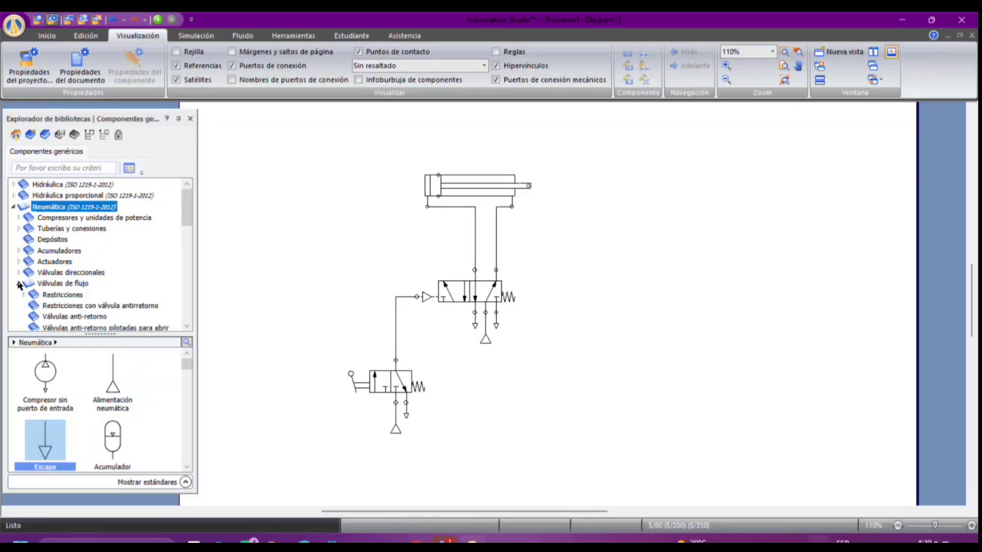
left_click(52, 295)
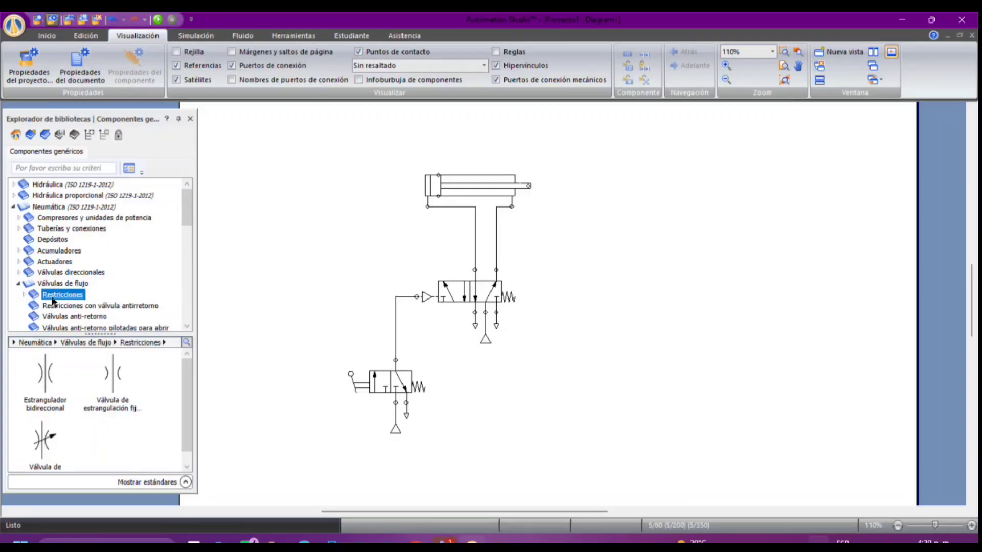
scroll(187, 428, "down", 1)
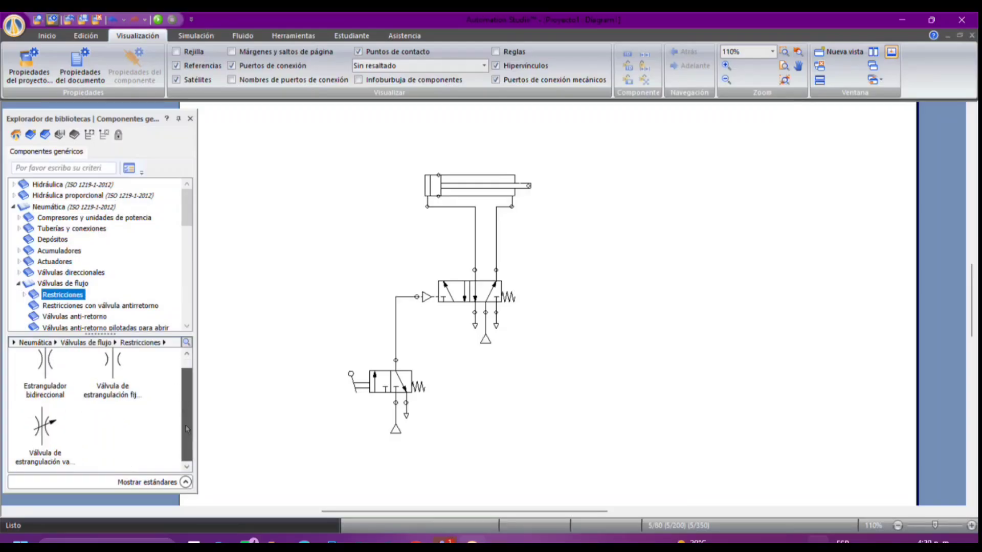
scroll(187, 424, "up", 1)
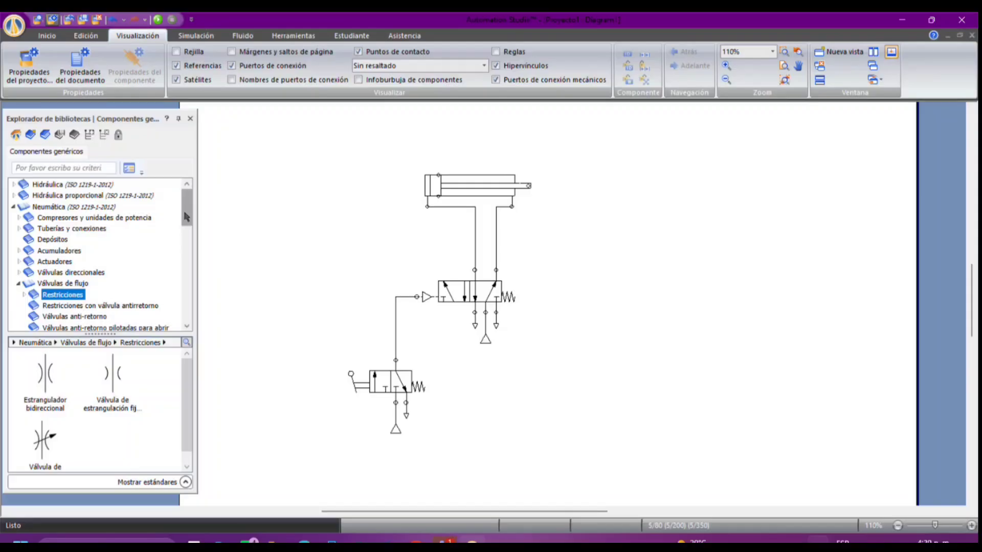
mouse_move(187, 217)
left_mouse_down()
mouse_move(187, 253)
mouse_move(189, 234)
left_mouse_up()
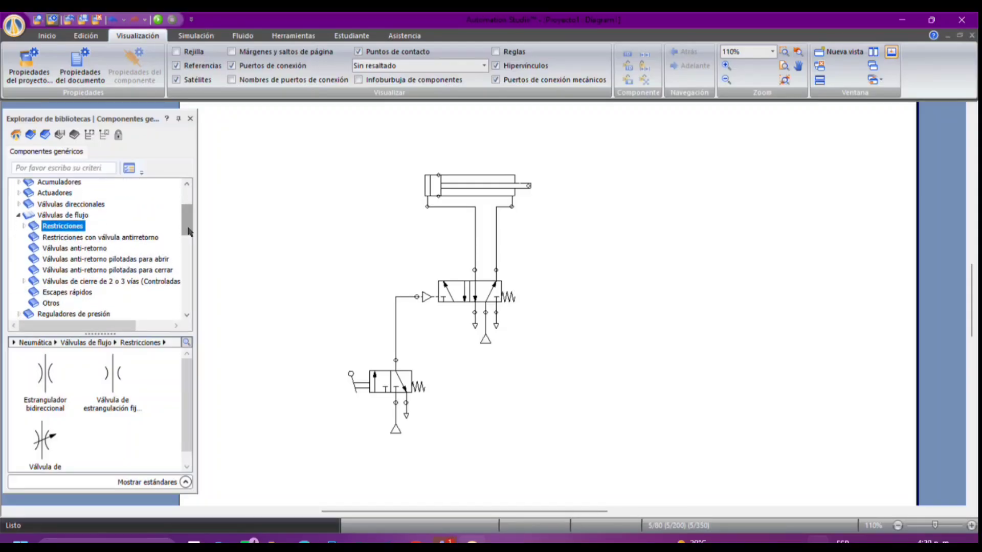
left_click(73, 249)
left_click(76, 280)
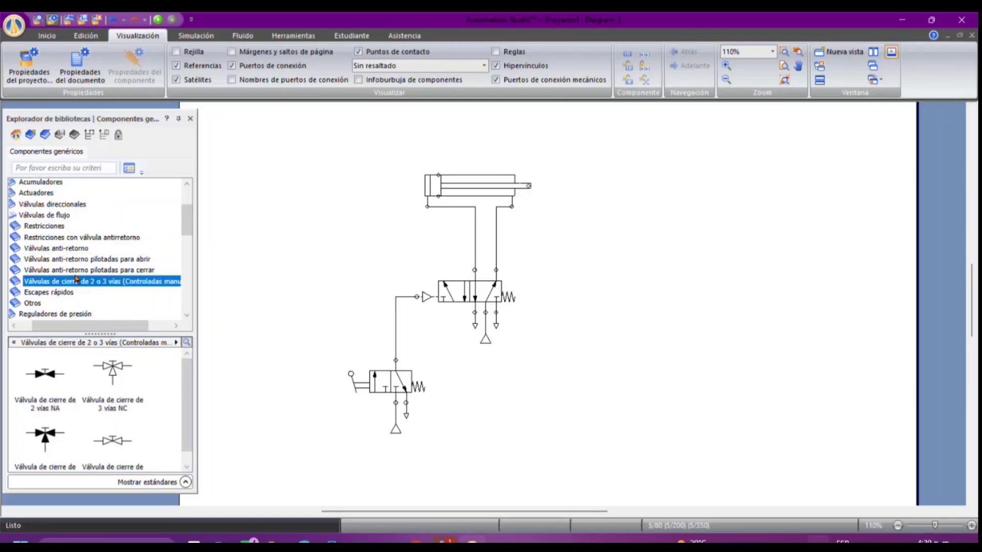
left_click(51, 258)
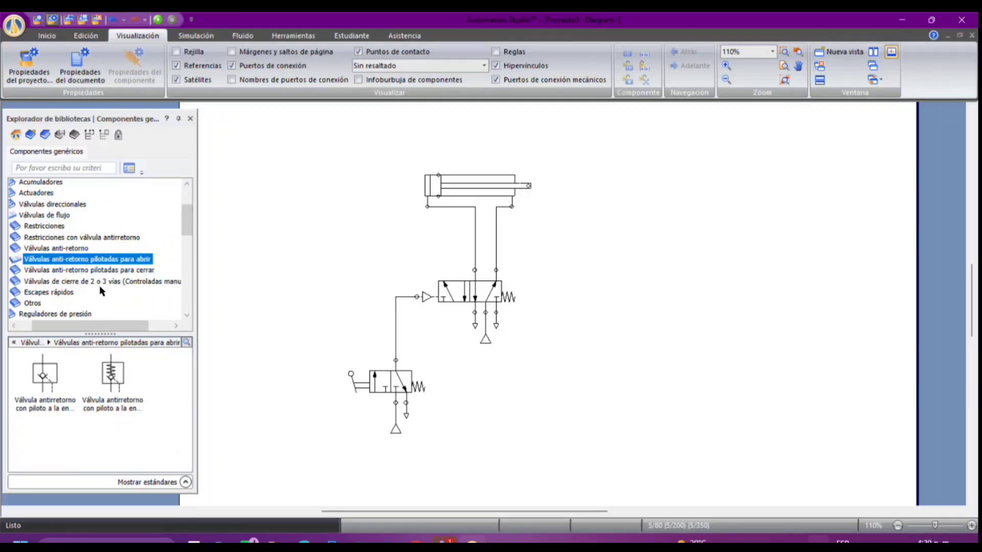
left_click_drag(124, 328, 113, 330)
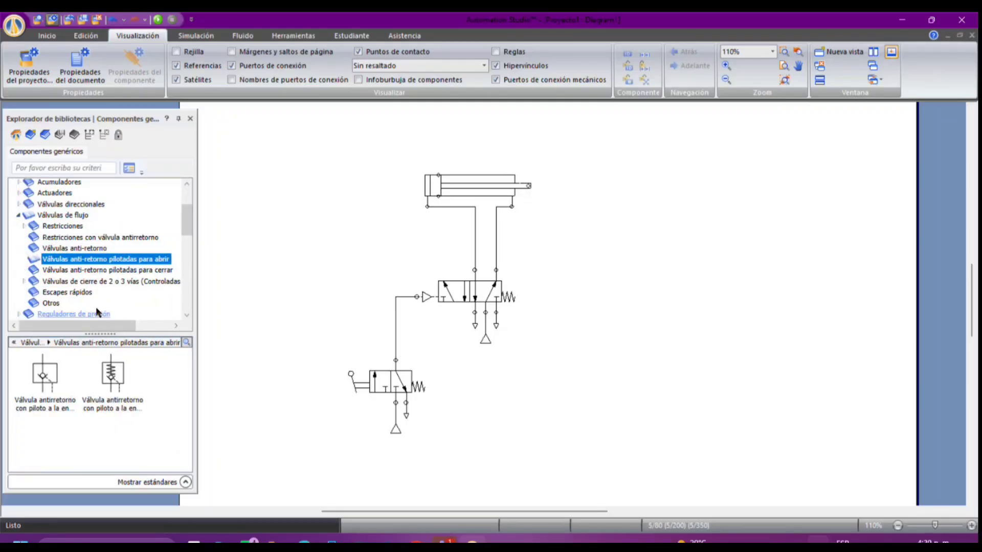
Place a Limitador de caudal ajustable con válvula beside the circuit, examine its throttle and check valve symbols, and delete it.
left_click(71, 238)
left_click_drag(99, 381, 332, 235)
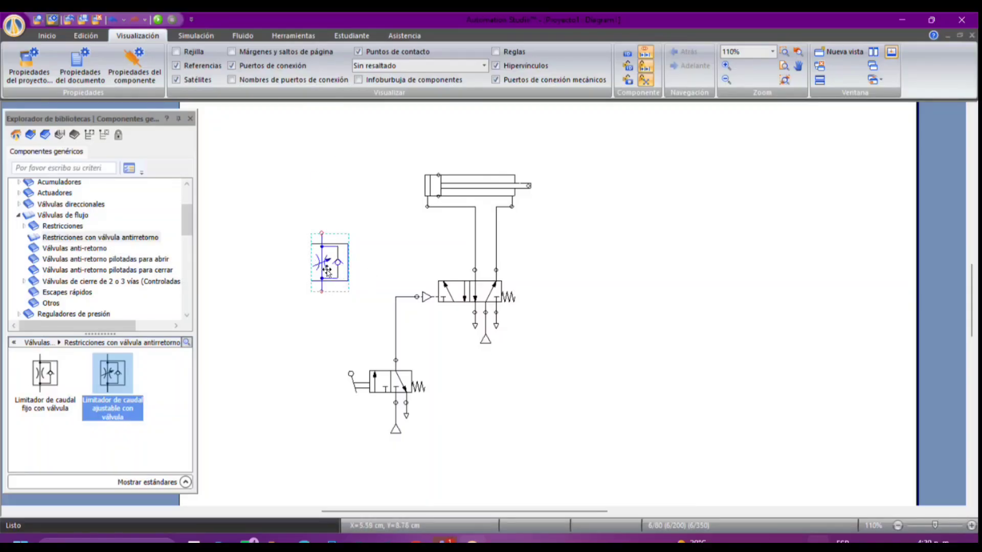
scroll(328, 271, "up", 5)
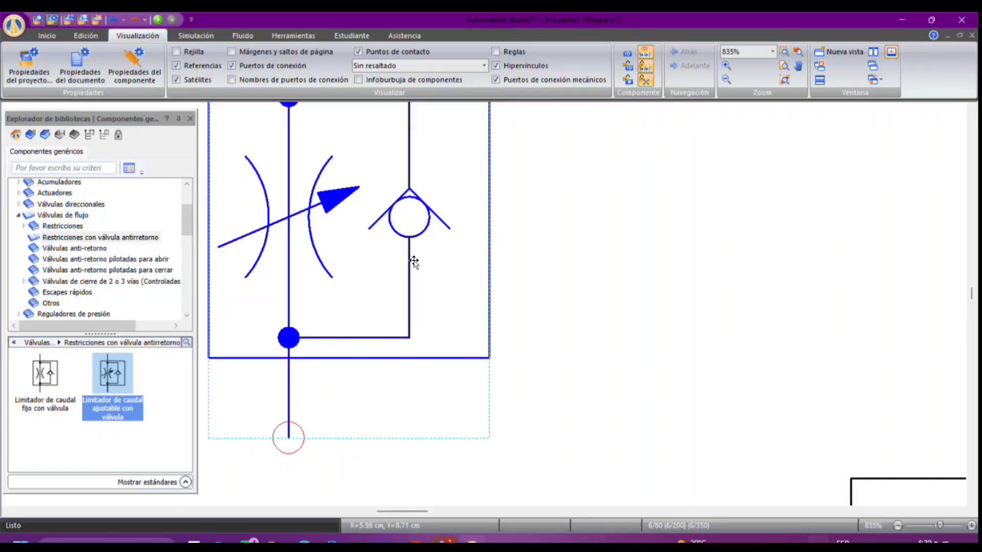
scroll(363, 230, "up", 1)
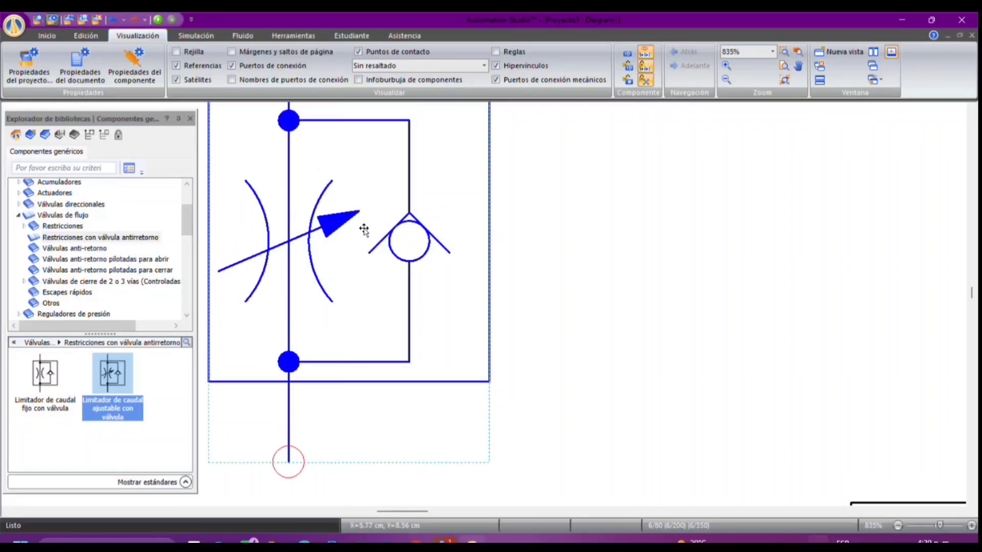
scroll(363, 230, "down", 4)
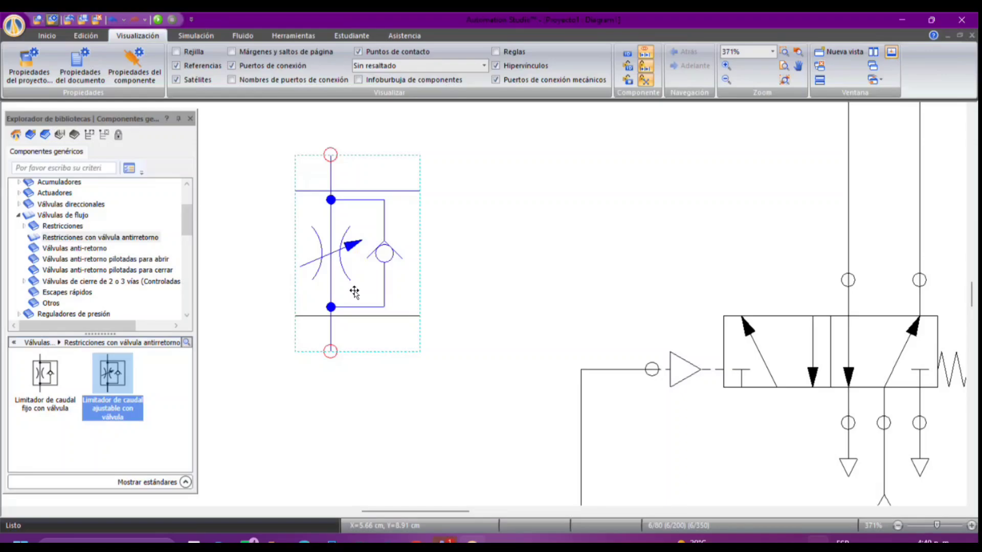
scroll(355, 291, "down", 5)
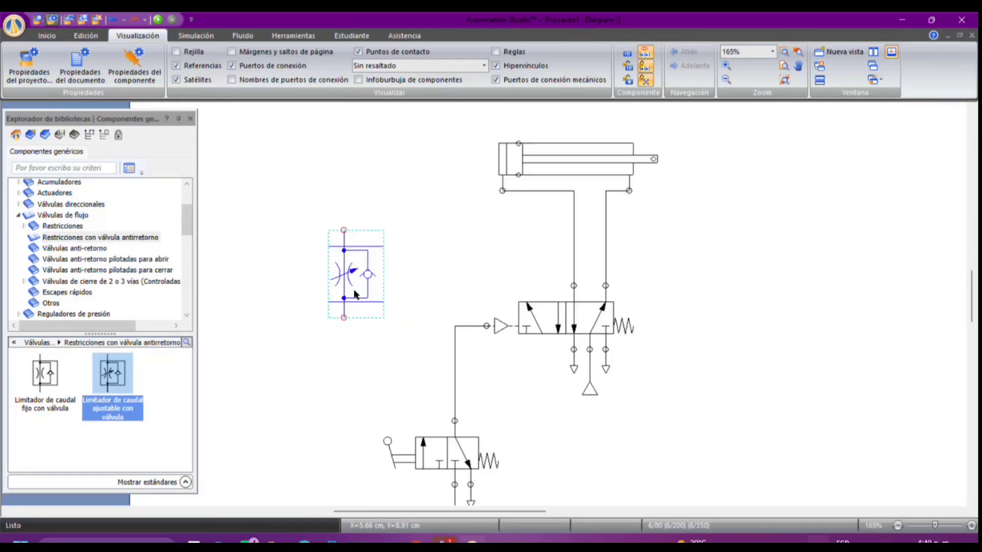
scroll(355, 294, "up", 4)
key("Delete")
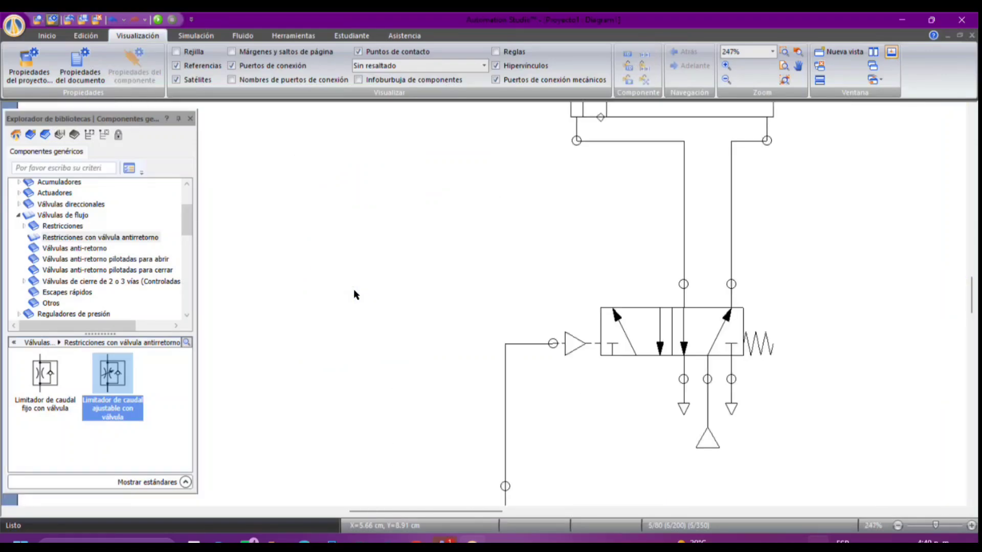
View the non-return valves, those piloted to open and to close, the 2- or 3-way shut-off valves, and Escapes rápidos.
left_click(90, 249)
left_click(100, 259)
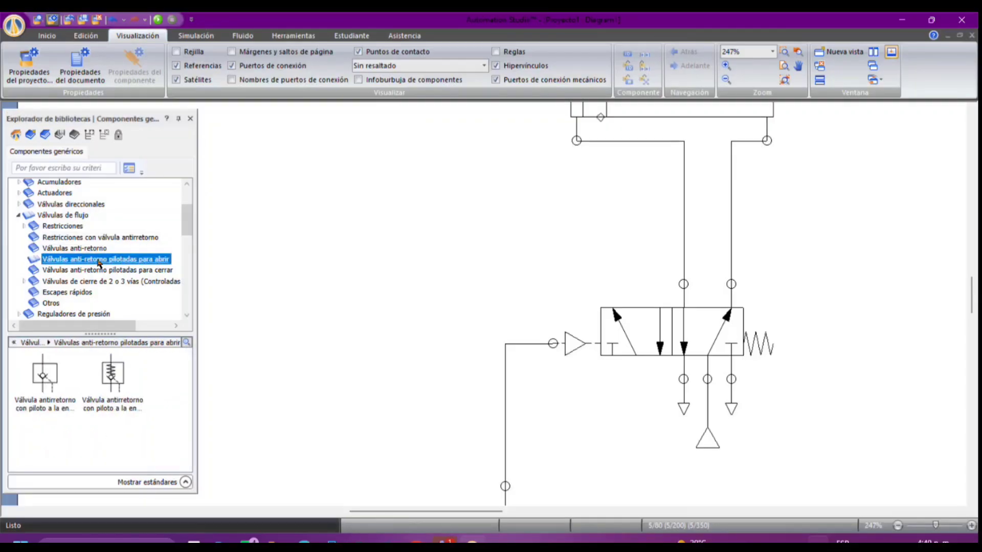
left_click(106, 269)
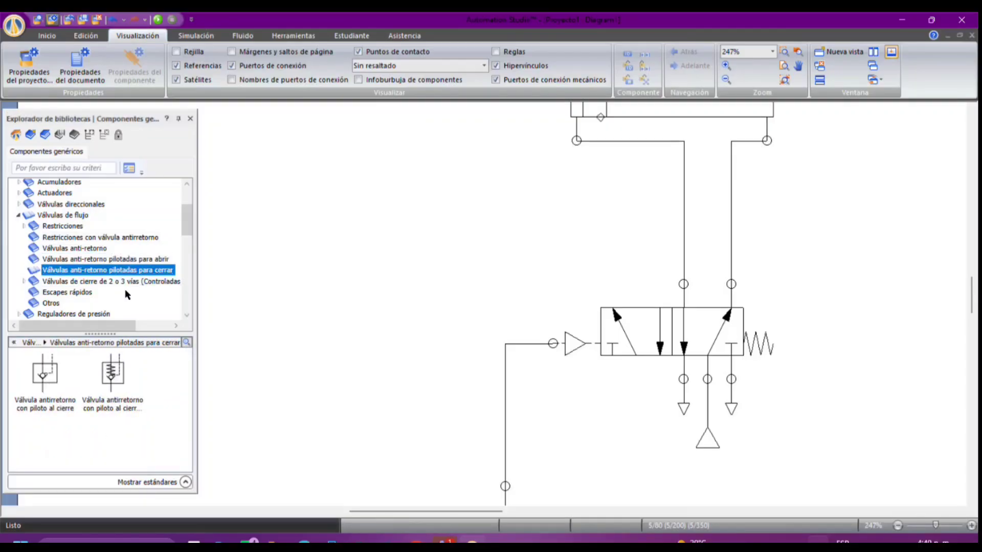
left_click(123, 284)
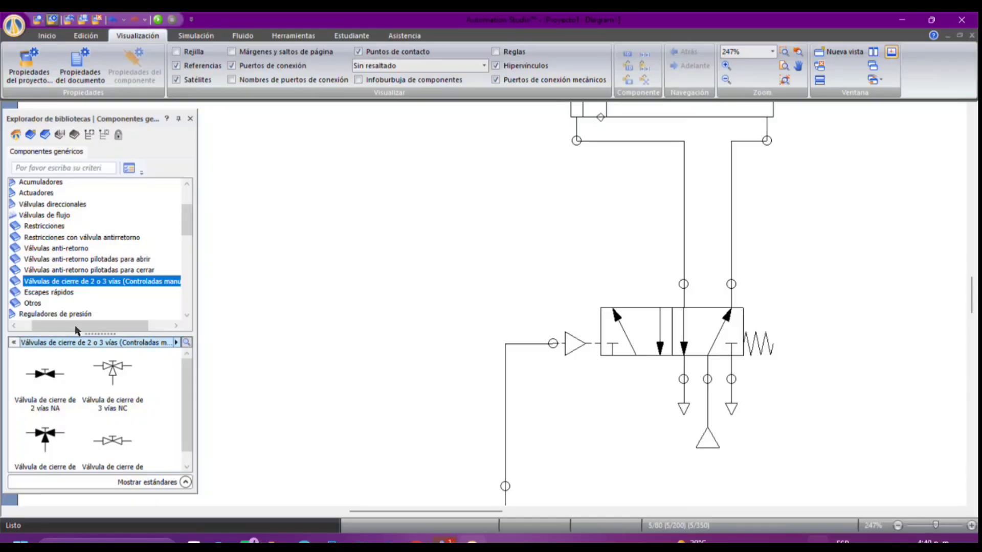
left_click(43, 295)
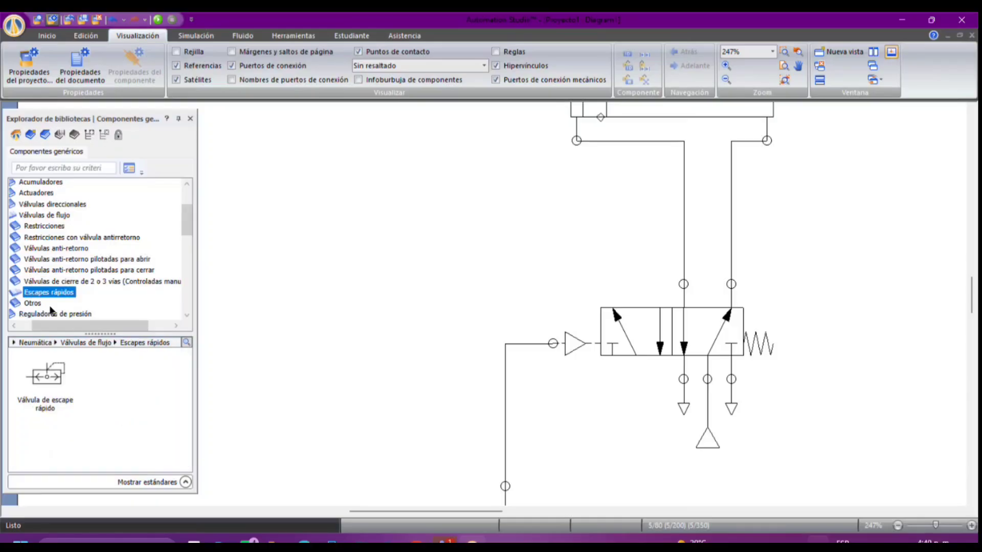
Place a Válvula «Y» from the Otros flow valves beside the circuit, examine its symbol, and delete it.
left_click(33, 305)
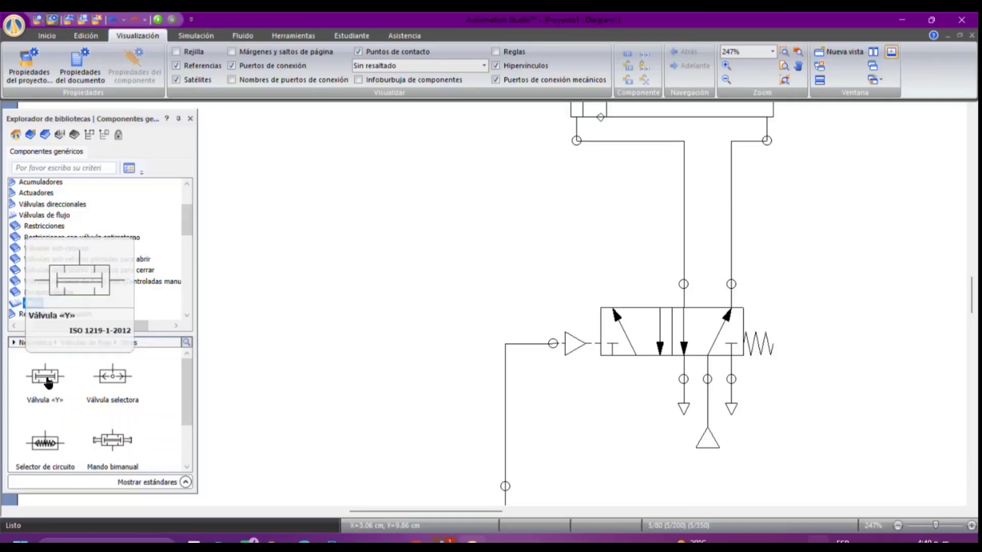
left_click_drag(44, 373, 365, 225)
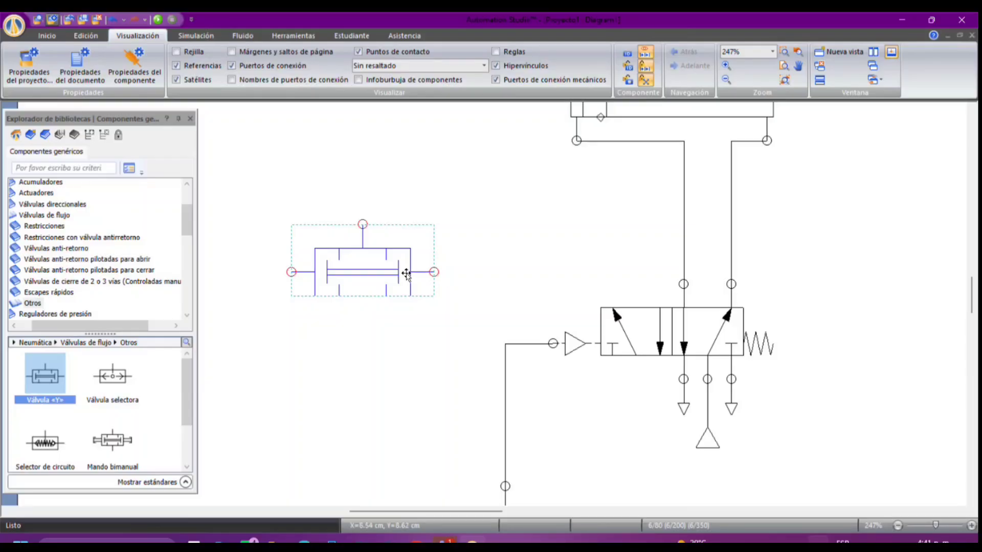
key("Delete")
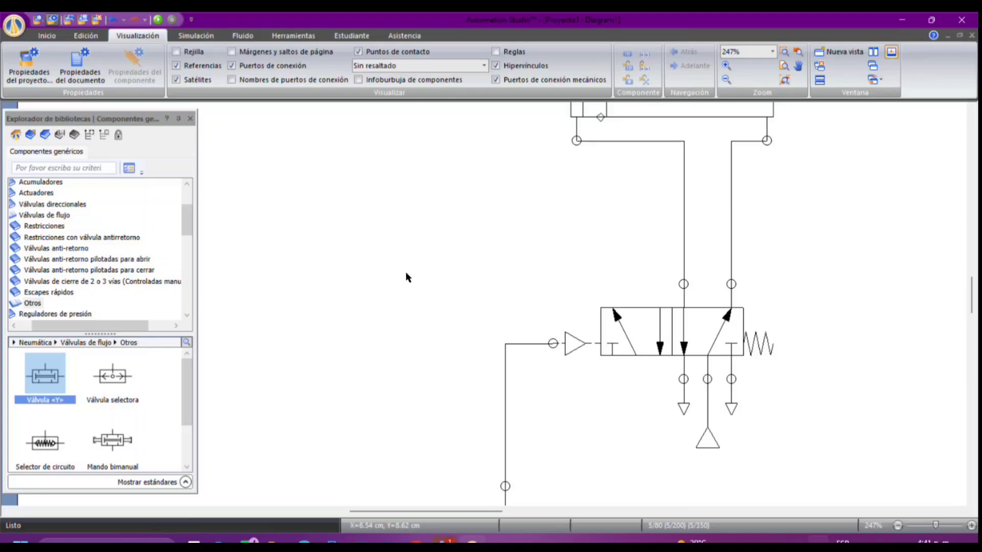
Look through the Otros flow valves, place a Válvula selectora beside the circuit to examine its symbol, and delete it.
left_click(164, 401)
left_click_drag(184, 397, 184, 415)
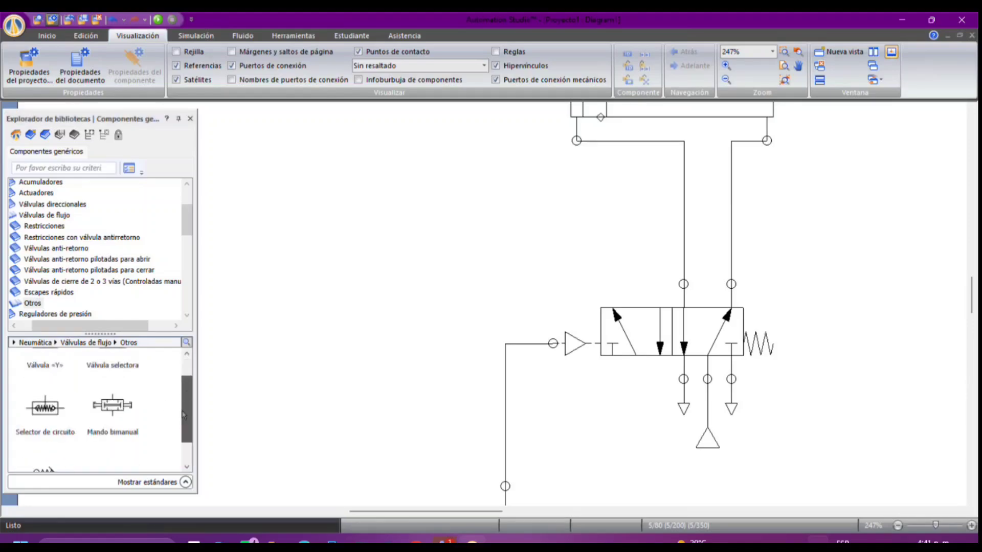
scroll(184, 415, "up", 3)
left_click_drag(123, 389, 380, 229)
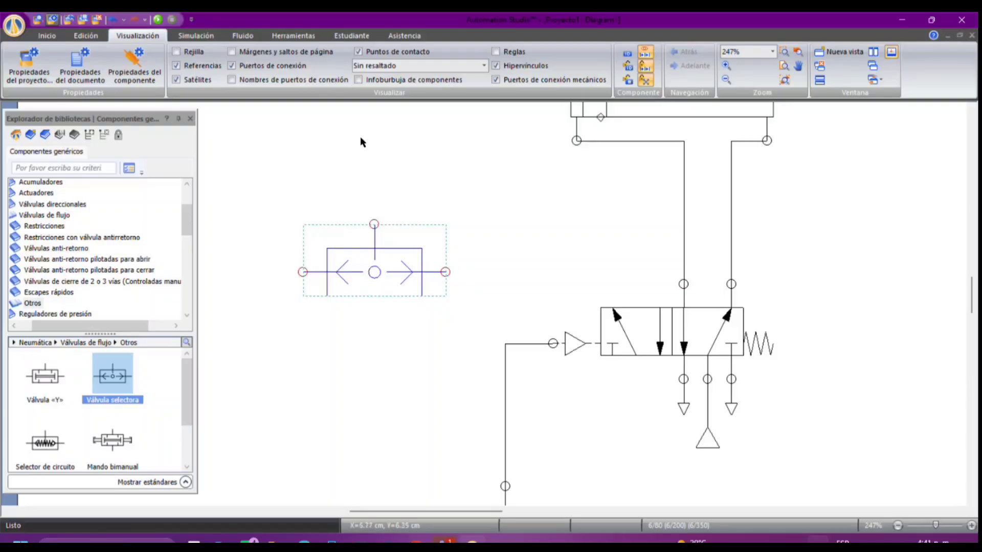
key("Delete")
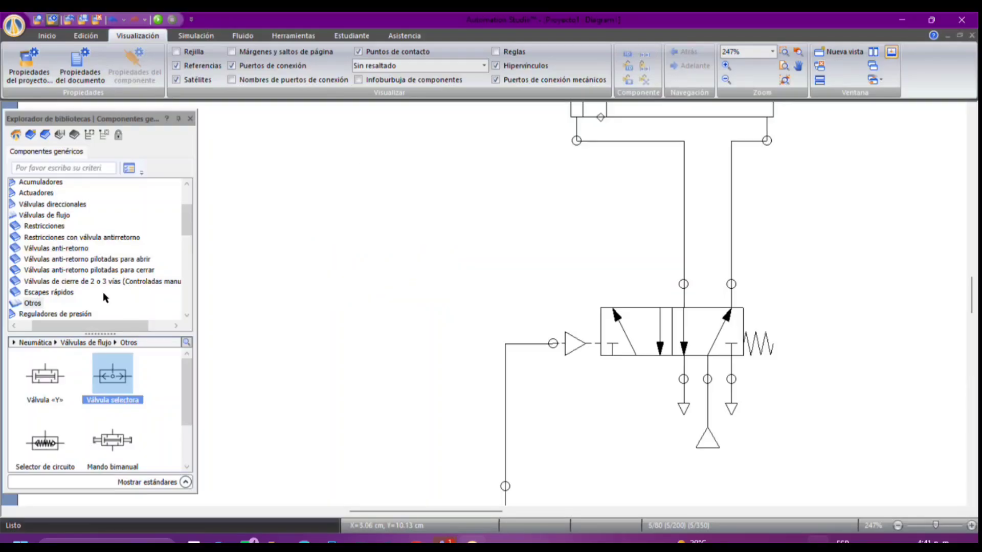
Collapse the Válvulas de flujo category and expand Reguladores de presión to view its components and subcategories.
left_click_drag(119, 328, 107, 328)
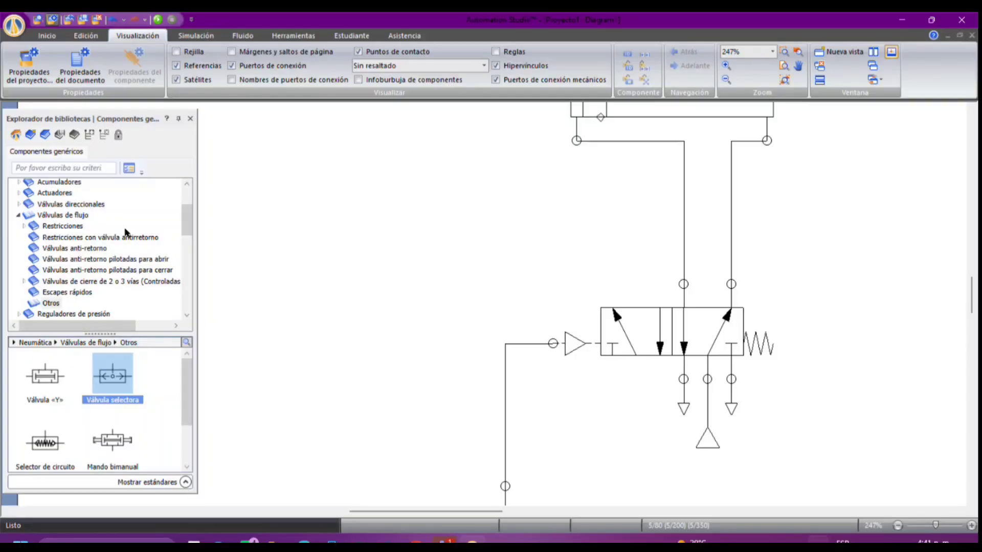
scroll(189, 224, "down", 1)
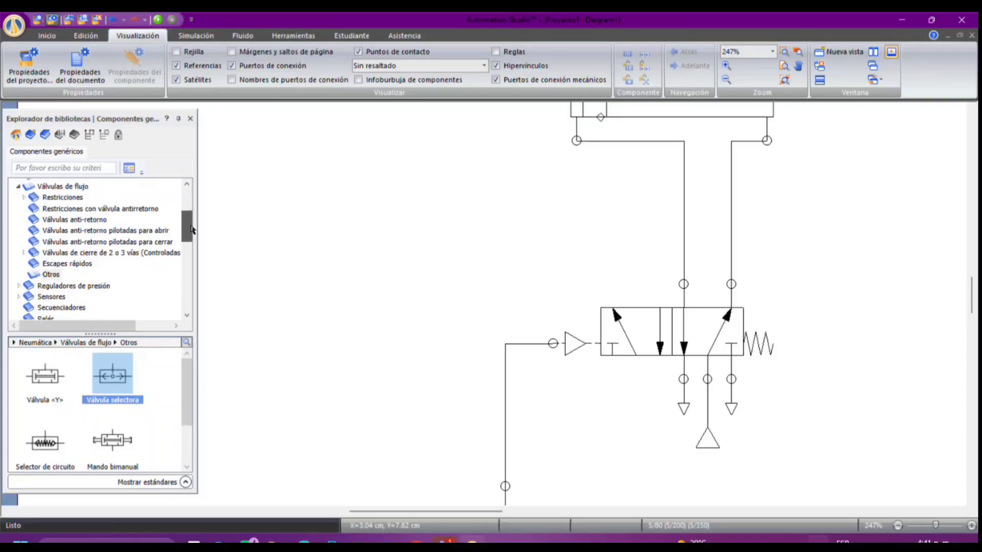
left_click(18, 199)
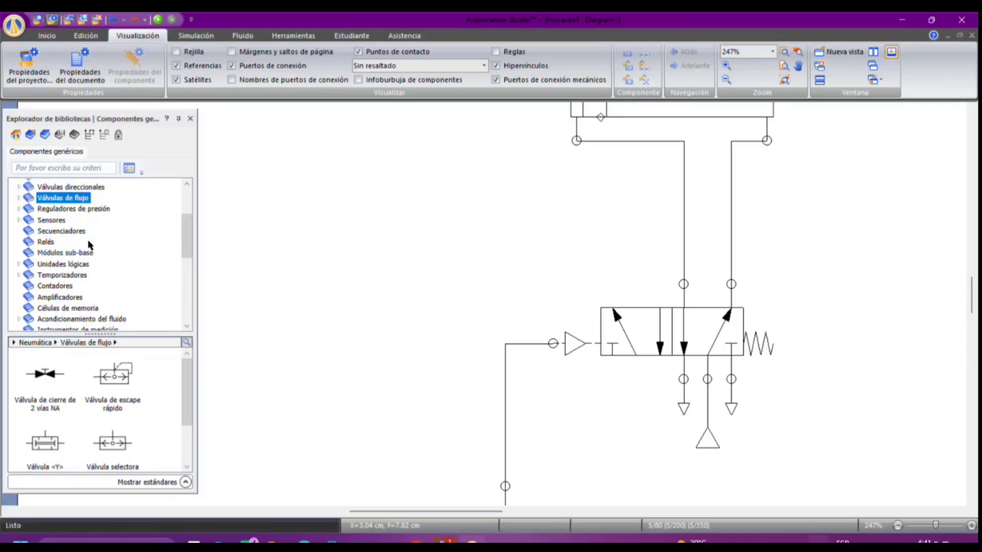
left_click(62, 210)
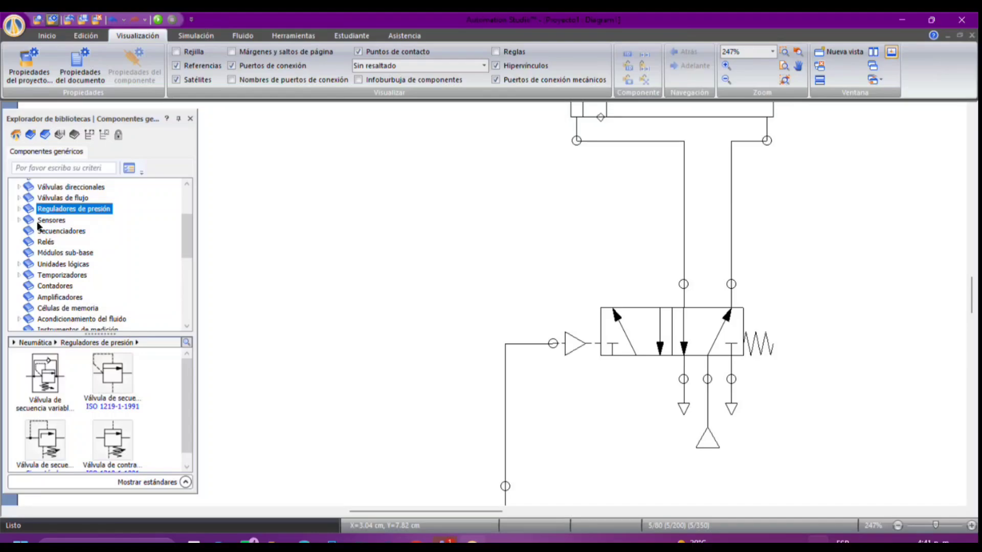
left_click(19, 209)
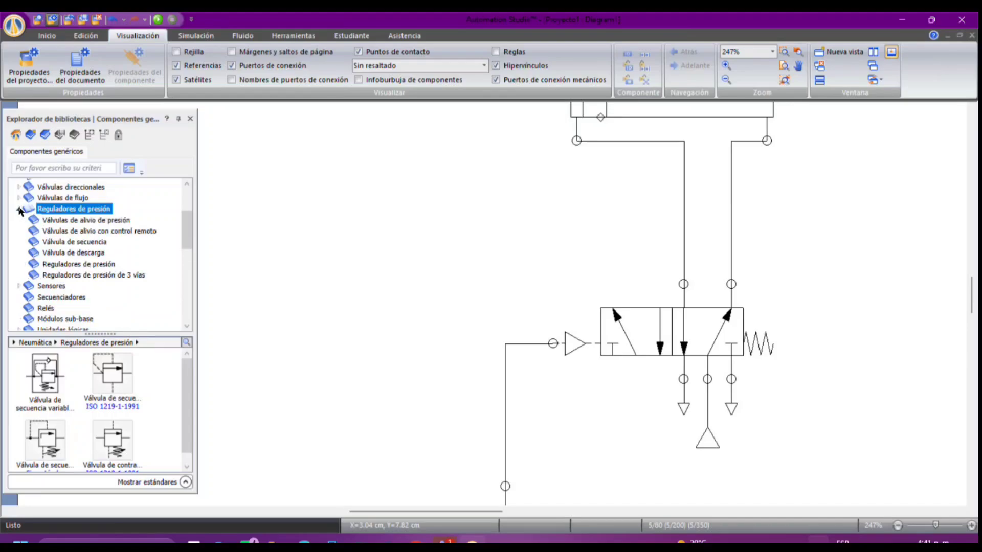
View the Válvulas de alivio de presión under Reguladores de presión and the Sensores de proximidad under Sensores.
left_click(51, 219)
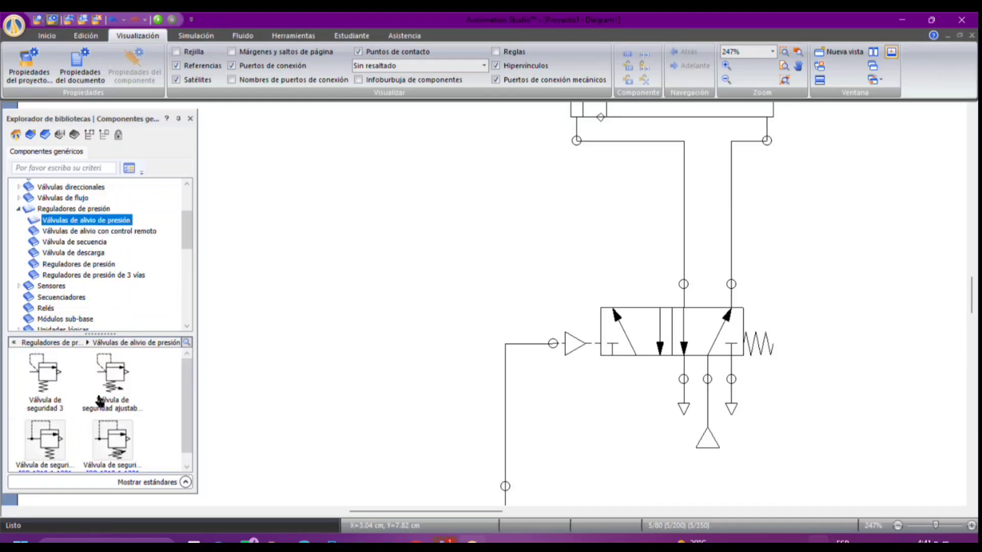
left_click(18, 209)
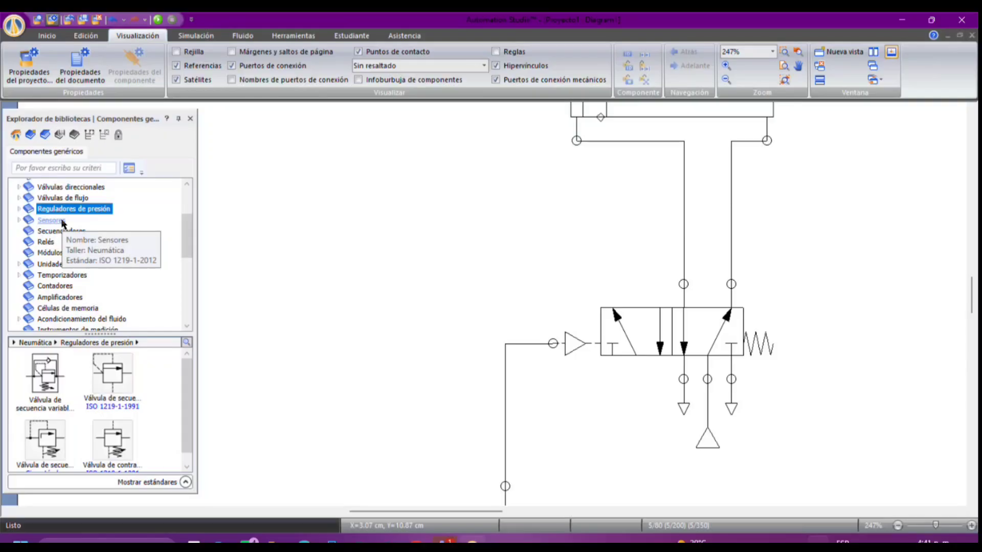
left_click(19, 221)
left_click(61, 233)
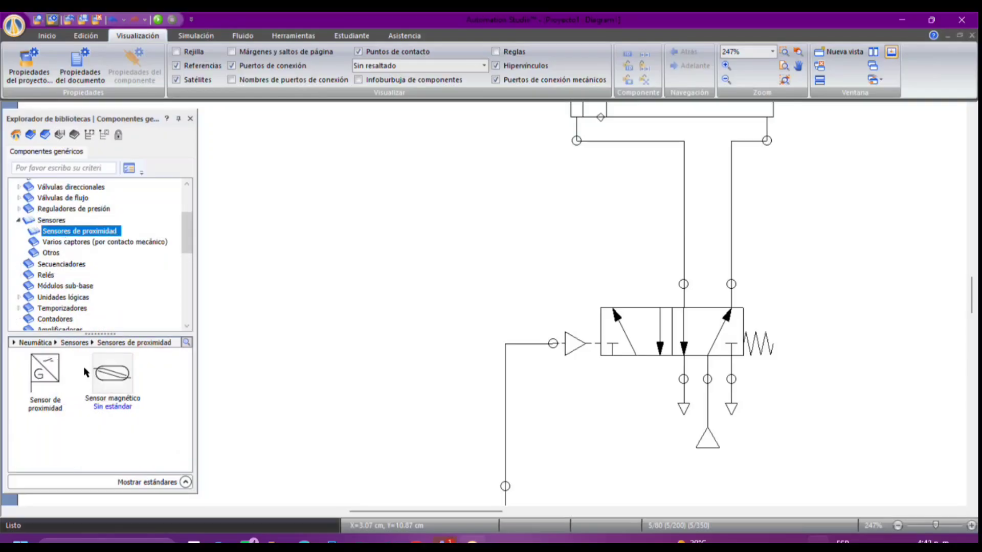
Place a Sensor magnético beside the circuit and set its output variable's alias to g.
left_click(111, 378)
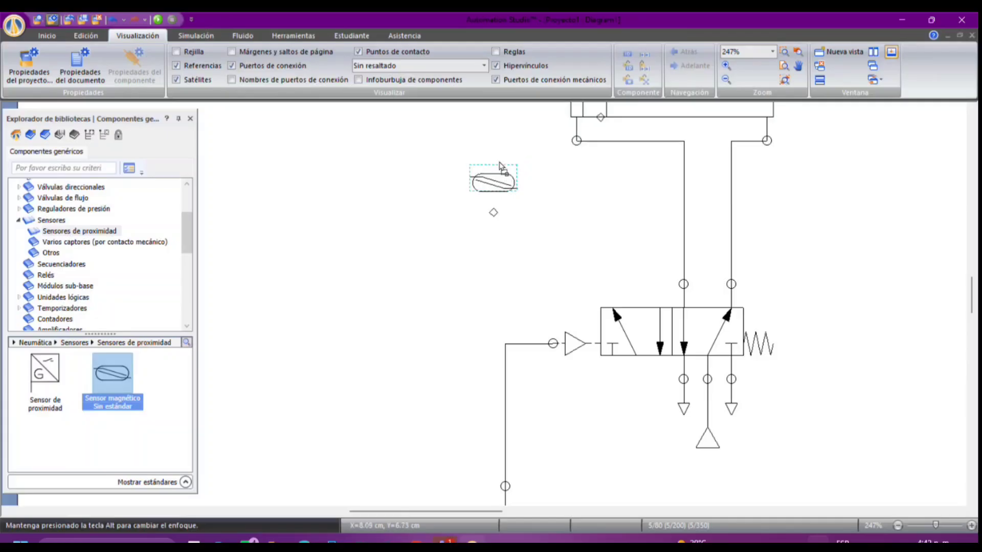
left_click(493, 161)
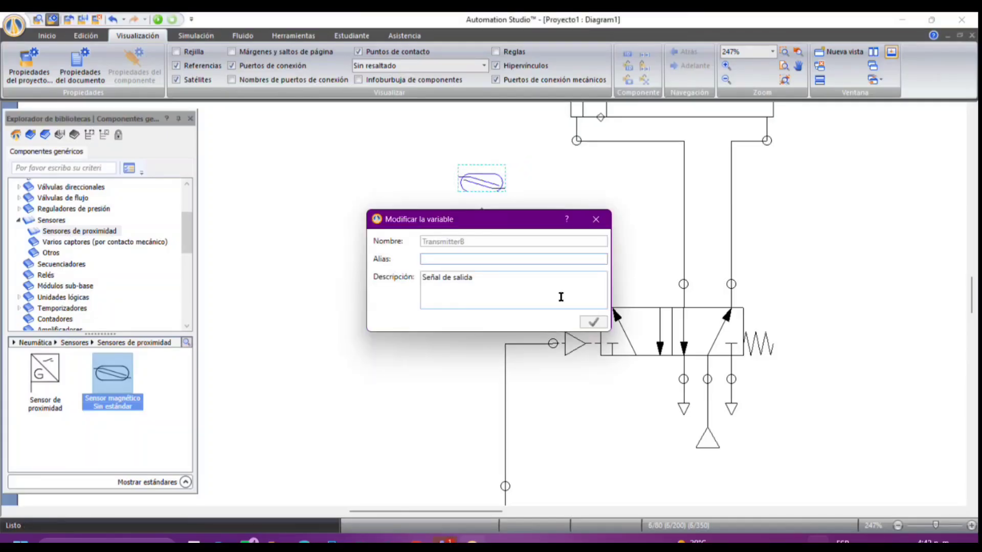
type("g")
left_click(582, 320)
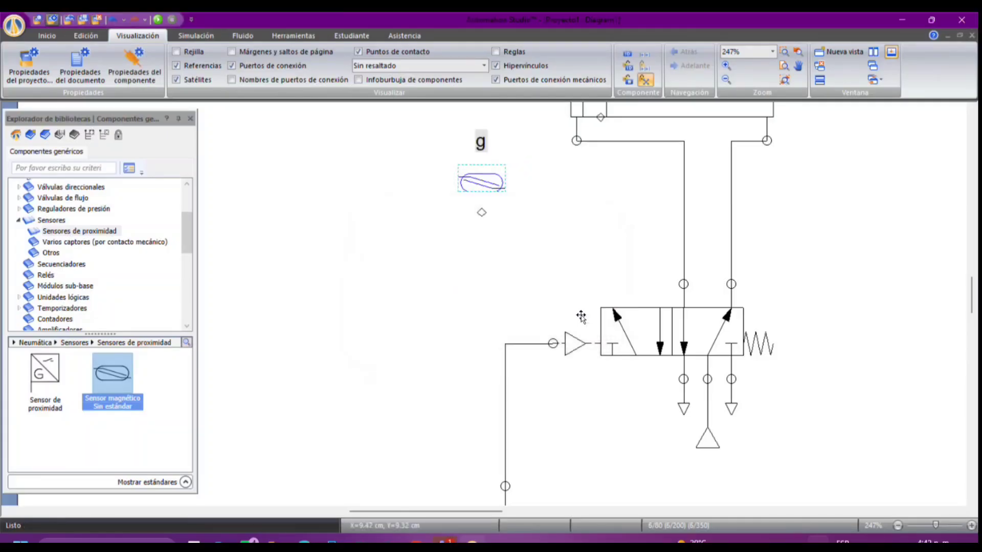
Move the magnetic sensor just above the piston end of the cylinder to show its position, and delete it.
scroll(529, 197, "up", 3)
left_click_drag(503, 324, 615, 191)
left_click_drag(615, 193, 615, 194)
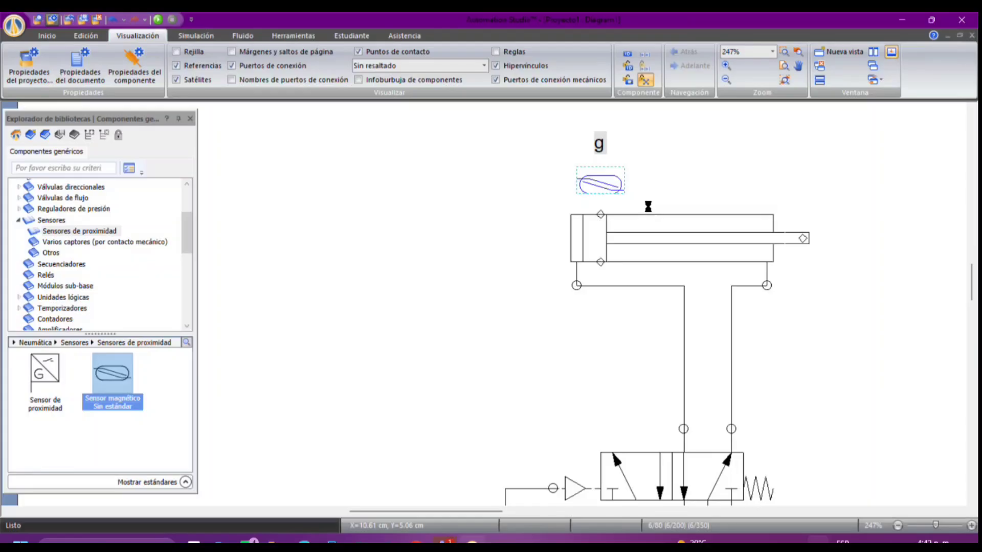
key("Delete")
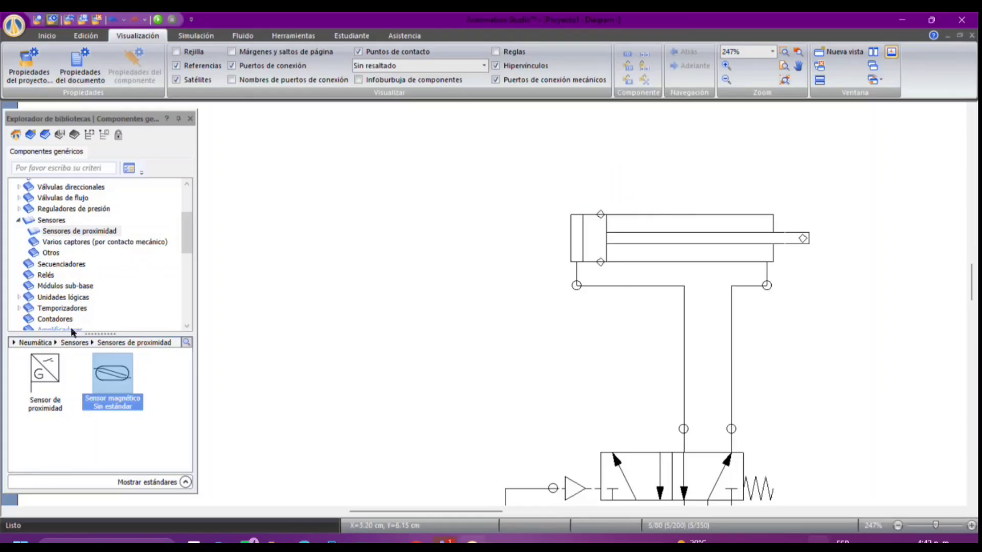
View the Secuenciadores, Relés, Módulos sub-base, Unidades lógicas and Temporizadores categories of the Neumática library.
left_click(61, 264)
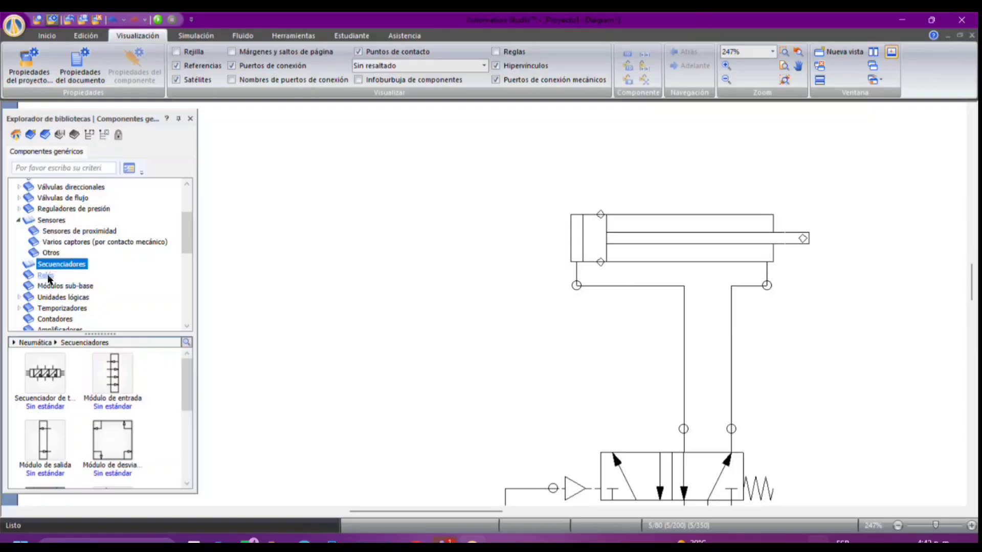
left_click(47, 276)
left_click(57, 287)
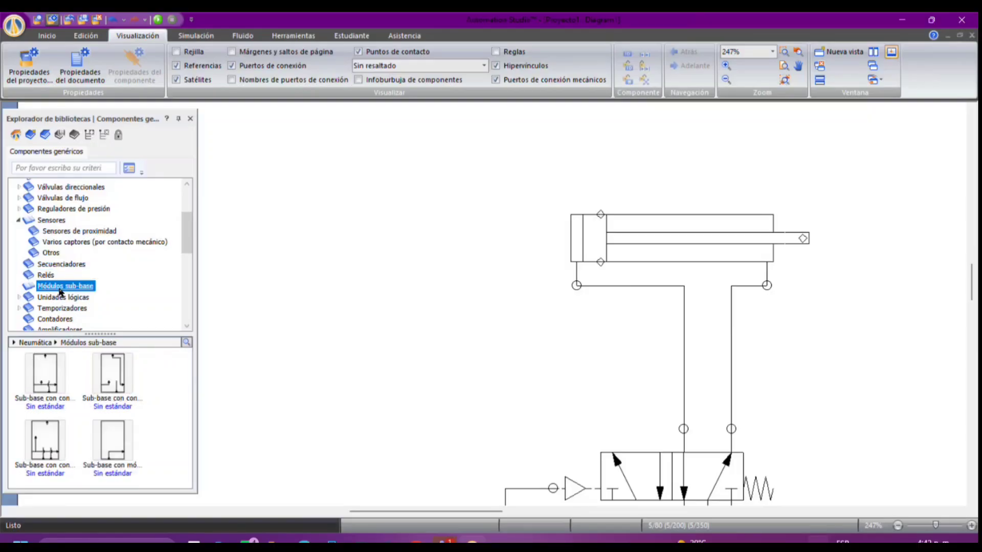
left_click(17, 220)
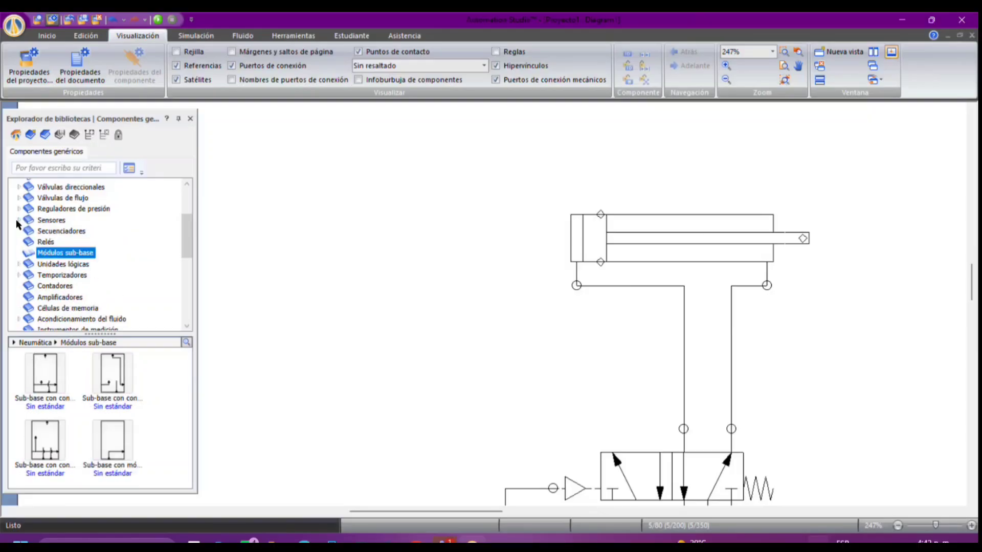
left_click(50, 267)
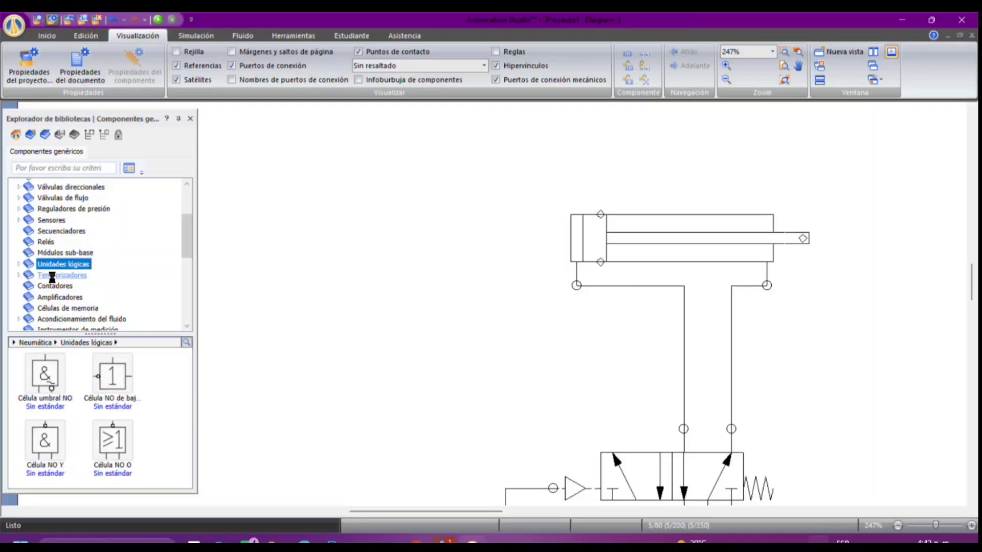
left_click(51, 276)
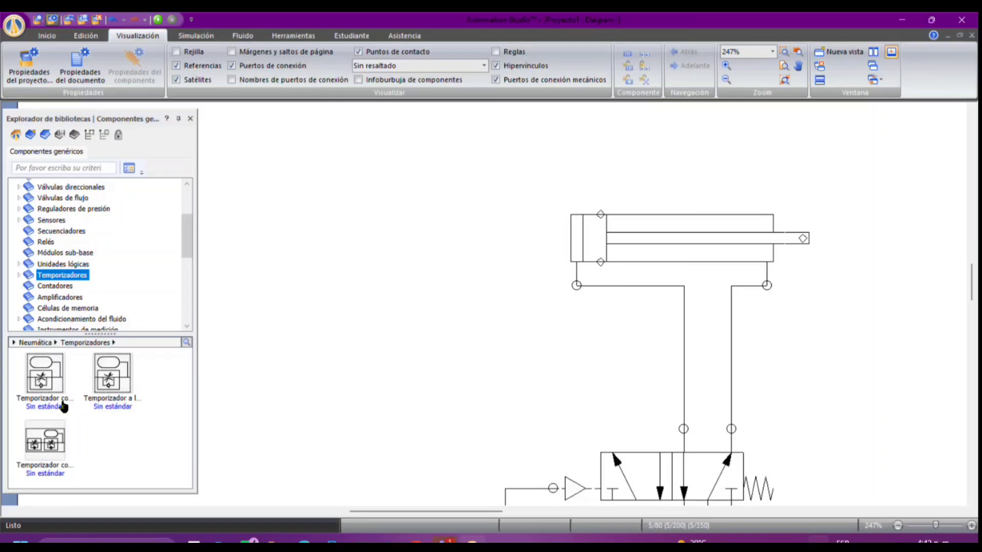
Place the one-input on-delay and off-delay timers in turn beside the cylinder to examine their symbols, deleting each one.
left_click(41, 387)
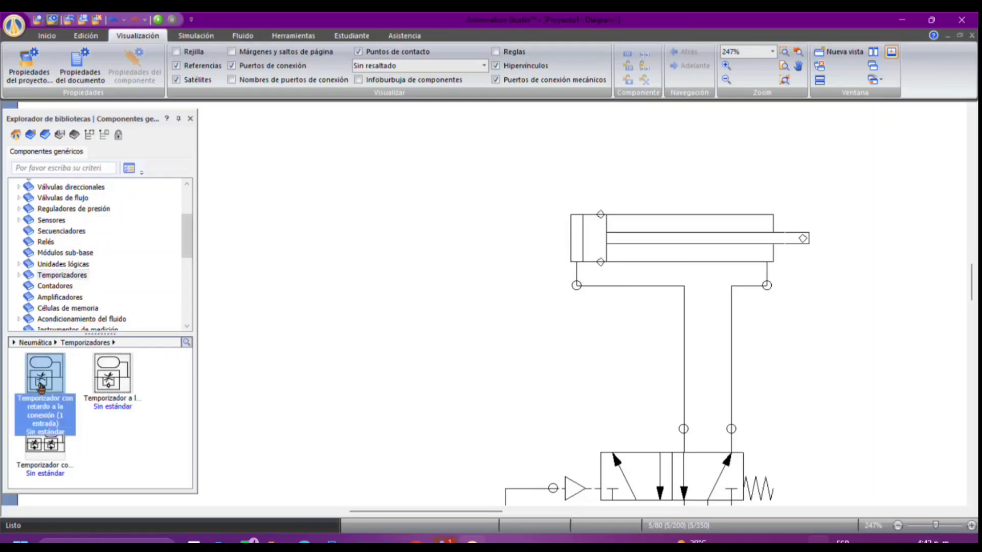
left_click_drag(42, 387, 244, 297)
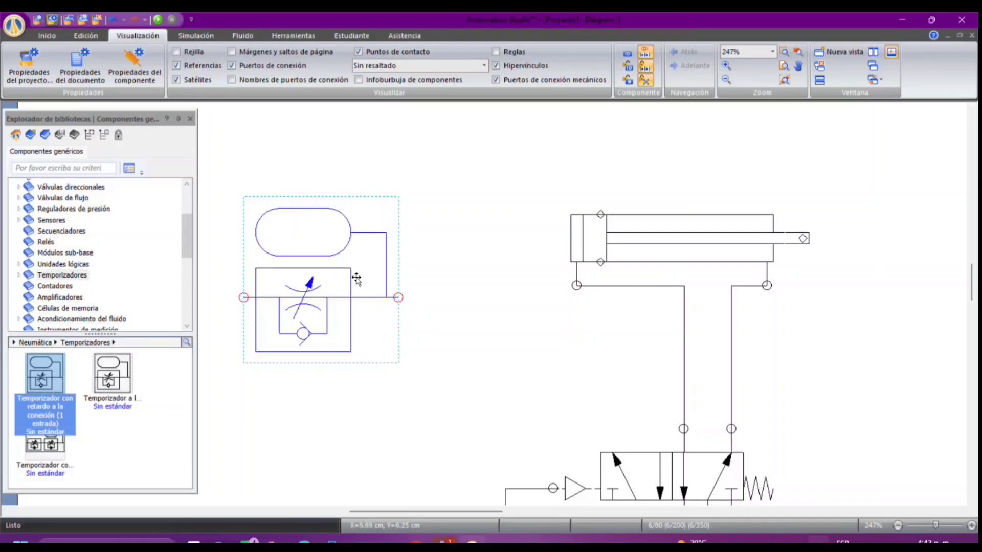
key("Delete")
left_click_drag(102, 391, 347, 311)
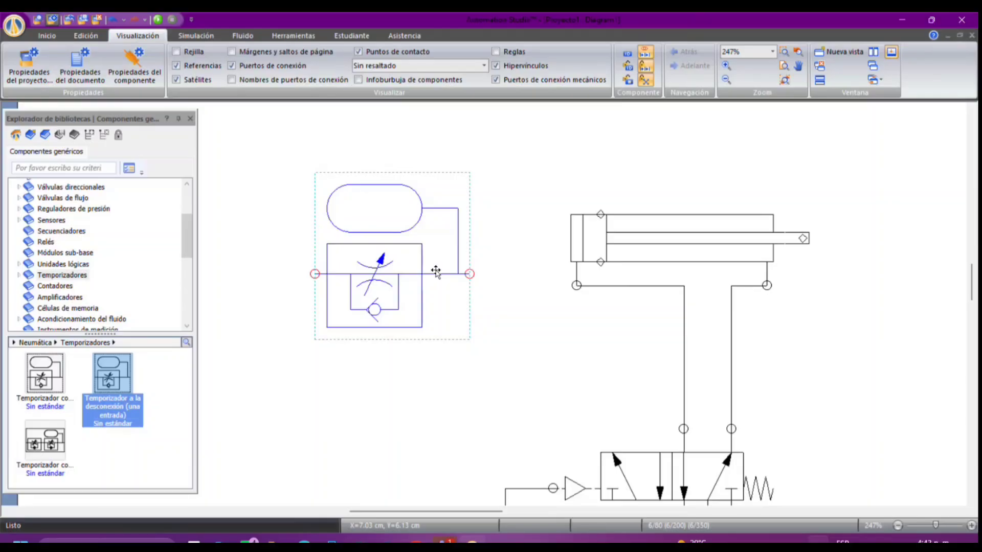
key("Delete")
Place the timer with two throttle valves from Temporizadores beside the cylinder, examine its symbol, and delete it.
left_click(45, 450)
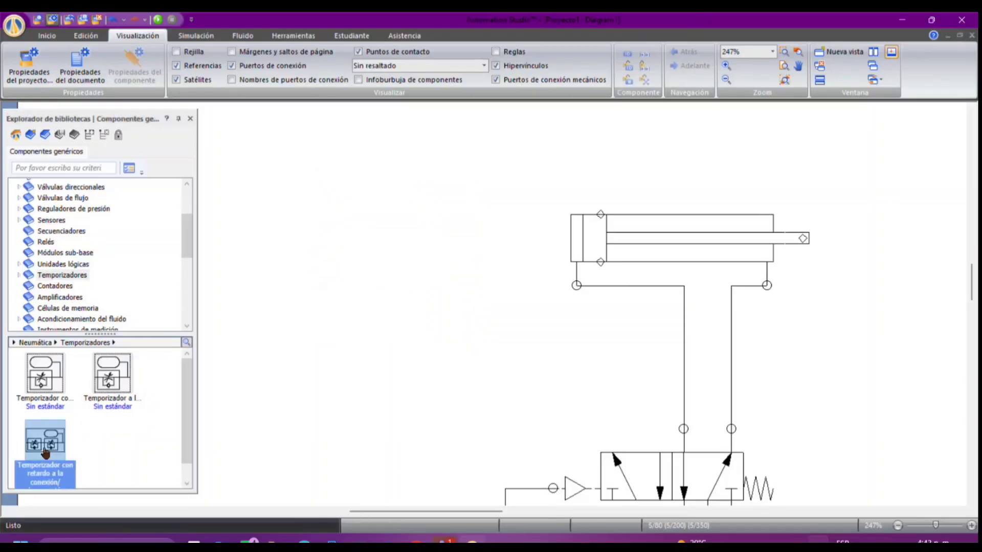
left_click_drag(45, 451, 312, 270)
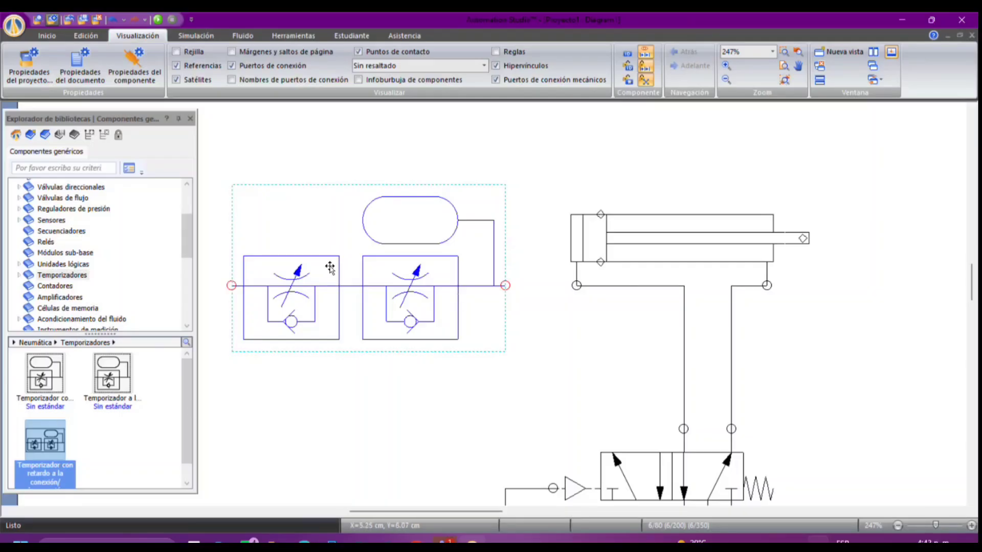
key("Delete")
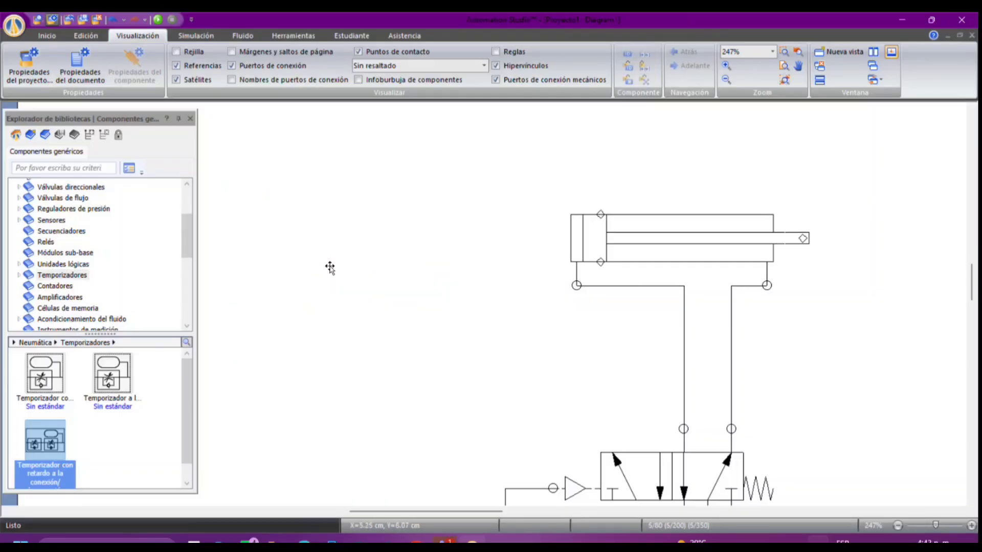
View the Contadores components and look through the remaining categories and libraries in the component tree.
left_click(53, 286)
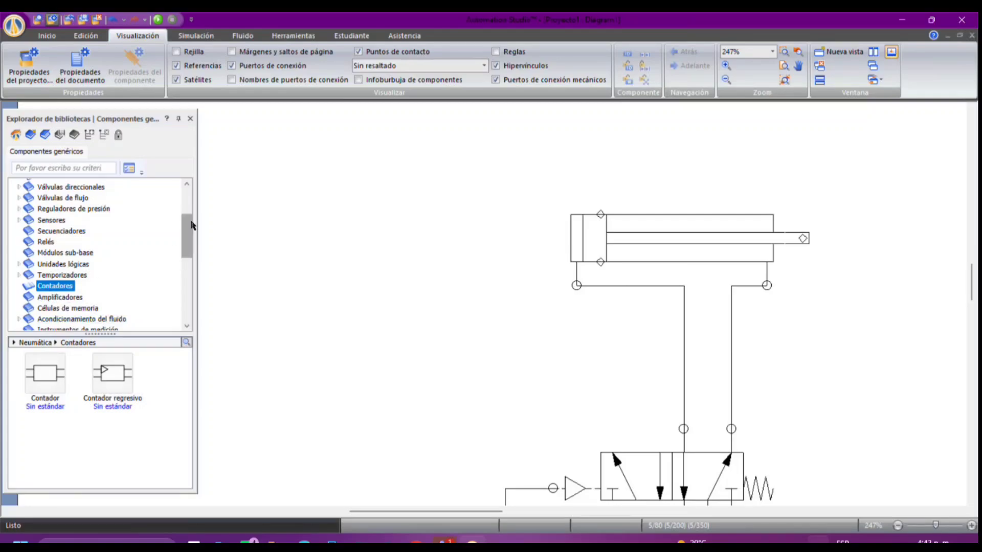
scroll(189, 250, "down", 3)
left_click_drag(192, 249, 185, 198)
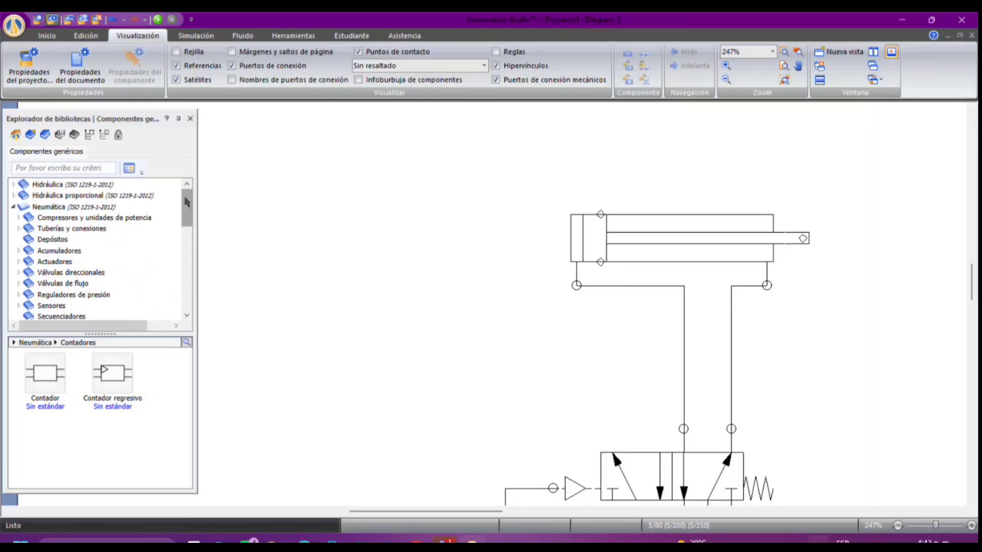
scroll(187, 201, "down", 8)
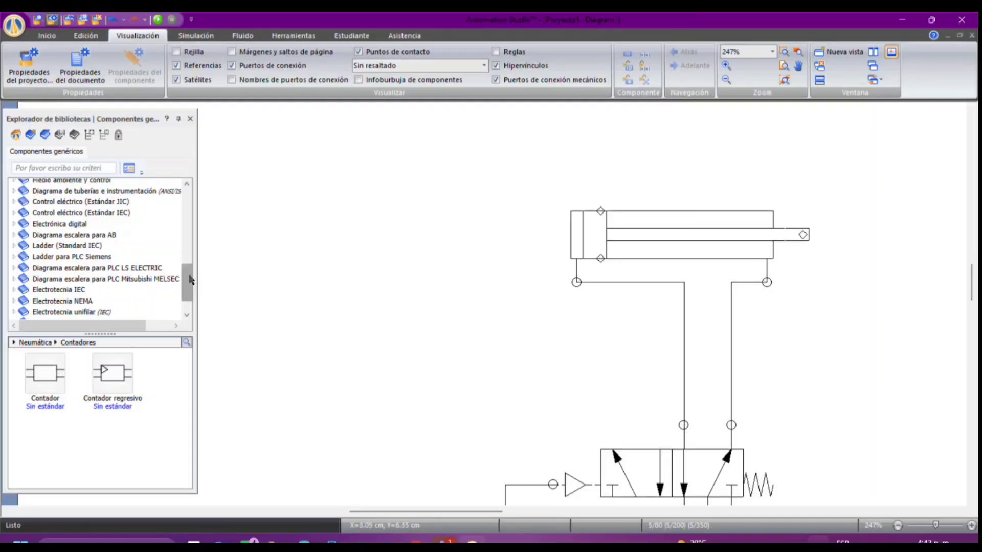
left_click_drag(190, 279, 188, 212)
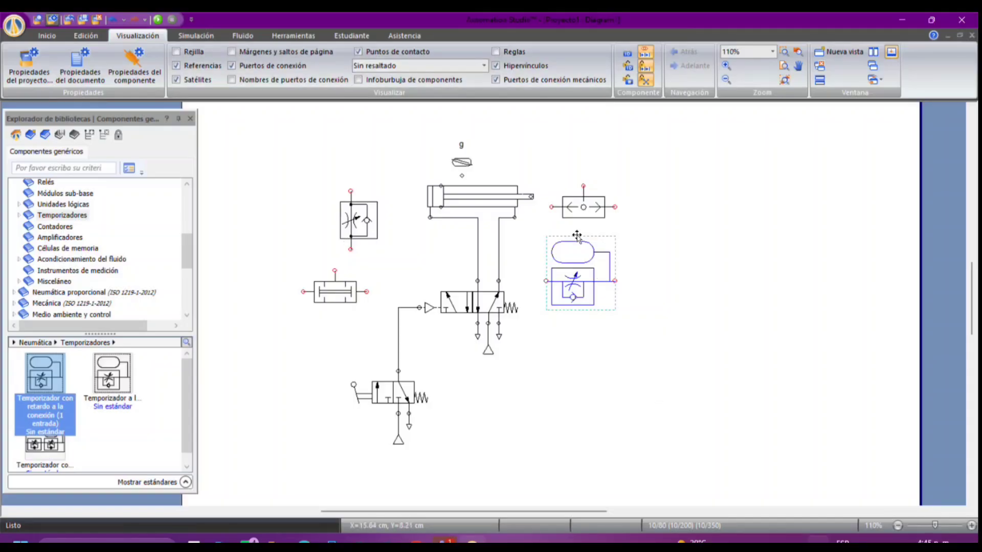
Review the circuit by examining the valves beside it, the cylinder, the 5/2 valve, its pressure source and exhaust, and the magnetic sensor.
left_click(345, 296, "ctrl")
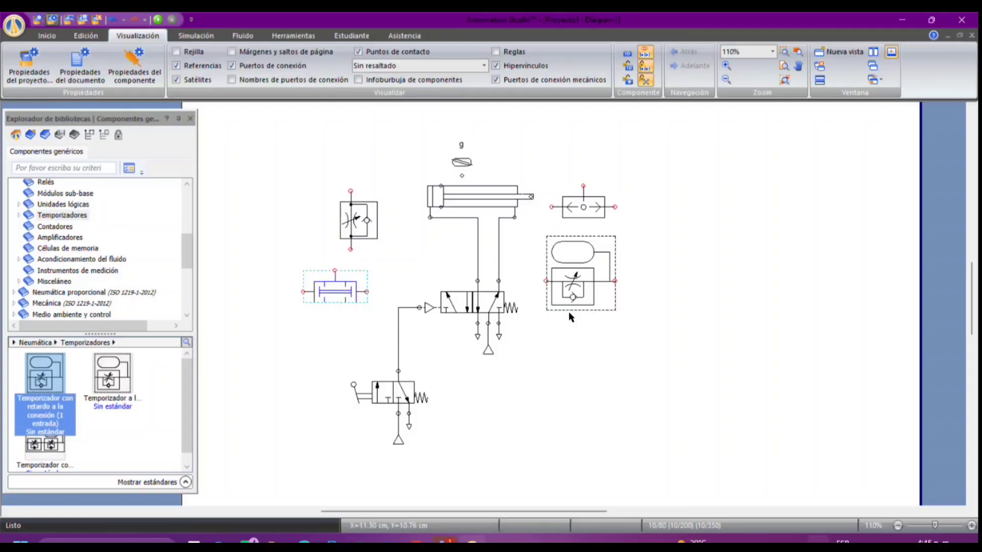
left_click(571, 209)
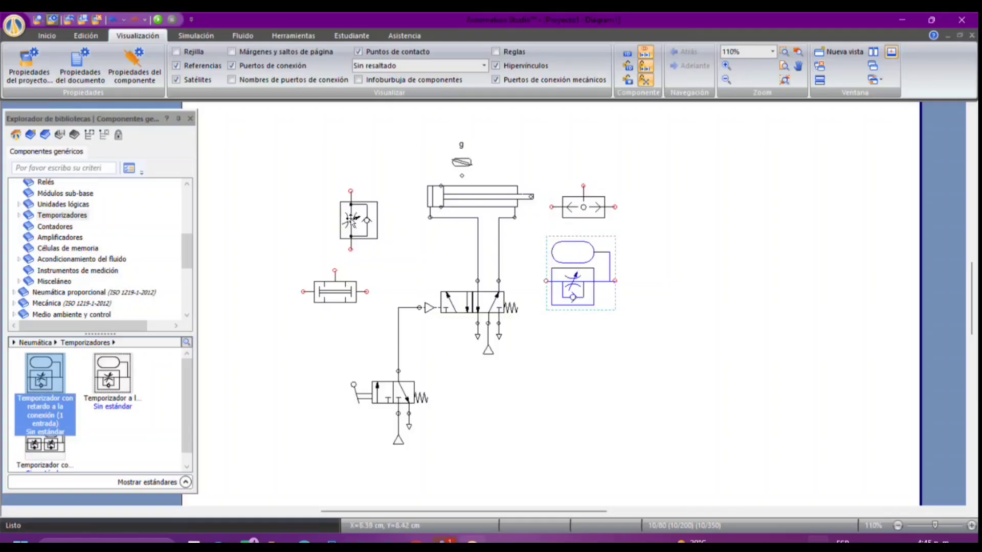
left_click(352, 221)
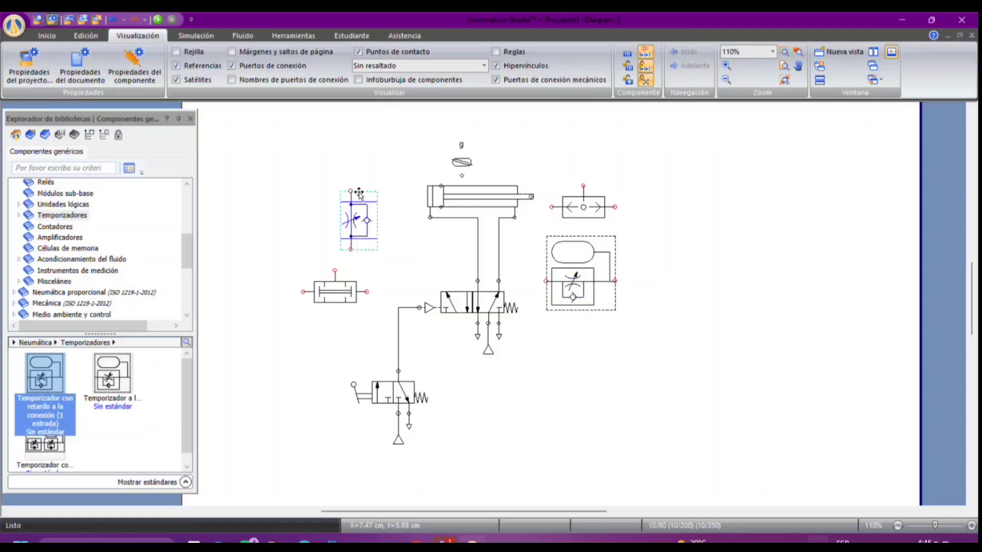
left_click(482, 195)
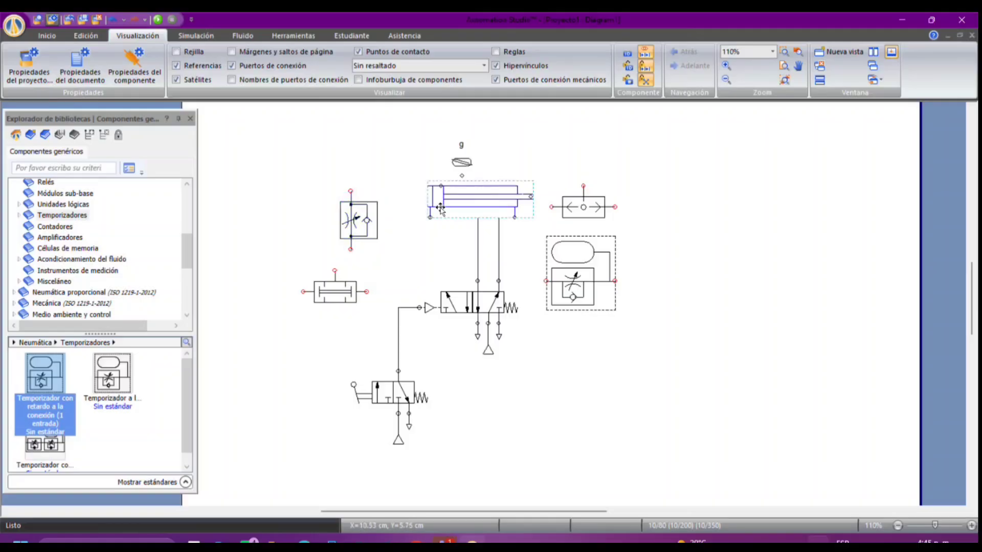
left_click(476, 306)
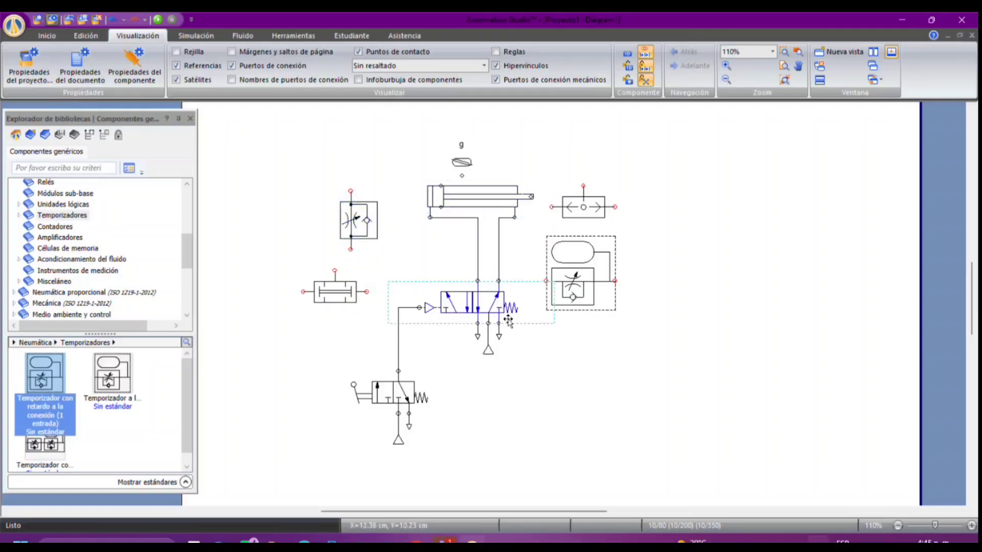
left_click(488, 347)
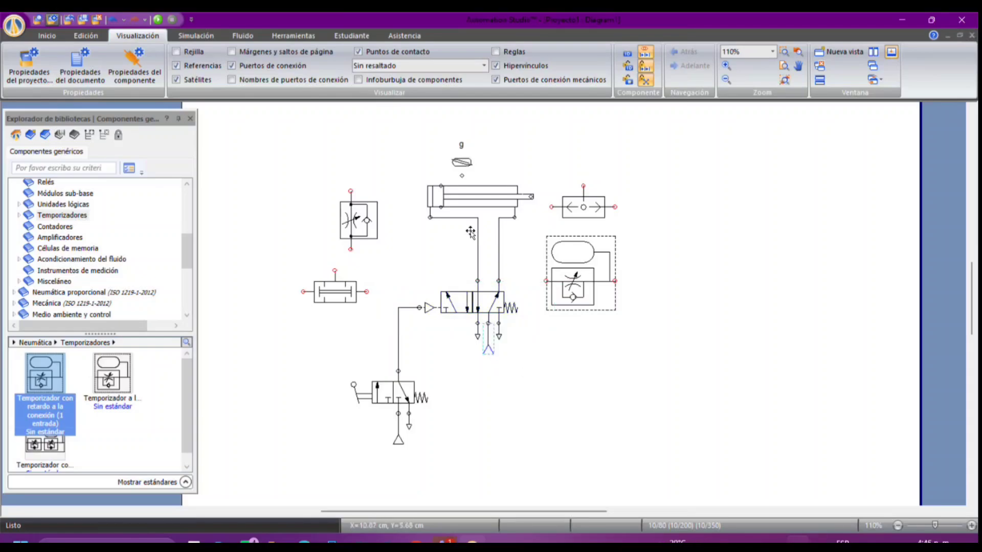
double_click(500, 339)
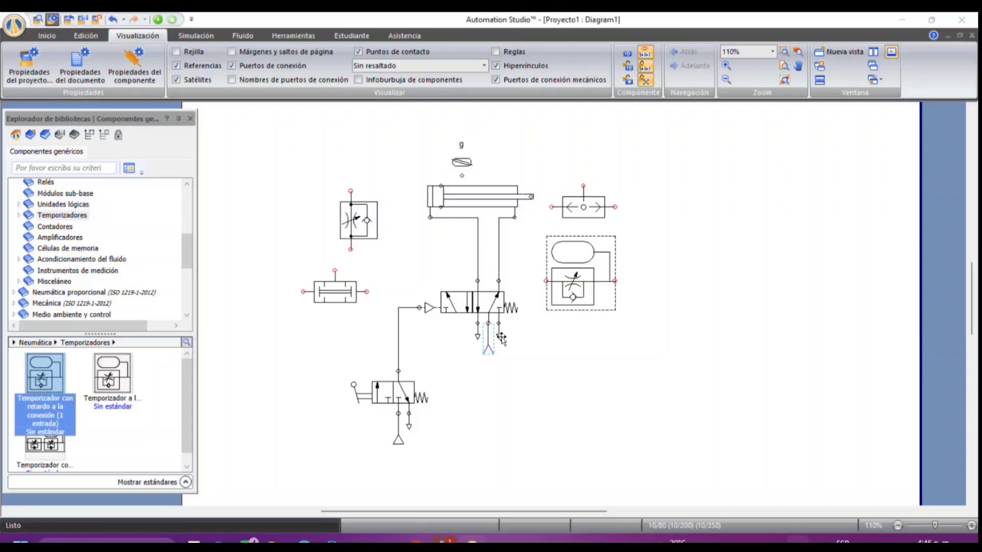
left_click(517, 151)
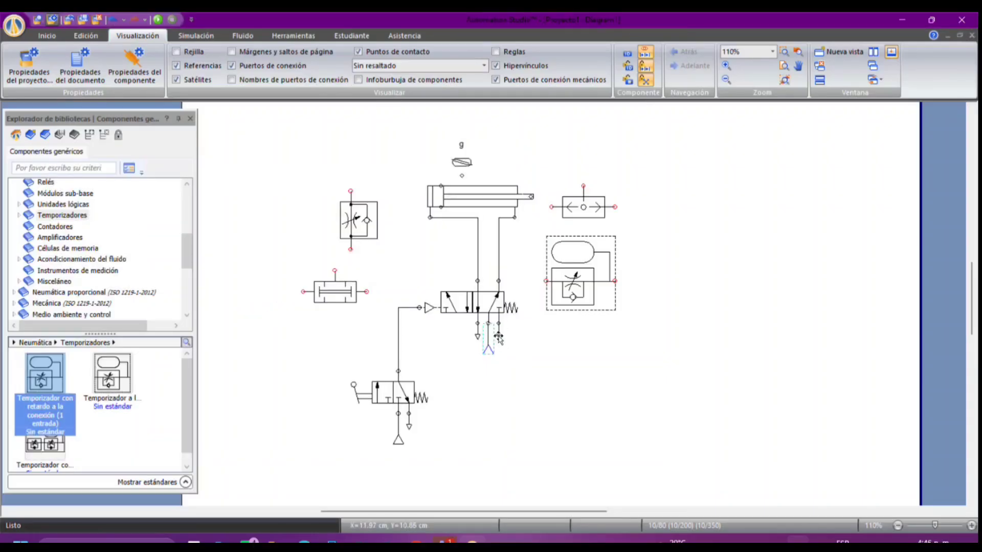
left_click(462, 165)
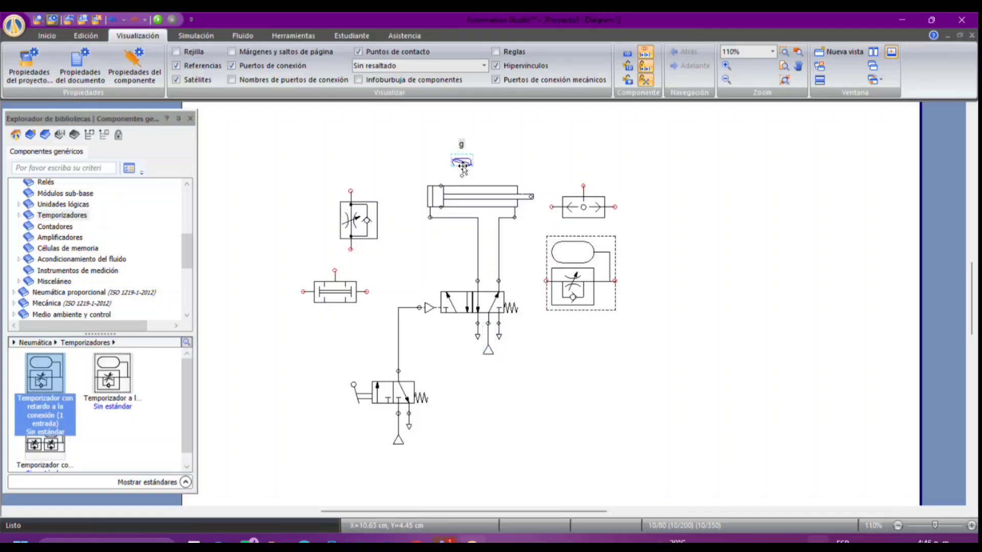
left_click(608, 378)
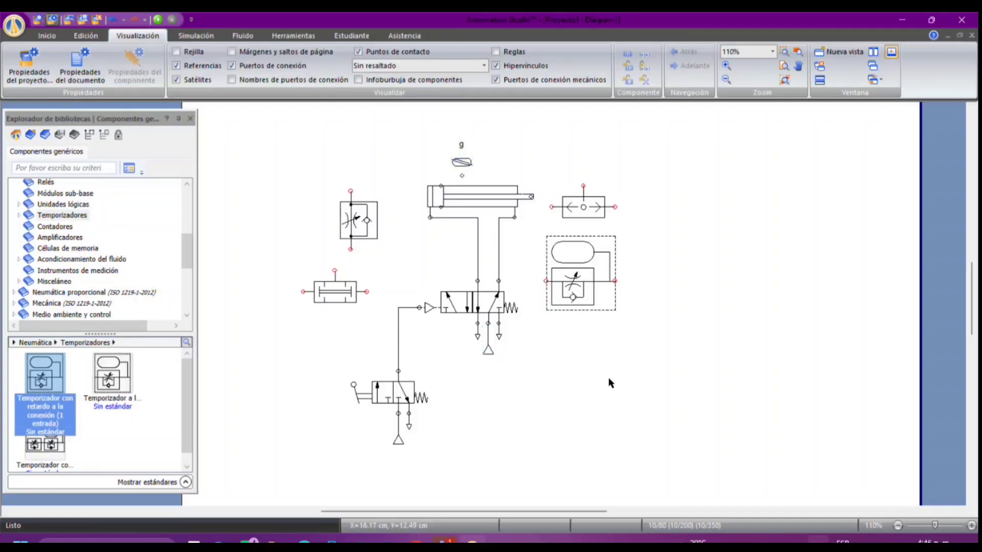